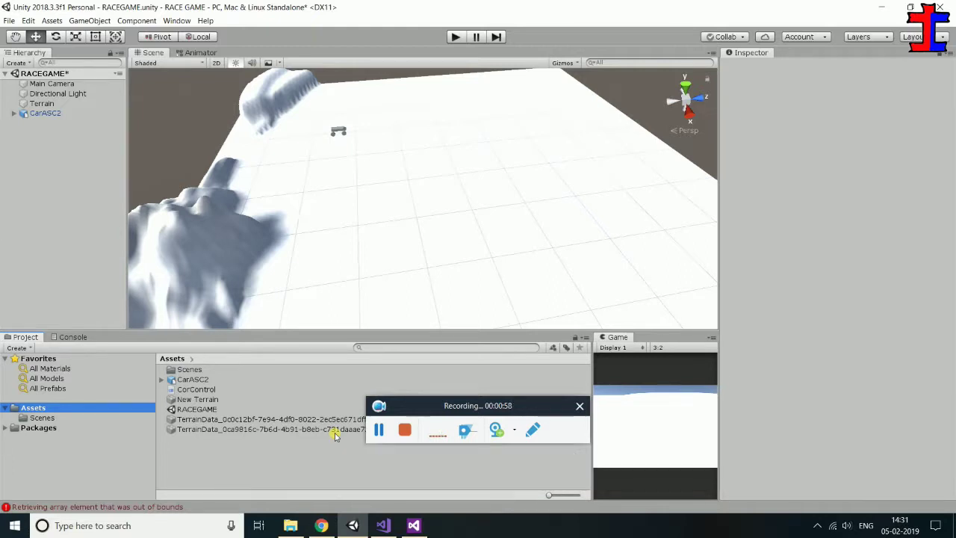
Fly the scene camera in close to the CarASC2 car on the terrain
{"action": "mouse_move", "coordinate": [516, 220]}
{"action": "right_mouse_down"}
{"action": "mouse_move", "coordinate": [507, 181]}
{"action": "mouse_move", "coordinate": [531, 187]}
{"action": "right_mouse_up"}
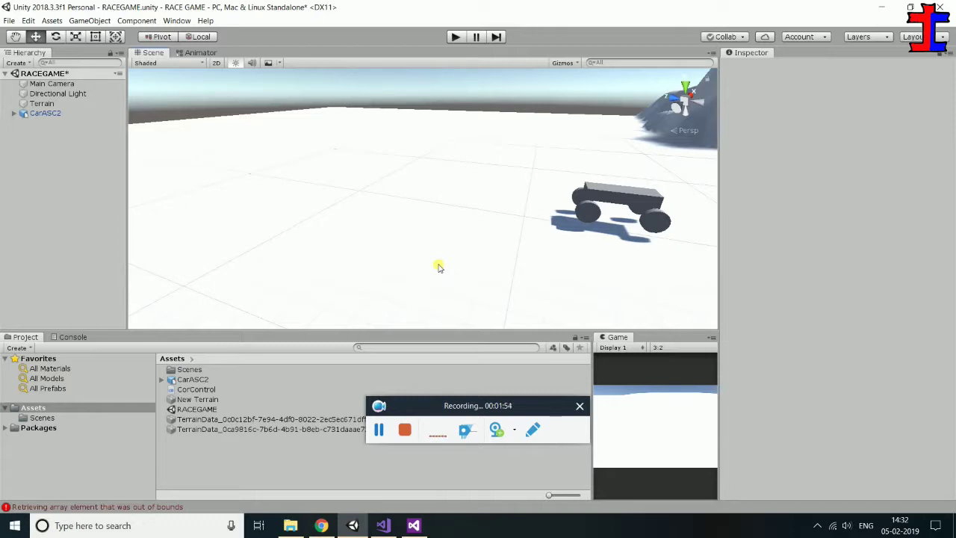
Add a sphere to the scene and reset its Transform
{"action": "right_click", "coordinate": [53, 133]}
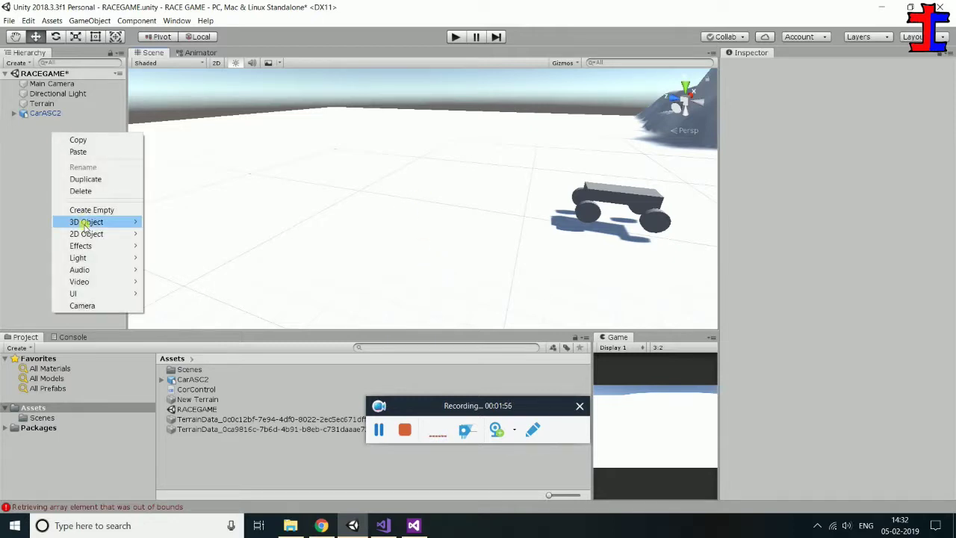
{"action": "mouse_move", "coordinate": [85, 224]}
{"action": "left_click", "coordinate": [215, 233]}
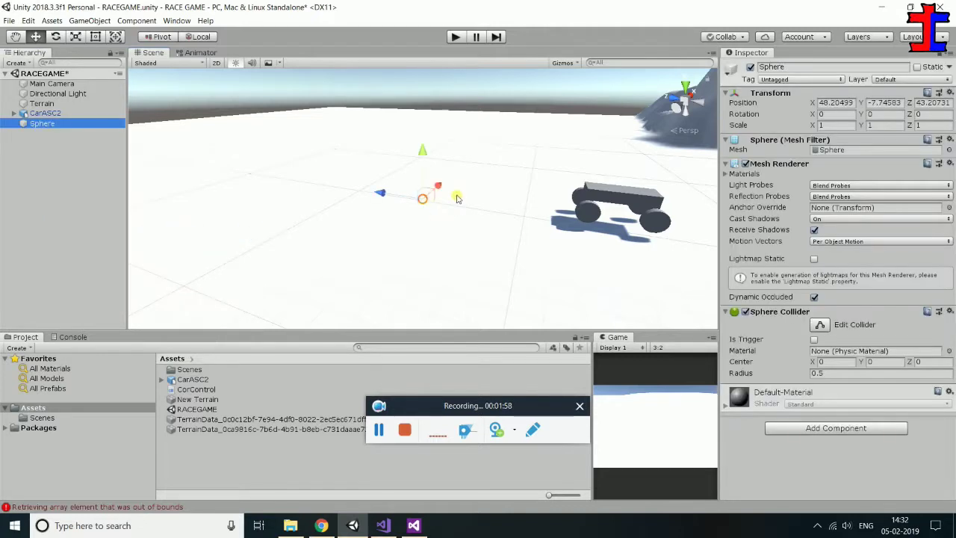
{"action": "left_click_drag", "start_coordinate": [457, 198], "coordinate": [382, 197], "text": "alt"}
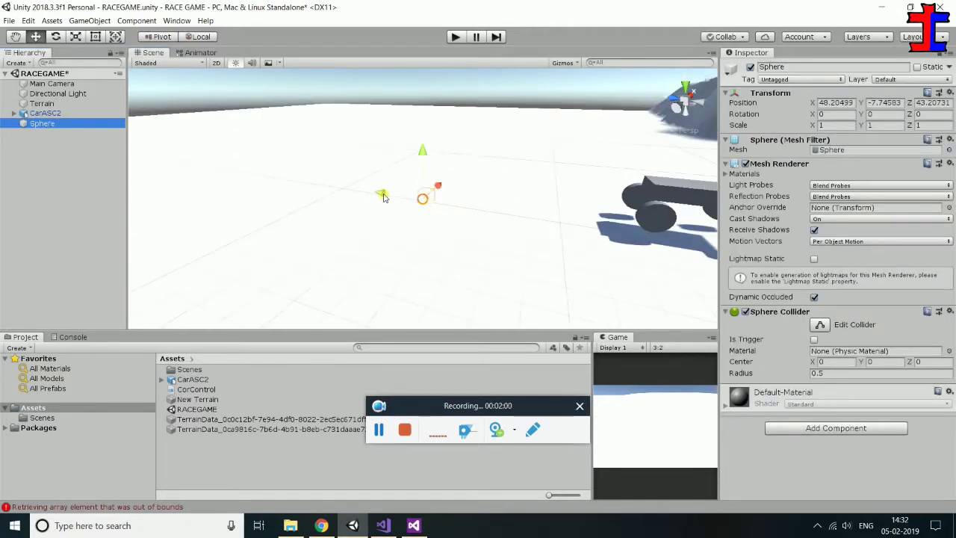
{"action": "key", "text": "f"}
{"action": "scroll", "coordinate": [418, 200], "scroll_direction": "down", "scroll_amount": 3}
{"action": "scroll", "coordinate": [420, 204], "scroll_direction": "down", "scroll_amount": 2}
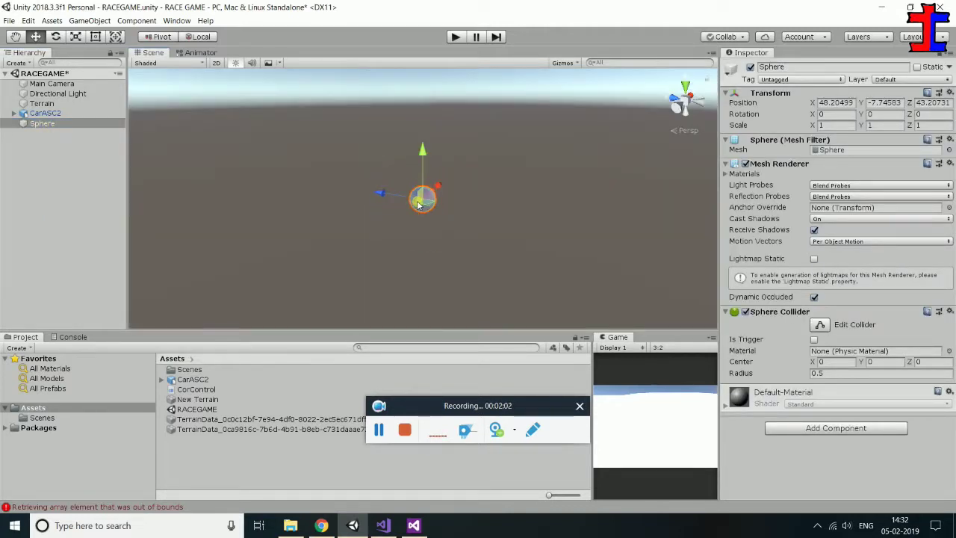
{"action": "left_click", "coordinate": [950, 93]}
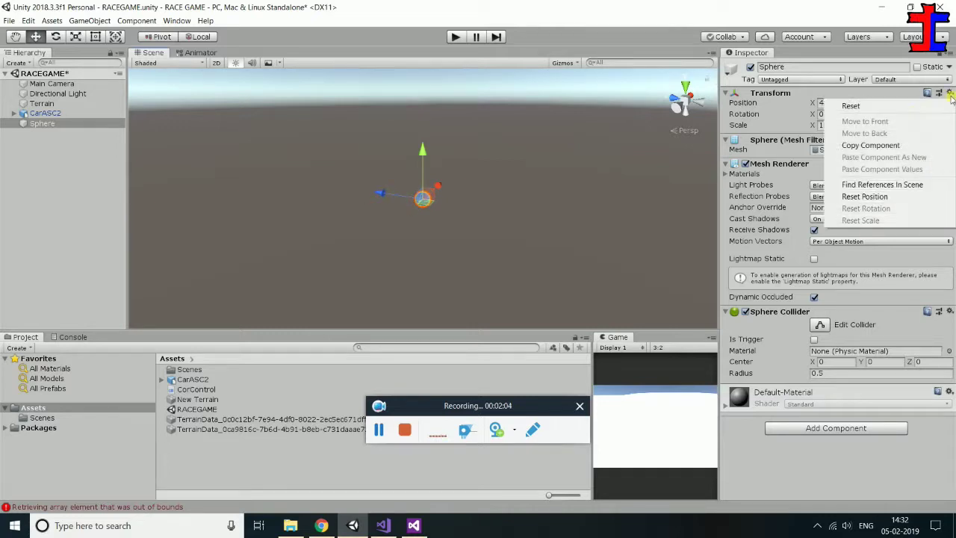
{"action": "left_click", "coordinate": [915, 109]}
{"action": "key", "text": "f"}
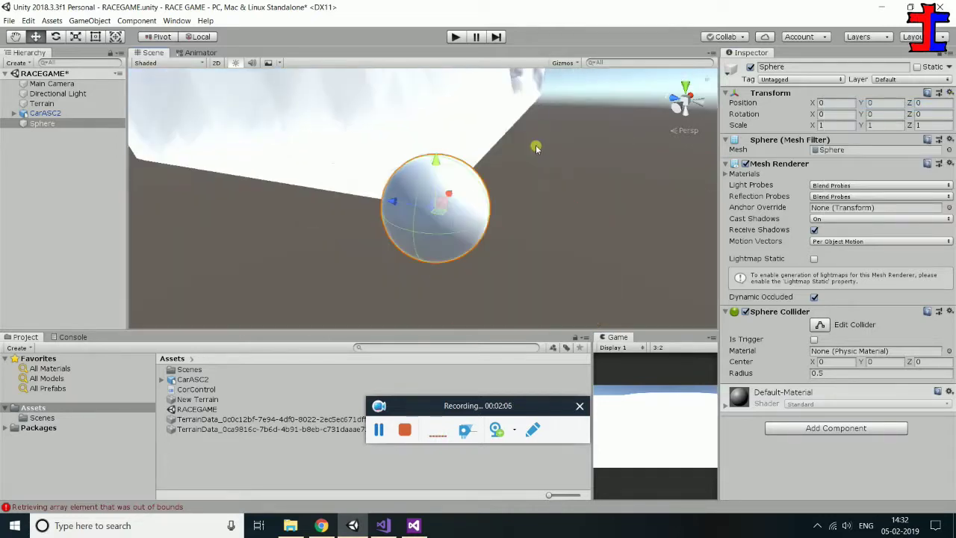
Move the sphere out onto the plane at X 14.6, Z 53.7
{"action": "left_click_drag", "start_coordinate": [536, 147], "coordinate": [651, 168], "text": "alt"}
{"action": "scroll", "coordinate": [651, 168], "scroll_direction": "down", "scroll_amount": 2}
{"action": "mouse_move", "coordinate": [376, 192]}
{"action": "left_mouse_down", "text": "alt"}
{"action": "mouse_move", "coordinate": [362, 205]}
{"action": "mouse_move", "coordinate": [274, 219]}
{"action": "left_mouse_up", "text": "alt"}
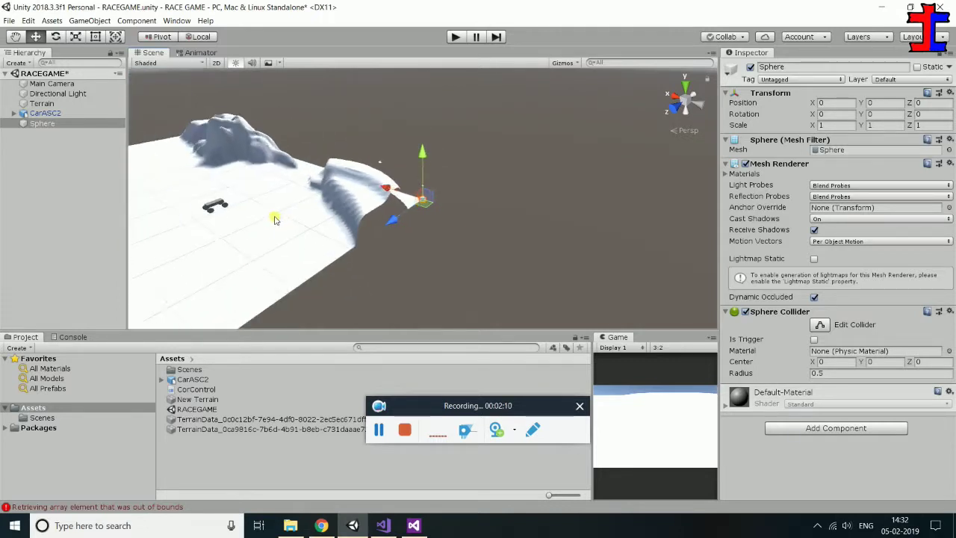
{"action": "middle_click_drag", "start_coordinate": [274, 219], "coordinate": [439, 188]}
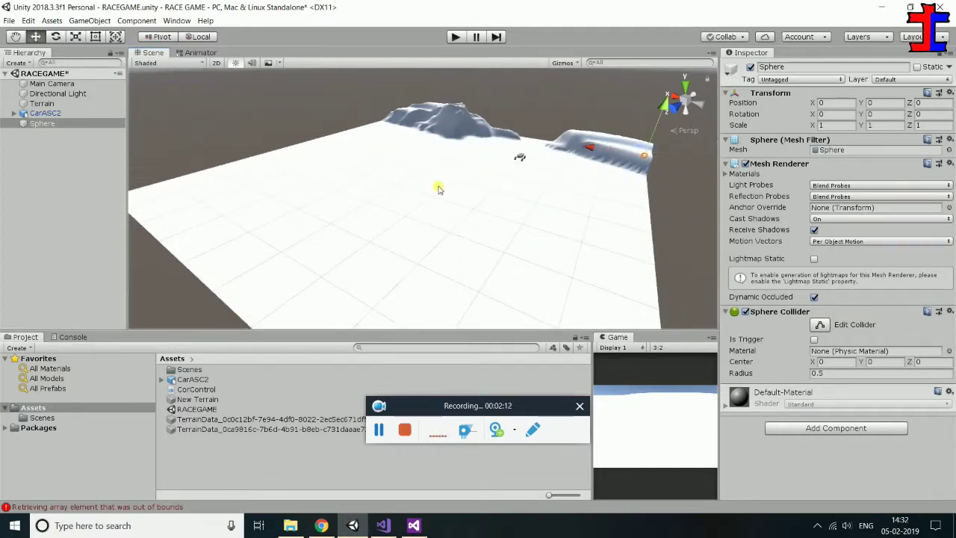
{"action": "mouse_move", "coordinate": [439, 188]}
{"action": "left_mouse_down", "text": "alt"}
{"action": "mouse_move", "coordinate": [528, 196]}
{"action": "mouse_move", "coordinate": [508, 207]}
{"action": "left_mouse_up", "text": "alt"}
{"action": "mouse_move", "coordinate": [587, 154]}
{"action": "left_mouse_down"}
{"action": "mouse_move", "coordinate": [498, 199]}
{"action": "mouse_move", "coordinate": [388, 206]}
{"action": "left_mouse_up"}
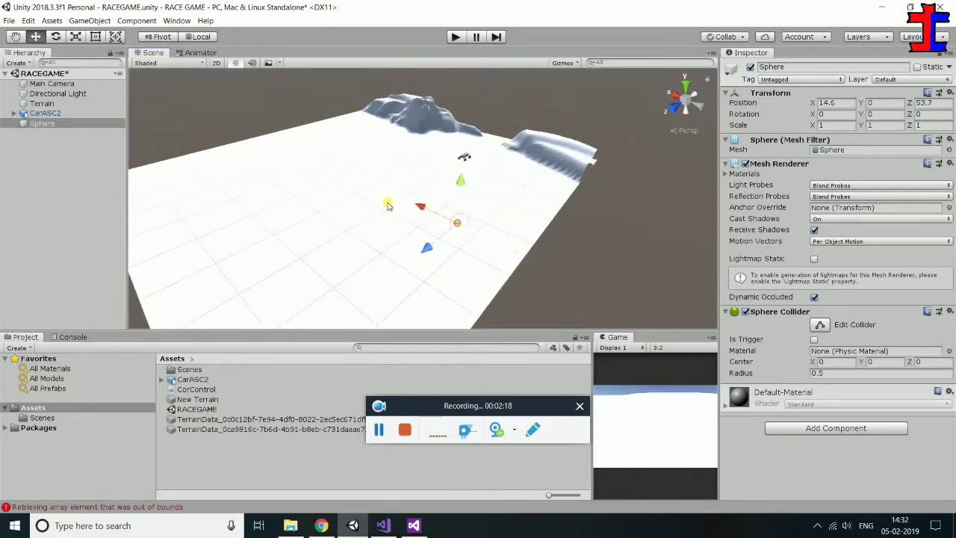
{"action": "key", "text": "f"}
{"action": "mouse_move", "coordinate": [500, 228]}
{"action": "left_mouse_down", "text": "alt"}
{"action": "mouse_move", "coordinate": [452, 216]}
{"action": "mouse_move", "coordinate": [136, 264]}
{"action": "left_mouse_up", "text": "alt"}
{"action": "scroll", "coordinate": [407, 232], "scroll_direction": "down", "scroll_amount": 5}
{"action": "mouse_move", "coordinate": [407, 232]}
{"action": "left_mouse_down", "text": "alt"}
{"action": "mouse_move", "coordinate": [296, 224]}
{"action": "mouse_move", "coordinate": [241, 204]}
{"action": "left_mouse_up", "text": "alt"}
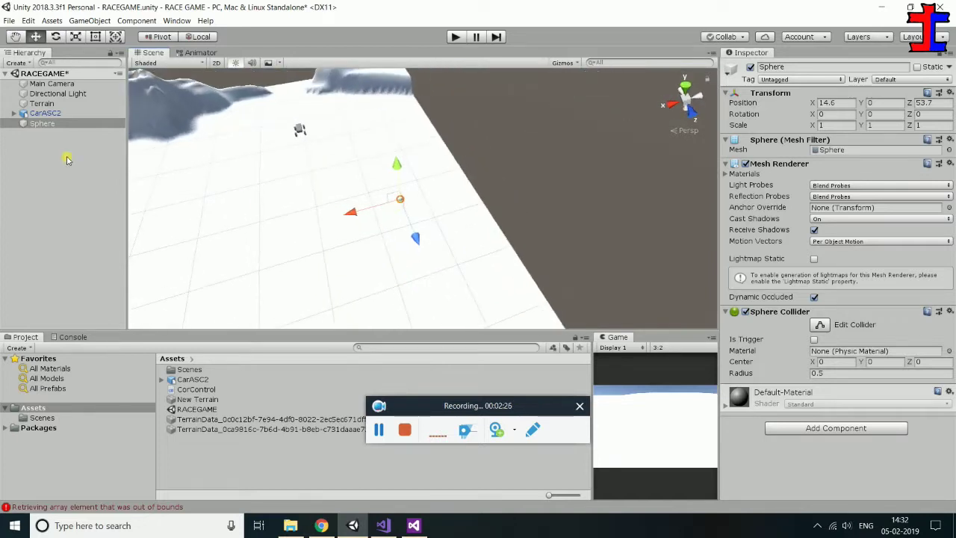
{"action": "left_click", "coordinate": [42, 123]}
Duplicate the sphere into Sphere (1) and place it at Z 60
{"action": "key", "text": "ctrl+d"}
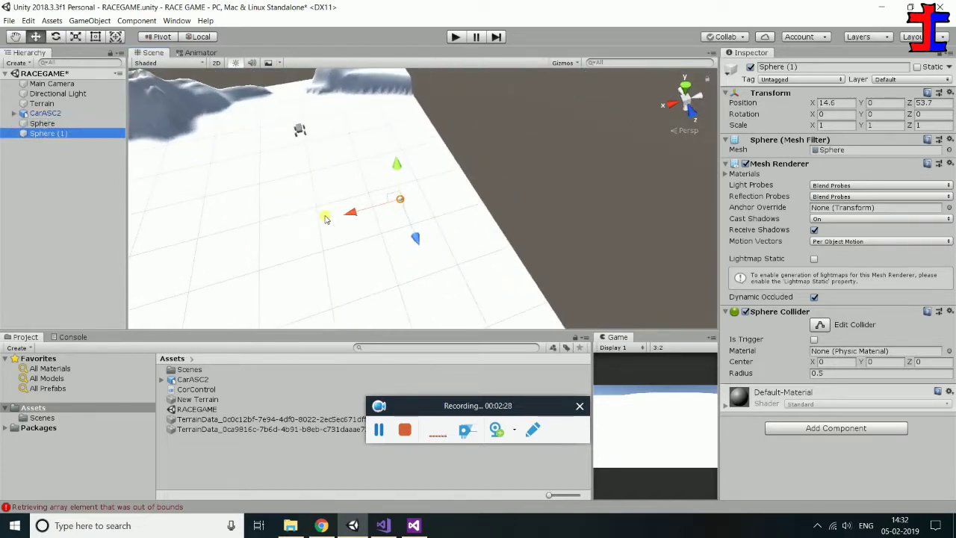
{"action": "left_click_drag", "start_coordinate": [413, 234], "coordinate": [443, 310]}
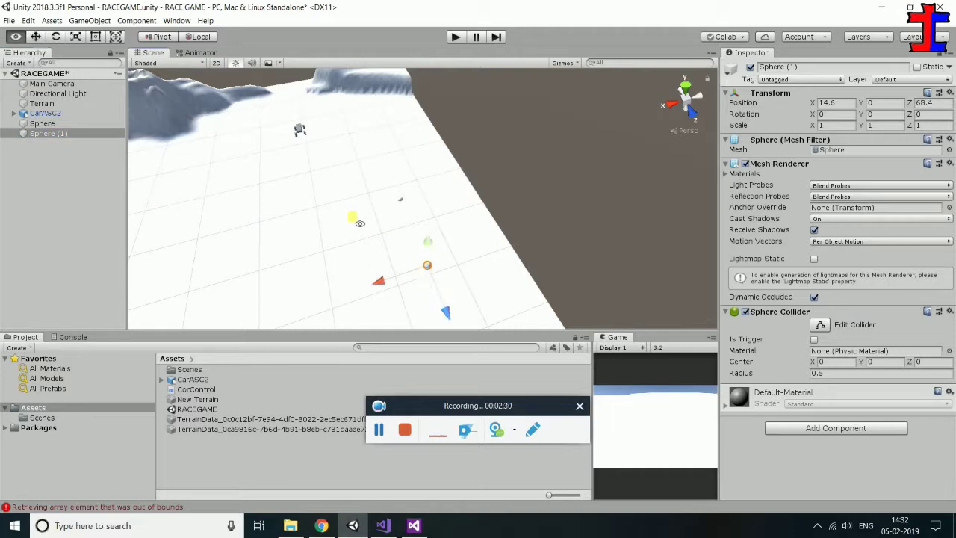
{"action": "left_click_drag", "start_coordinate": [360, 224], "coordinate": [314, 216], "text": "alt"}
{"action": "left_click", "coordinate": [43, 123]}
{"action": "left_click", "coordinate": [54, 136], "text": "ctrl"}
{"action": "middle_click_drag", "start_coordinate": [528, 157], "coordinate": [422, 164]}
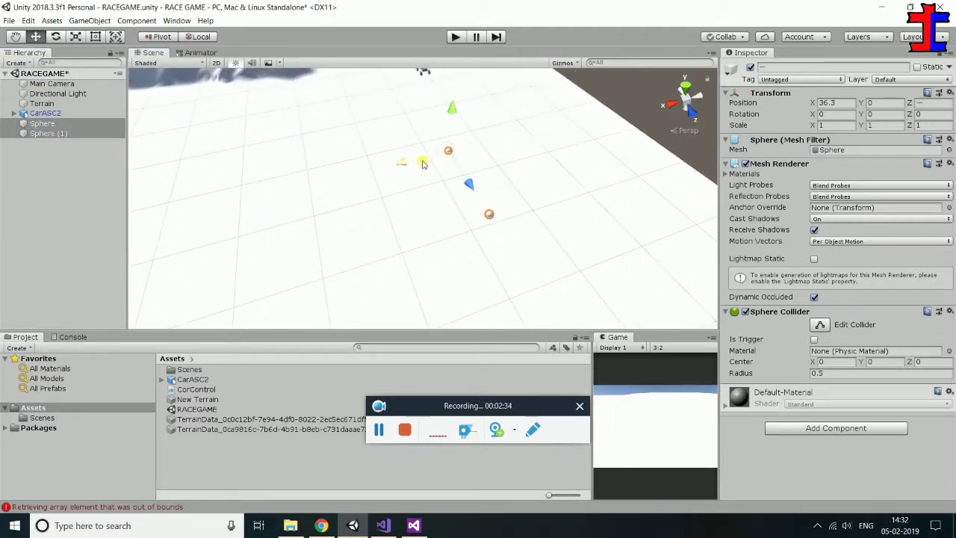
{"action": "mouse_move", "coordinate": [423, 164]}
{"action": "left_mouse_down", "text": "alt"}
{"action": "mouse_move", "coordinate": [471, 216]}
{"action": "mouse_move", "coordinate": [450, 188]}
{"action": "left_mouse_up", "text": "alt"}
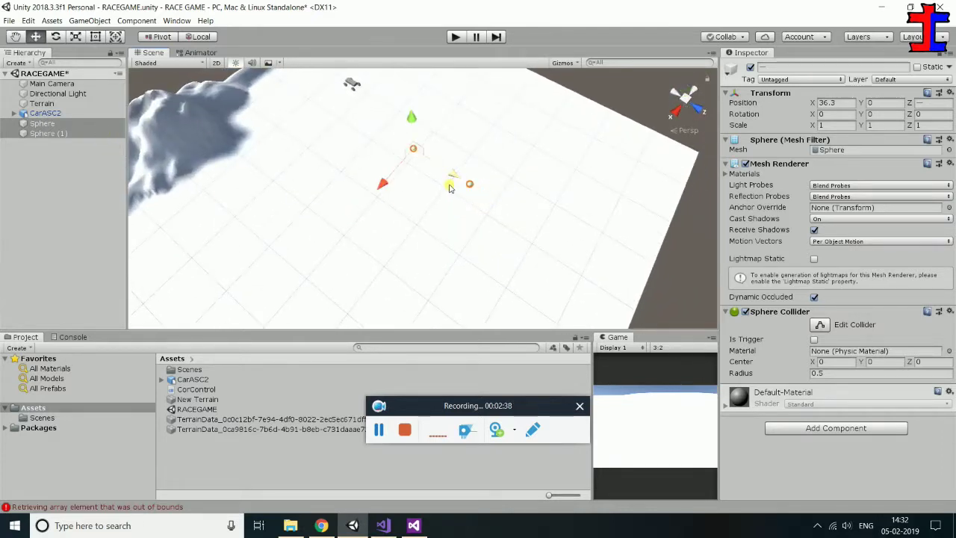
{"action": "left_click", "coordinate": [56, 134]}
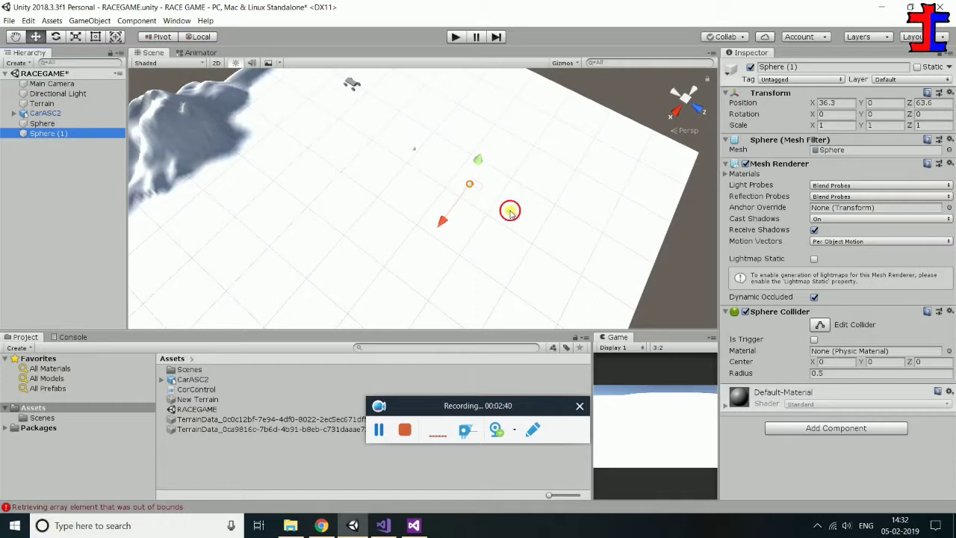
{"action": "left_click_drag", "start_coordinate": [509, 212], "coordinate": [495, 203]}
Duplicate into Sphere (2) and Sphere (3), moving each further out along Z
{"action": "left_click", "coordinate": [46, 135]}
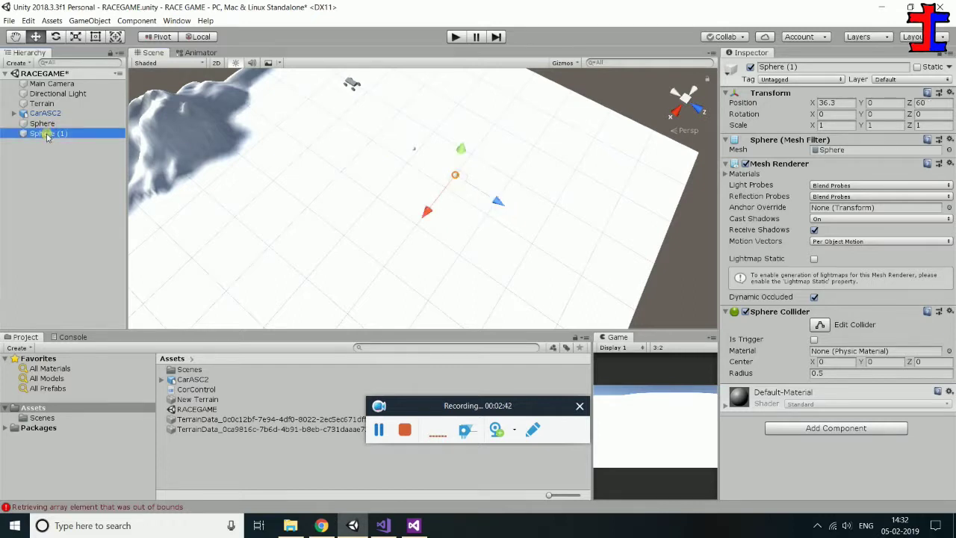
{"action": "key", "text": "ctrl+d"}
{"action": "left_click_drag", "start_coordinate": [502, 203], "coordinate": [532, 242]}
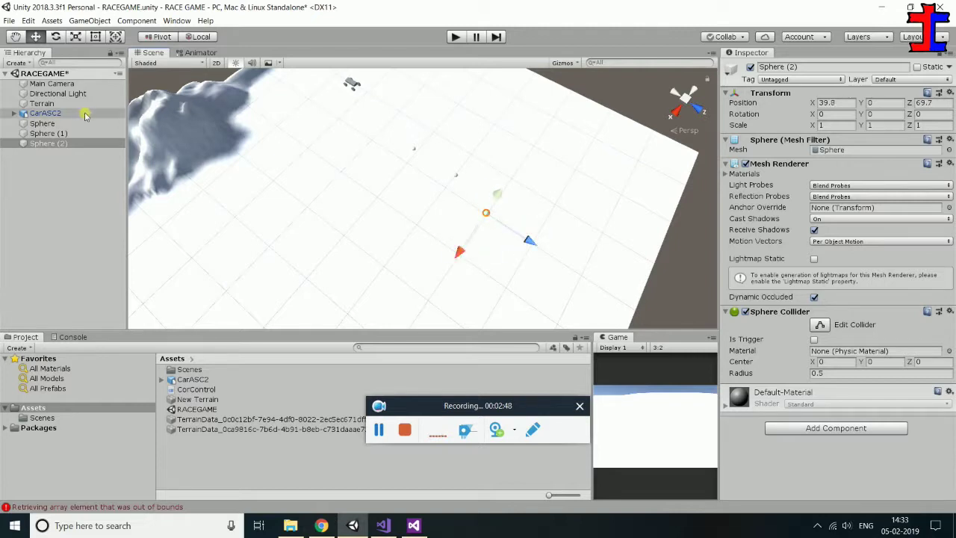
{"action": "left_click", "coordinate": [50, 143]}
{"action": "key", "text": "ctrl+d"}
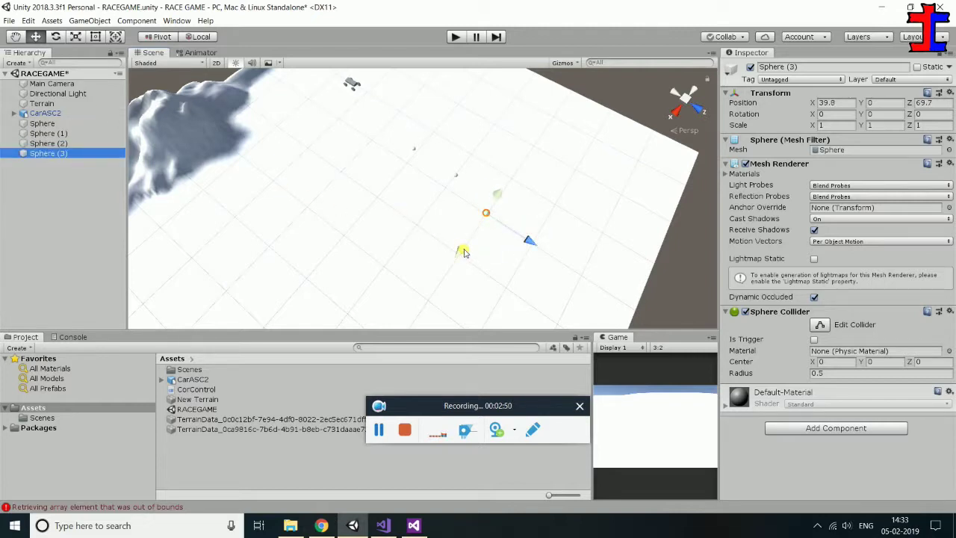
{"action": "left_click_drag", "start_coordinate": [463, 253], "coordinate": [514, 299]}
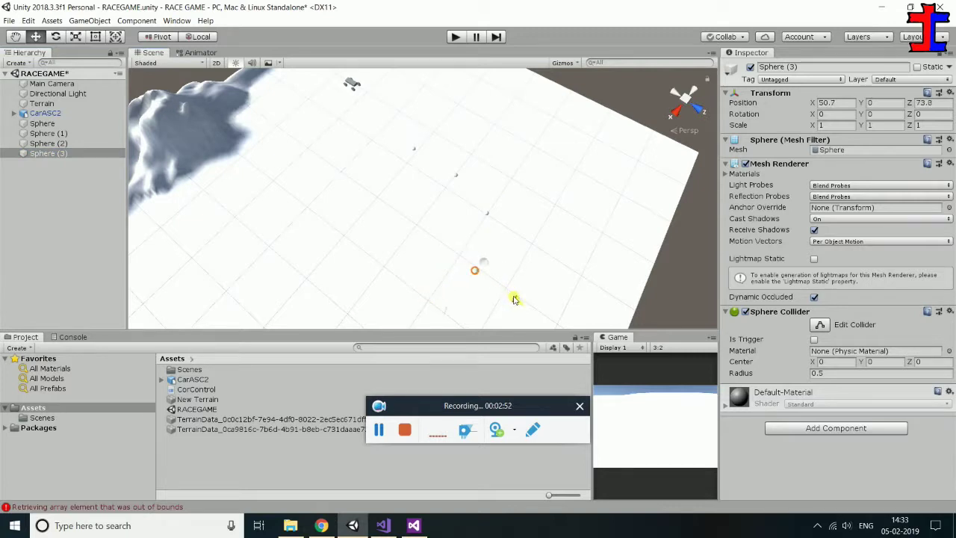
Add Sphere (4) at X 58.9 and Sphere (5) at X 67.6, Z 67.7
{"action": "right_click_drag", "start_coordinate": [514, 299], "coordinate": [82, 168]}
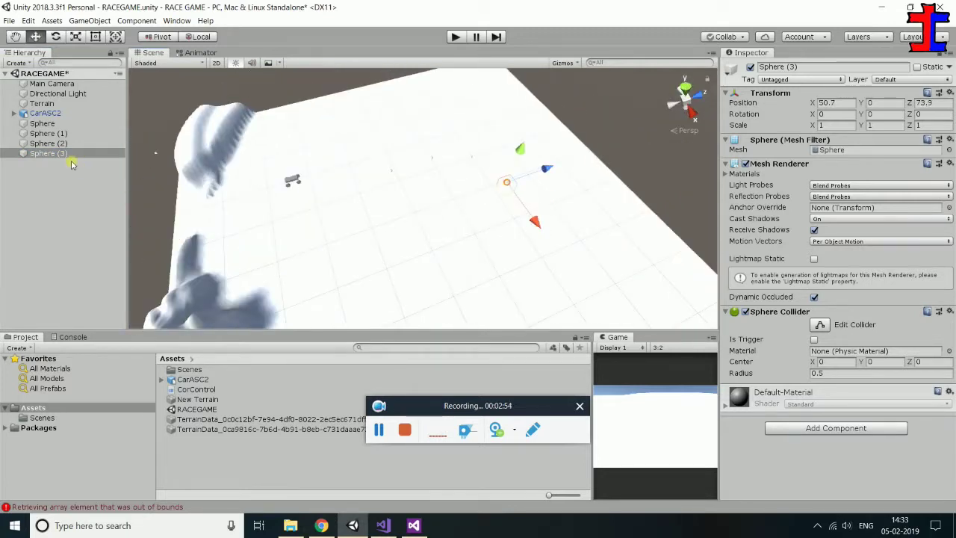
{"action": "left_click", "coordinate": [49, 153]}
{"action": "key", "text": "ctrl+d"}
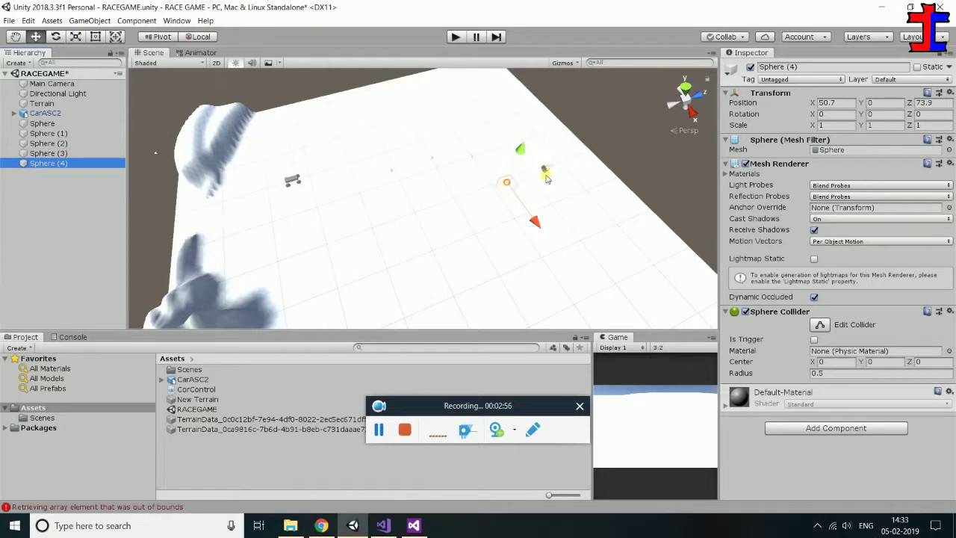
{"action": "left_click_drag", "start_coordinate": [535, 221], "coordinate": [556, 250]}
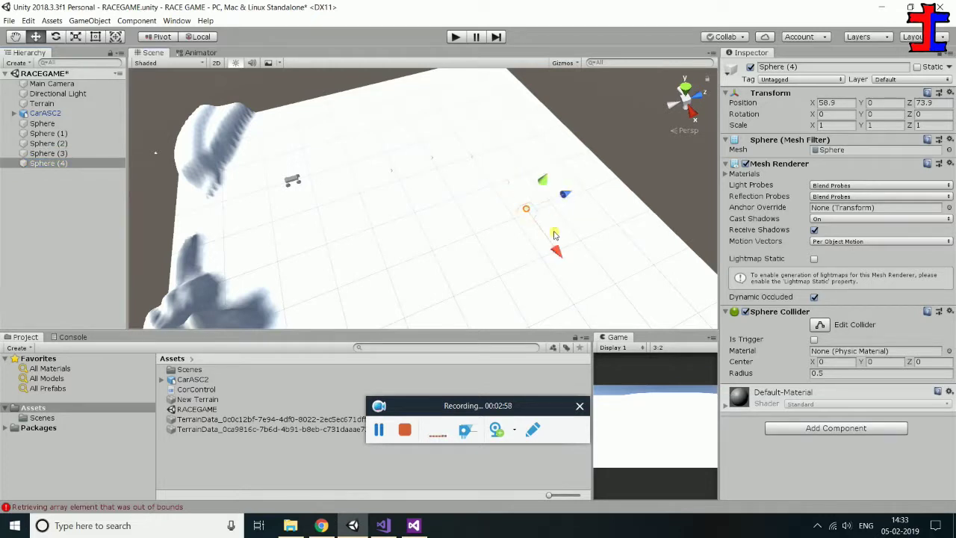
{"action": "left_click", "coordinate": [53, 166]}
{"action": "key", "text": "ctrl+d"}
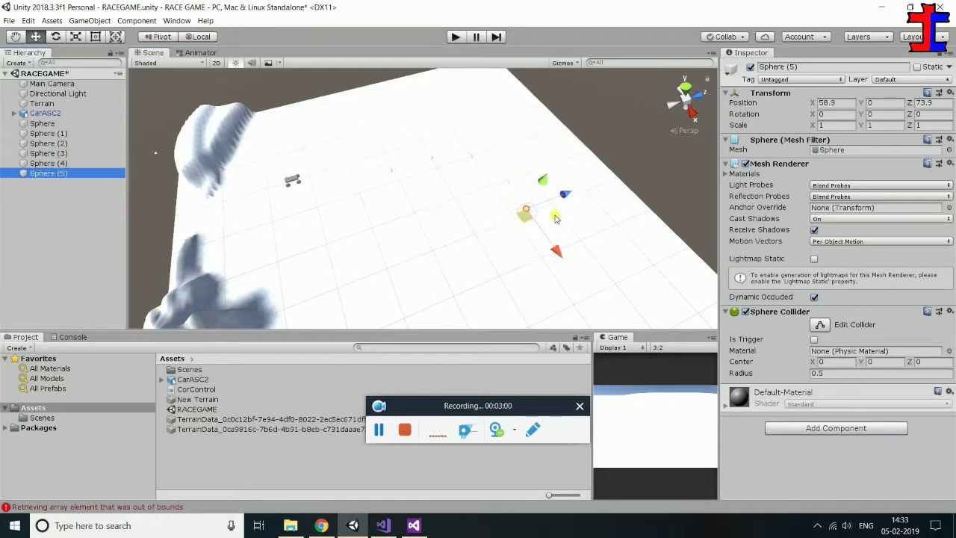
{"action": "mouse_move", "coordinate": [556, 248]}
{"action": "left_mouse_down"}
{"action": "mouse_move", "coordinate": [577, 289]}
{"action": "mouse_move", "coordinate": [527, 252]}
{"action": "mouse_move", "coordinate": [542, 251]}
{"action": "mouse_move", "coordinate": [565, 147]}
{"action": "left_mouse_up"}
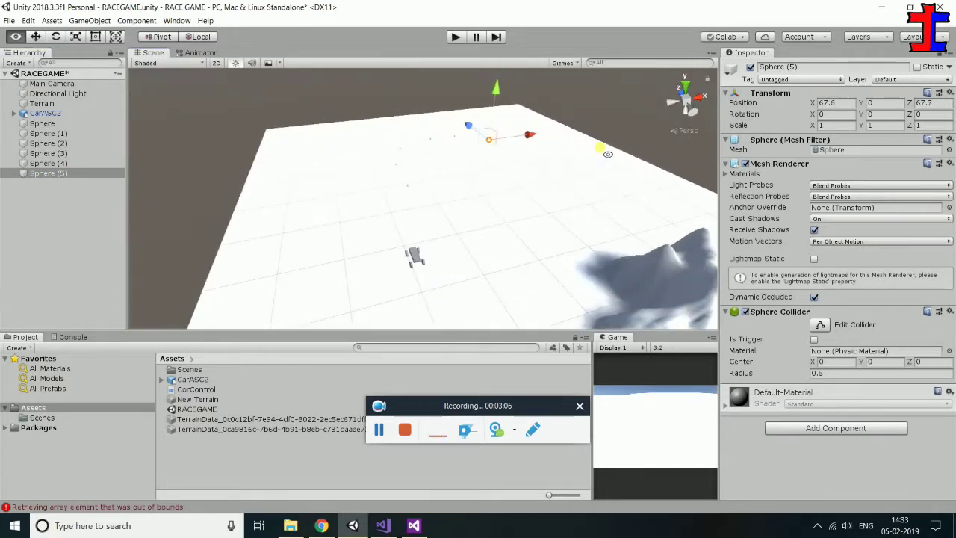
{"action": "left_click_drag", "start_coordinate": [557, 144], "coordinate": [252, 103], "text": "alt"}
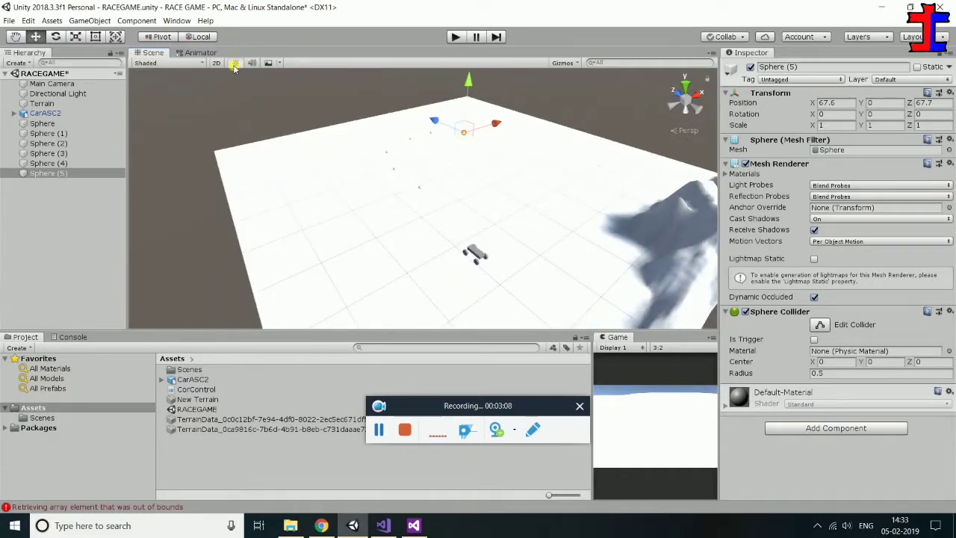
Turn on scene lighting and duplicate Sphere (5) into Sphere (6) at Z 54.5
{"action": "left_click", "coordinate": [235, 62]}
{"action": "scroll", "coordinate": [429, 152], "scroll_direction": "up", "scroll_amount": 3}
{"action": "middle_click_drag", "start_coordinate": [430, 153], "coordinate": [394, 254]}
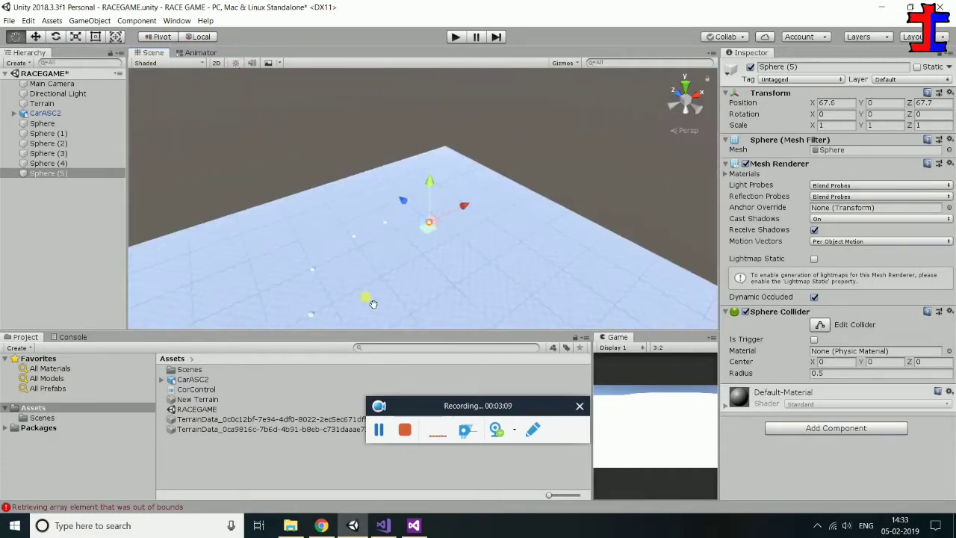
{"action": "left_click_drag", "start_coordinate": [394, 254], "coordinate": [336, 217], "text": "alt"}
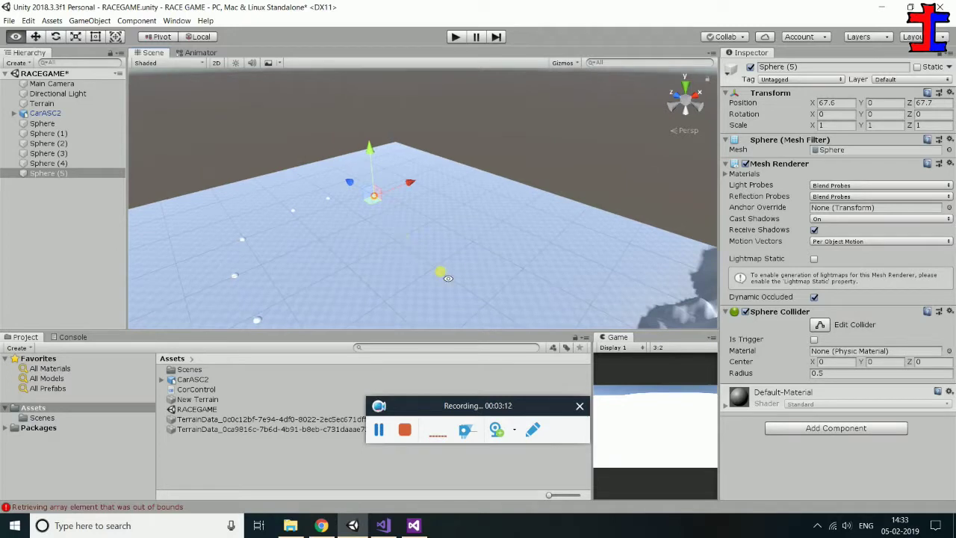
{"action": "key", "text": "ctrl+d"}
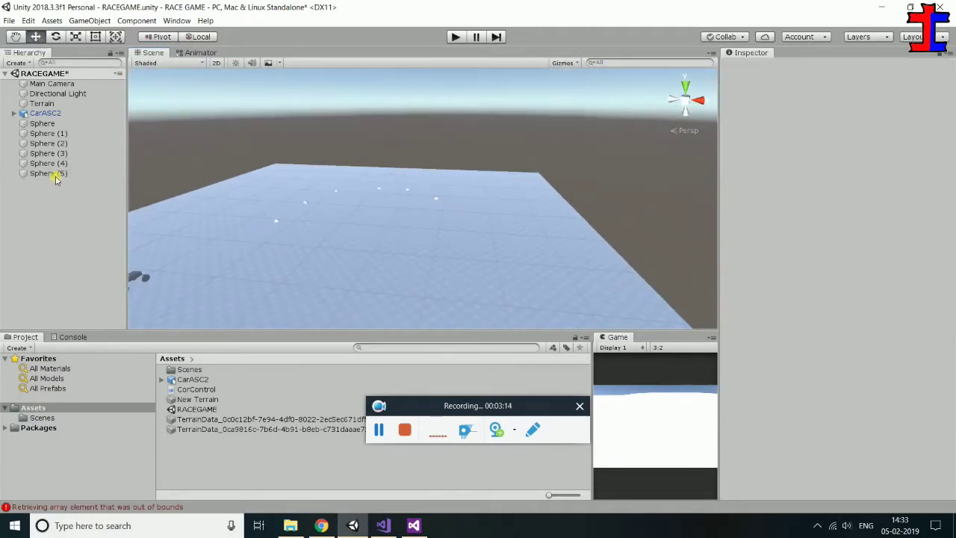
{"action": "mouse_move", "coordinate": [492, 215]}
{"action": "left_mouse_down", "text": "alt"}
{"action": "mouse_move", "coordinate": [495, 179]}
{"action": "mouse_move", "coordinate": [374, 250]}
{"action": "left_mouse_up", "text": "alt"}
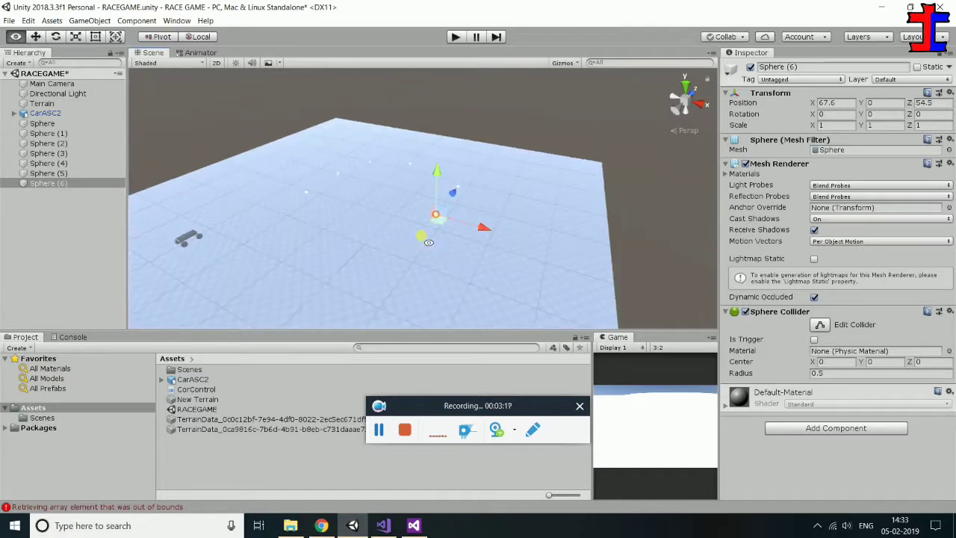
Add Sphere (7) at Z 45 through Sphere (10), stepping them closer along Z and X
{"action": "left_click", "coordinate": [43, 184]}
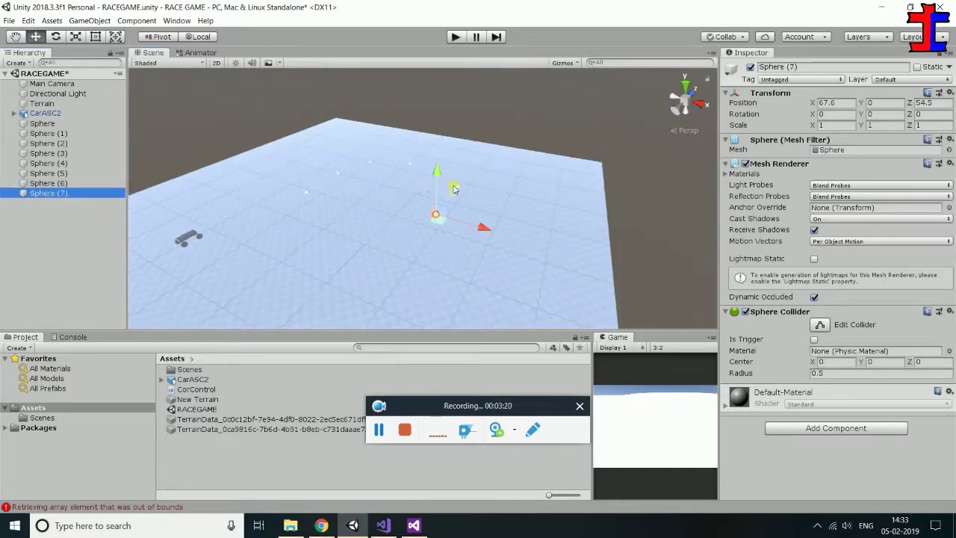
{"action": "left_click_drag", "start_coordinate": [452, 192], "coordinate": [437, 210]}
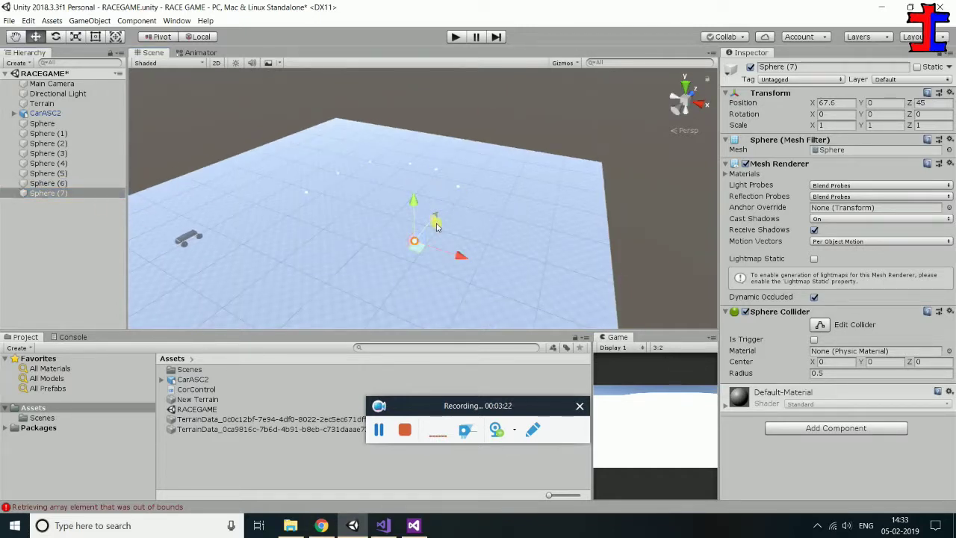
{"action": "key", "text": "ctrl+d"}
{"action": "left_click_drag", "start_coordinate": [436, 211], "coordinate": [418, 234]}
{"action": "left_click_drag", "start_coordinate": [432, 279], "coordinate": [347, 251]}
{"action": "key", "text": "ctrl+d"}
{"action": "key", "text": "ctrl+d"}
{"action": "mouse_move", "coordinate": [347, 251]}
{"action": "left_mouse_down"}
{"action": "mouse_move", "coordinate": [312, 196]}
{"action": "mouse_move", "coordinate": [340, 188]}
{"action": "left_mouse_up"}
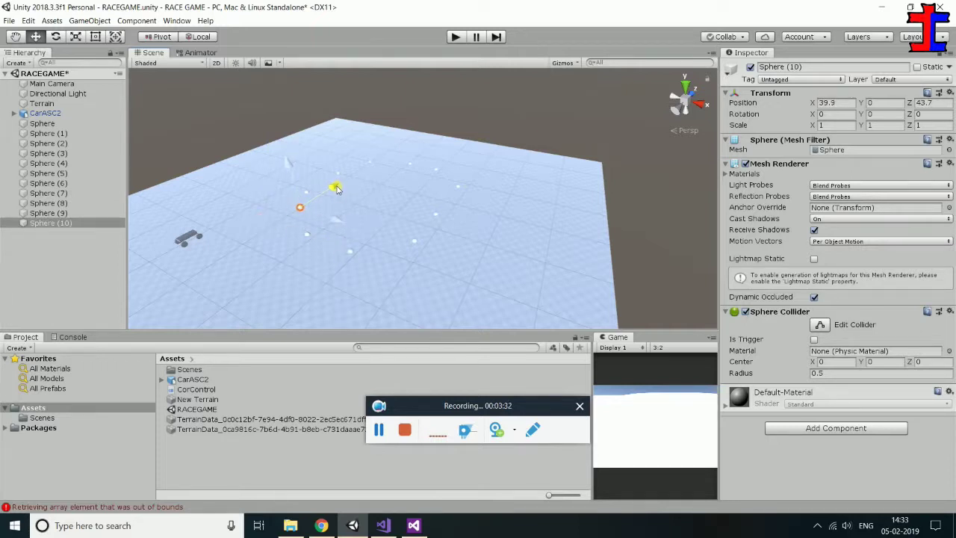
Orbit the view around the terrain to overlook the whole sphere route and mountains
{"action": "left_click", "coordinate": [386, 149]}
{"action": "mouse_move", "coordinate": [386, 149]}
{"action": "left_mouse_down", "text": "alt"}
{"action": "mouse_move", "coordinate": [435, 273]}
{"action": "mouse_move", "coordinate": [529, 163]}
{"action": "left_mouse_up", "text": "alt"}
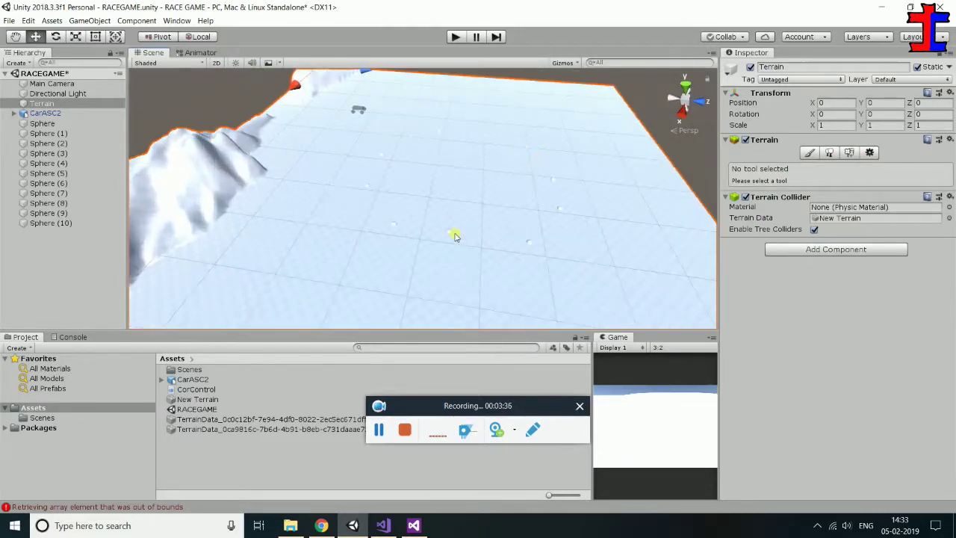
{"action": "left_click_drag", "start_coordinate": [544, 232], "coordinate": [269, 214], "text": "alt"}
{"action": "left_click", "coordinate": [49, 183]}
{"action": "mouse_move", "coordinate": [532, 153]}
{"action": "left_mouse_down", "text": "alt"}
{"action": "mouse_move", "coordinate": [531, 221]}
{"action": "mouse_move", "coordinate": [28, 308]}
{"action": "mouse_move", "coordinate": [479, 207]}
{"action": "left_mouse_up", "text": "alt"}
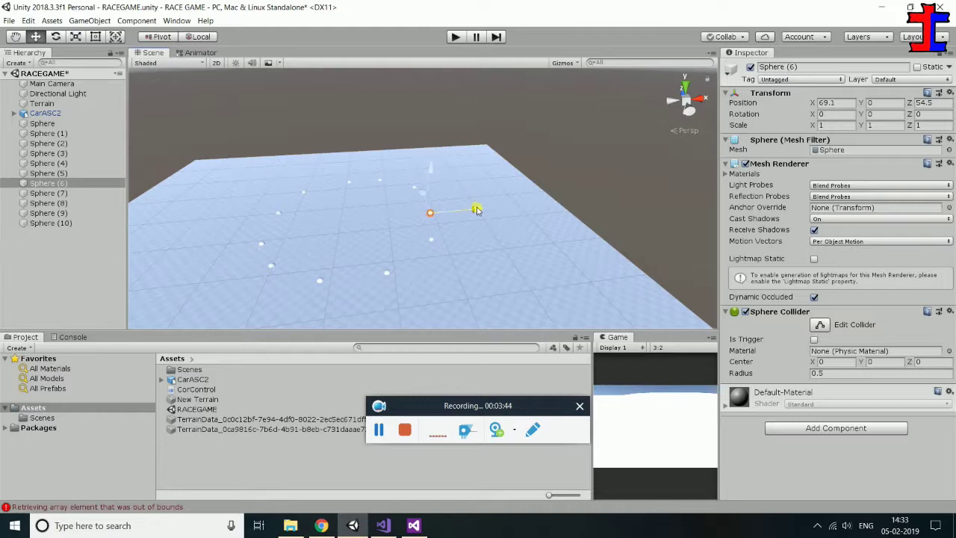
{"action": "scroll", "coordinate": [411, 186], "scroll_direction": "down", "scroll_amount": 1}
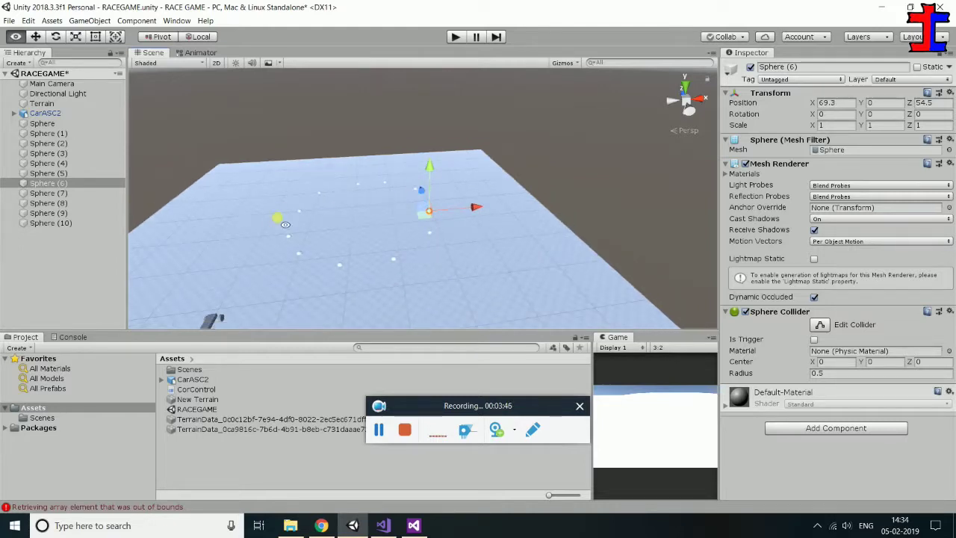
{"action": "left_click_drag", "start_coordinate": [412, 187], "coordinate": [568, 207], "text": "alt"}
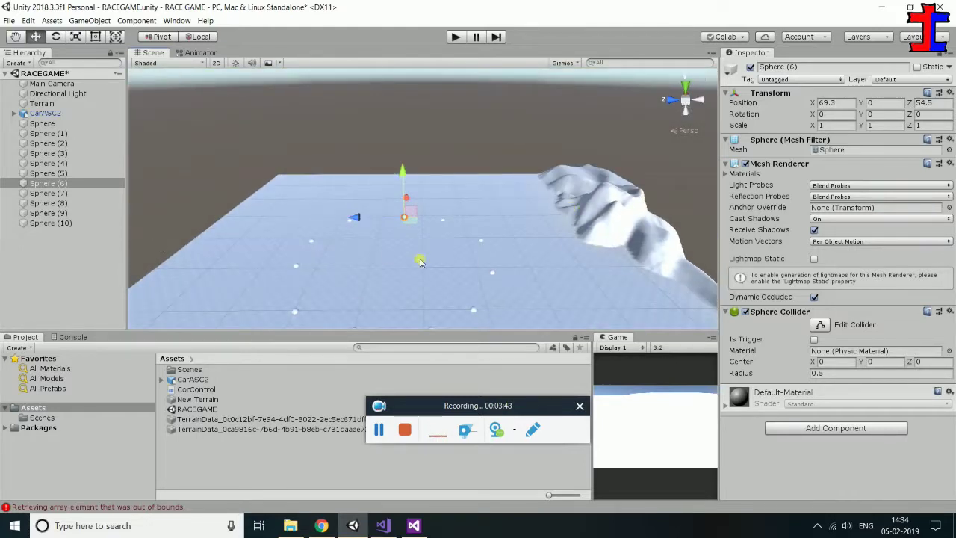
{"action": "left_click_drag", "start_coordinate": [421, 261], "coordinate": [477, 259], "text": "alt"}
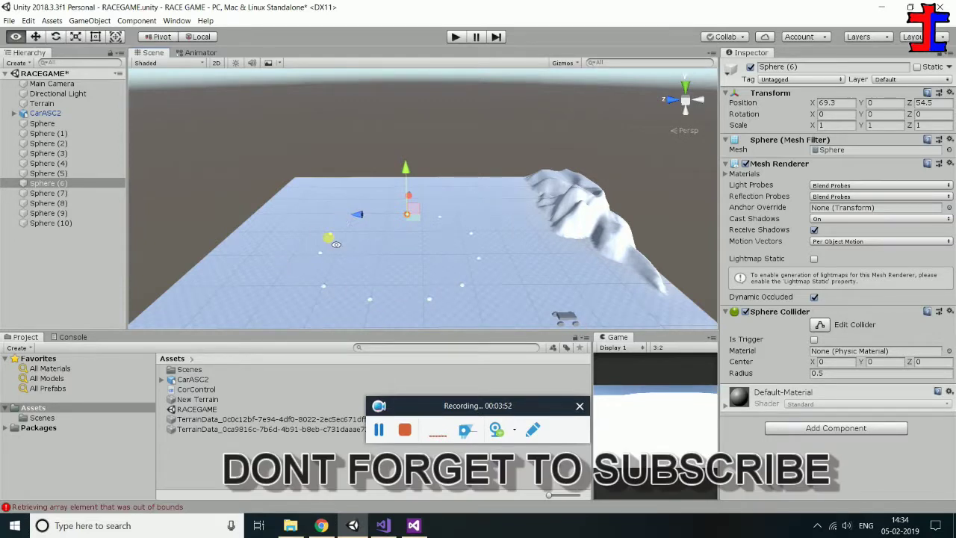
{"action": "left_click_drag", "start_coordinate": [388, 231], "coordinate": [516, 270], "text": "alt"}
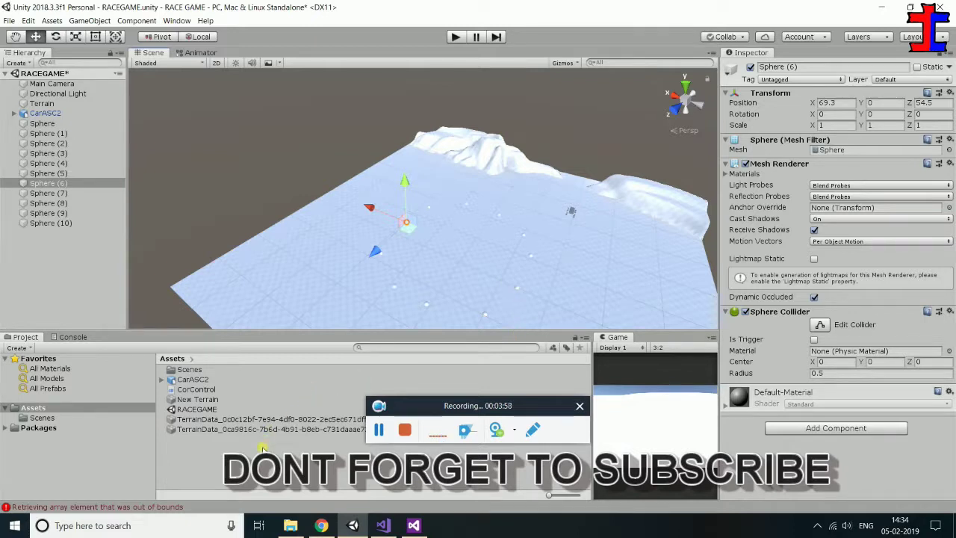
Create a C# script named WayPoint in Assets and open it for editing
{"action": "right_click", "coordinate": [263, 447]}
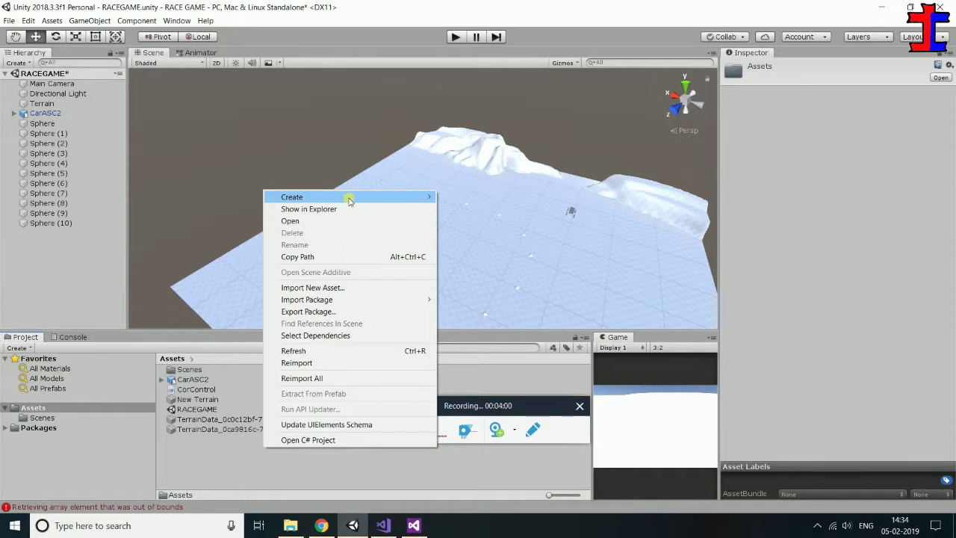
{"action": "mouse_move", "coordinate": [348, 197]}
{"action": "left_click", "coordinate": [499, 149]}
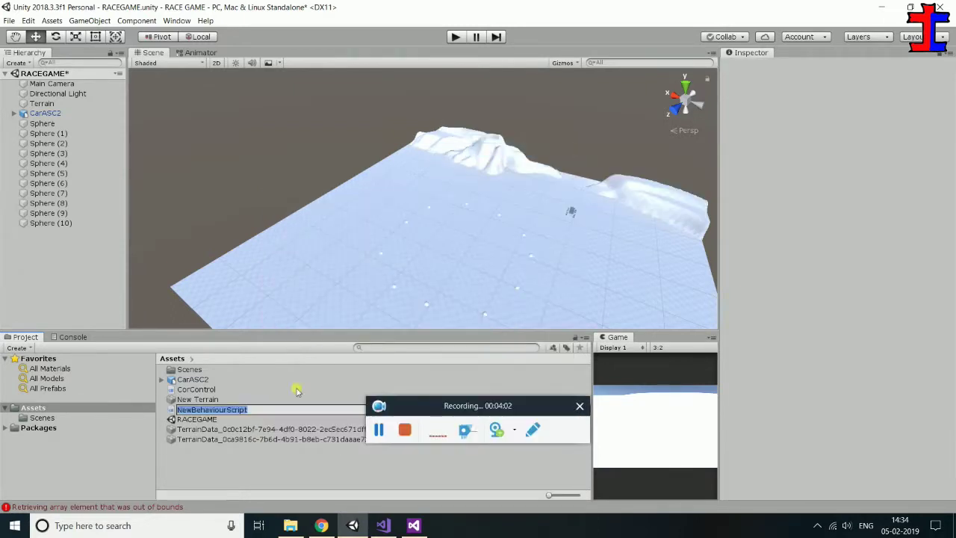
{"action": "type", "text": "WayPoint"}
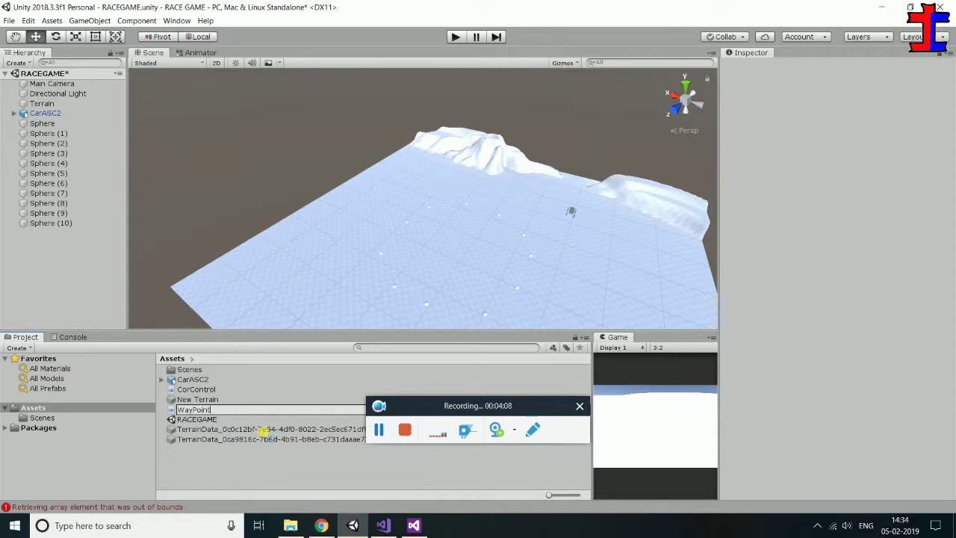
{"action": "key", "text": "Return"}
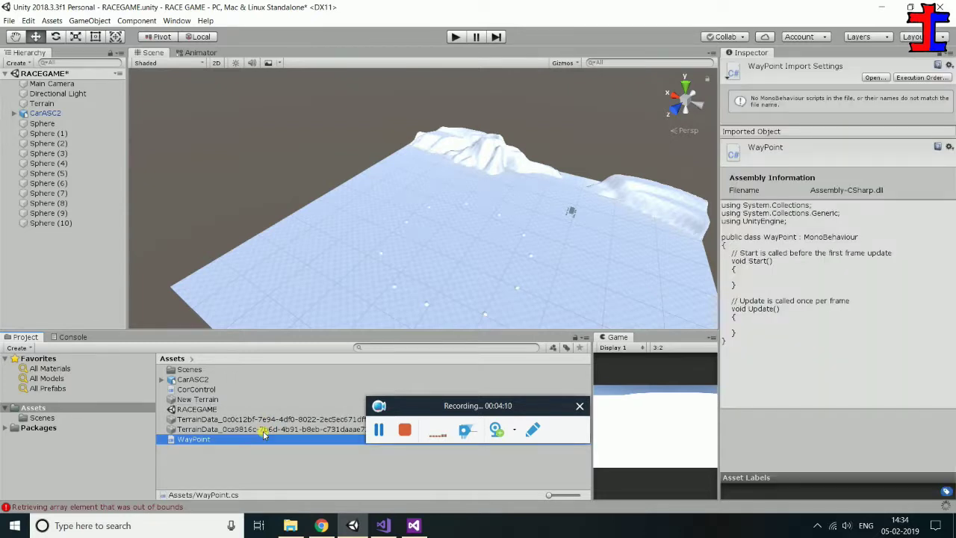
{"action": "double_click", "coordinate": [263, 435]}
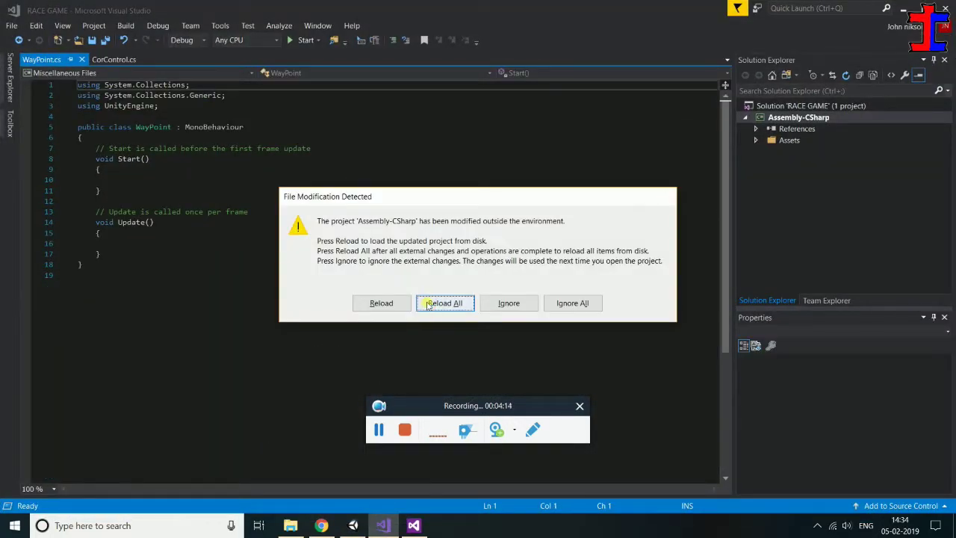
Reload all project files, accept retargeting to .NET Framework 4.6.1, and return to Visual Studio
{"action": "left_click", "coordinate": [426, 305]}
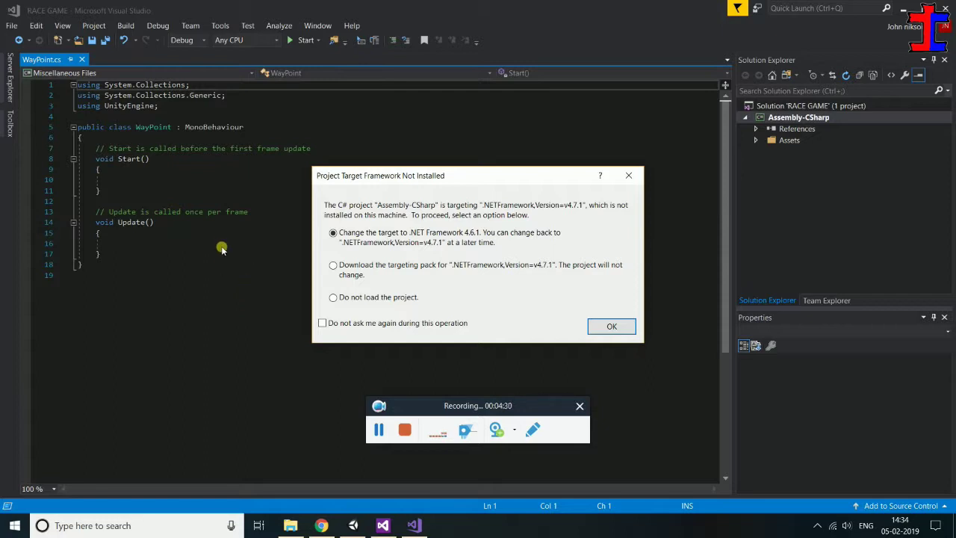
{"action": "left_click", "coordinate": [354, 324]}
{"action": "left_click", "coordinate": [597, 327]}
{"action": "key", "text": "alt+Tab"}
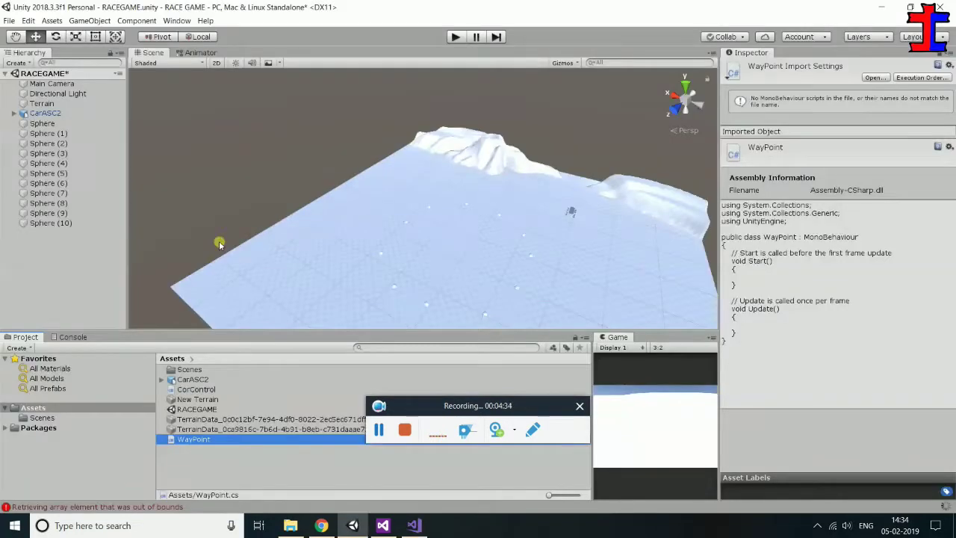
{"action": "key", "text": "alt+Tab"}
{"action": "left_click", "coordinate": [452, 228]}
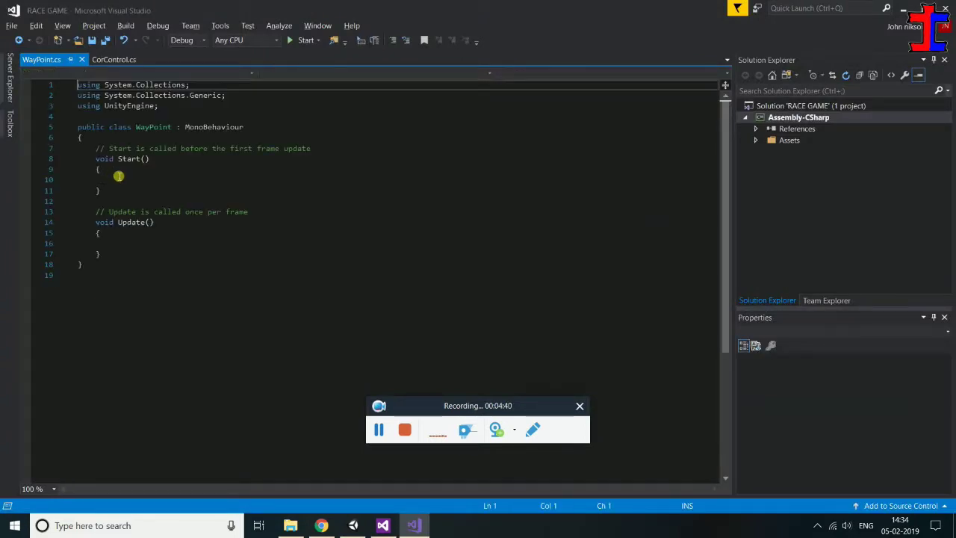
Declare 'public GameObject[] waypoint;' just inside the WayPoint class's opening brace
{"action": "left_click", "coordinate": [139, 143]}
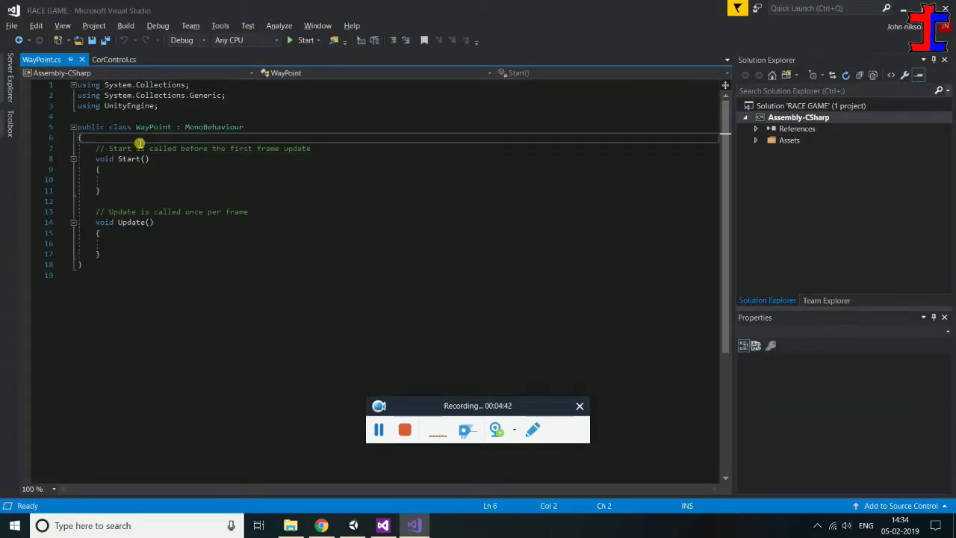
{"action": "key", "text": "Return"}
{"action": "key", "text": "Return"}
{"action": "key", "text": "Up"}
{"action": "key", "text": "Return"}
{"action": "type", "text": "public "}
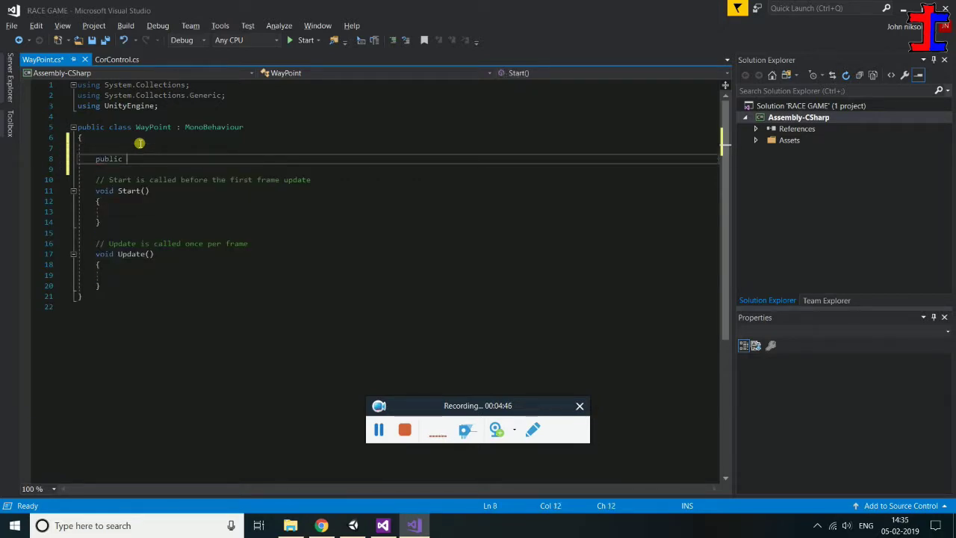
{"action": "type", "text": "ga"}
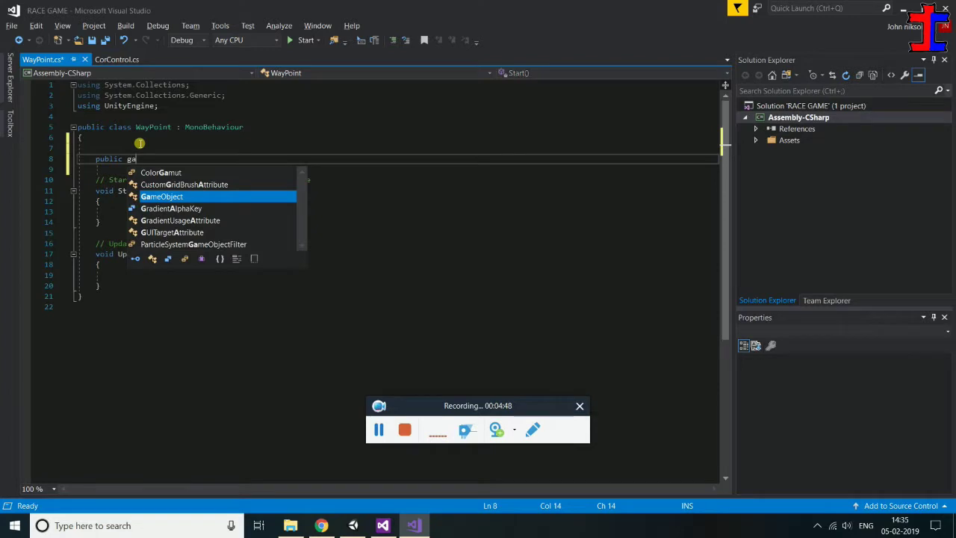
{"action": "key", "text": "space"}
{"action": "type", "text": "[] "}
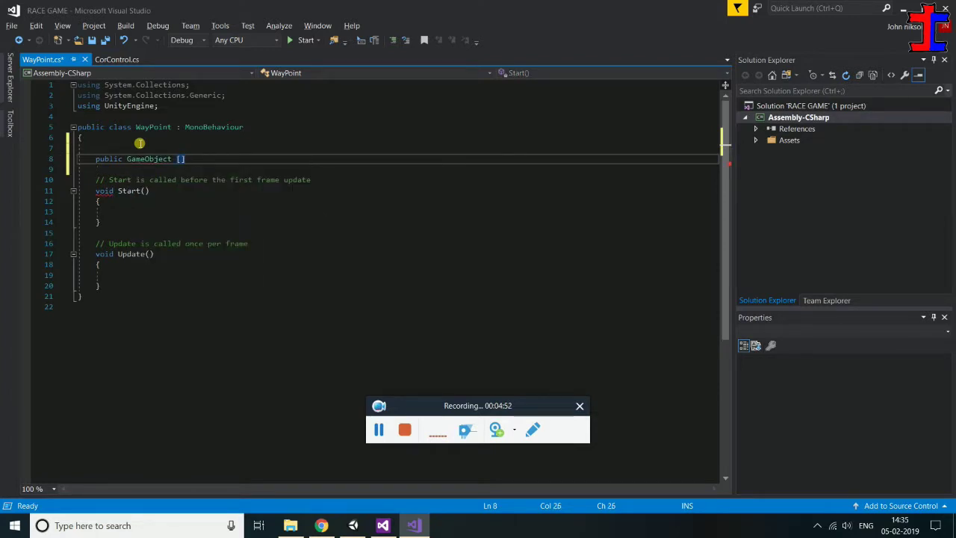
{"action": "type", "text": "way"}
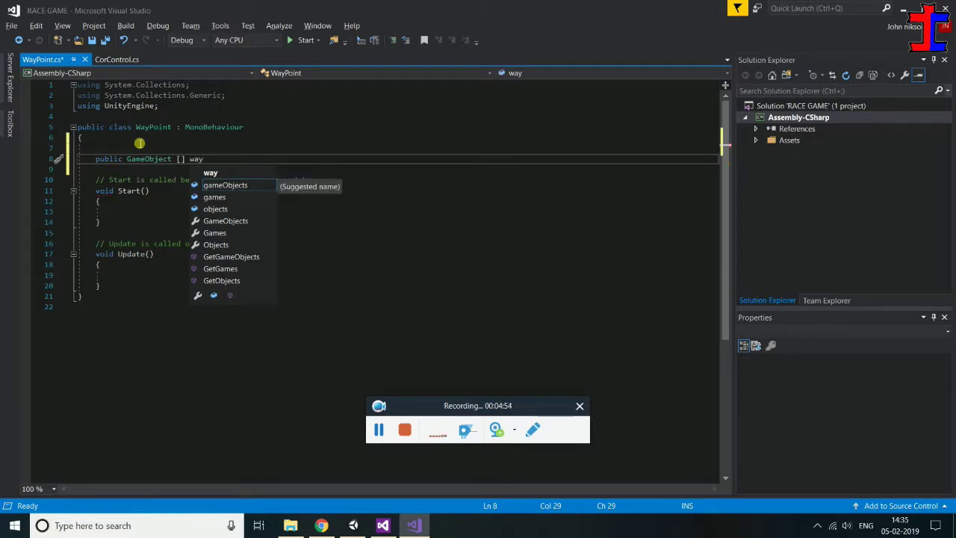
{"action": "key", "text": "Down"}
{"action": "key", "text": "Down"}
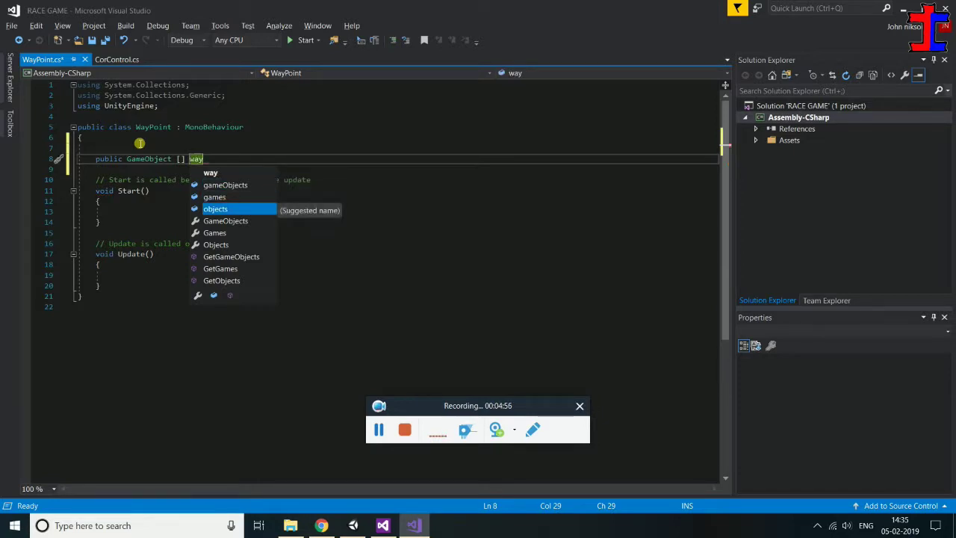
{"action": "key", "text": "Down"}
{"action": "key", "text": "Down"}
{"action": "key", "text": "Down"}
{"action": "key", "text": "Down"}
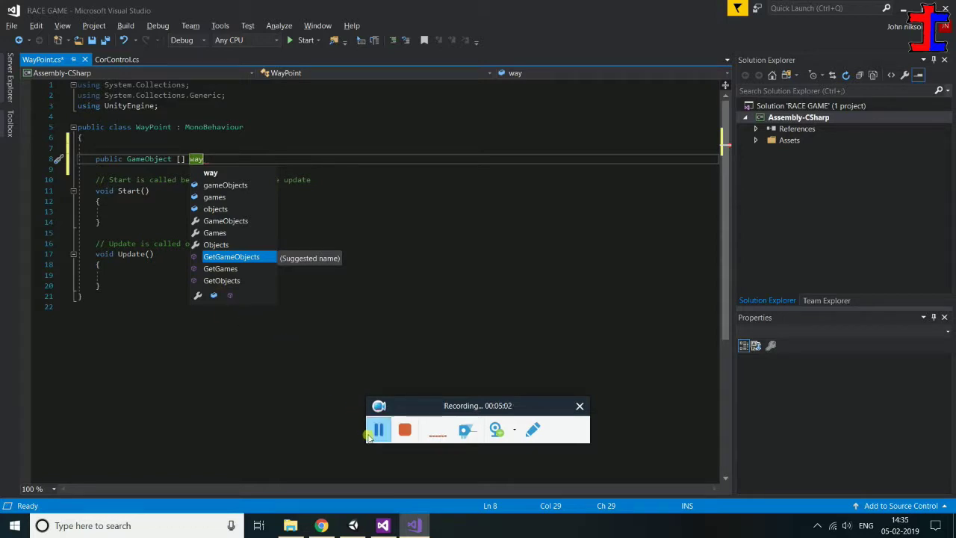
{"action": "key", "text": "Escape"}
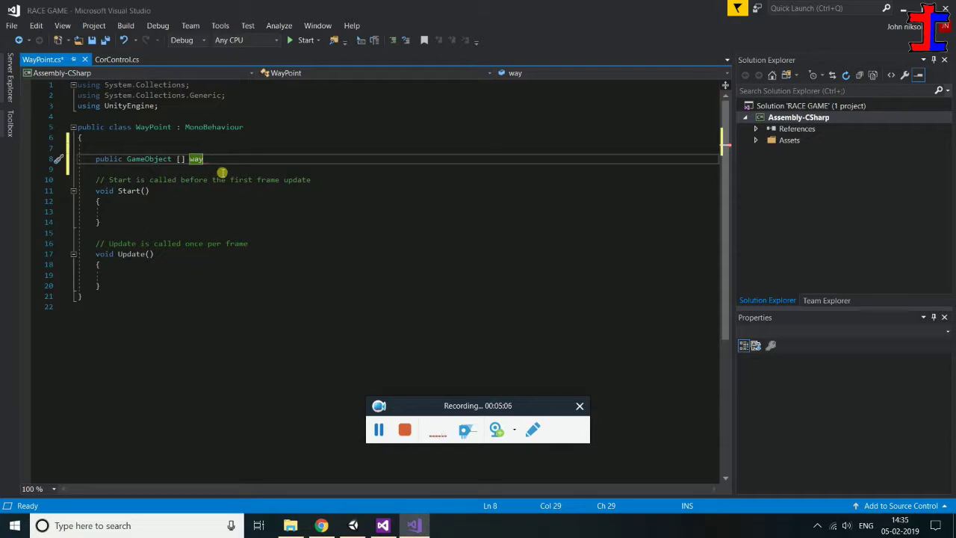
{"action": "type", "text": "point;"}
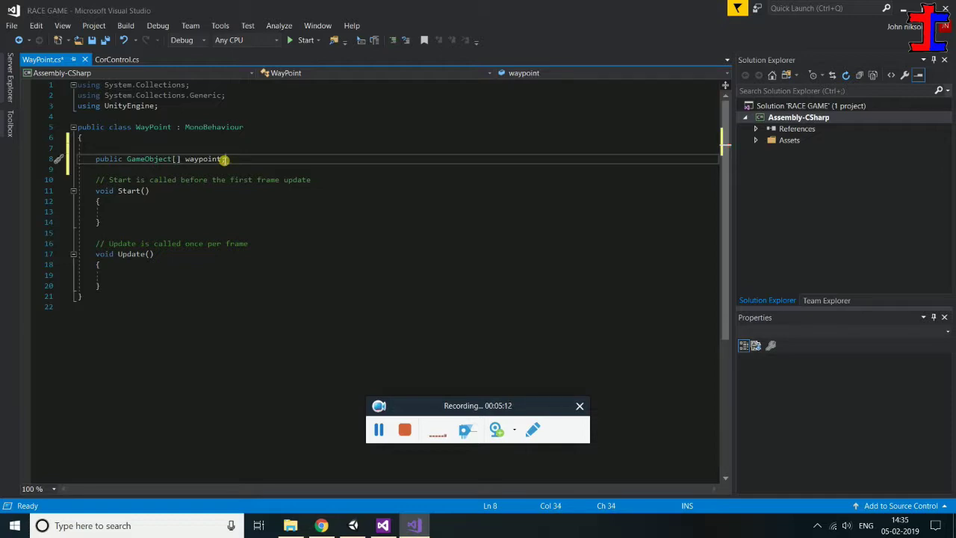
{"action": "key", "text": "Return"}
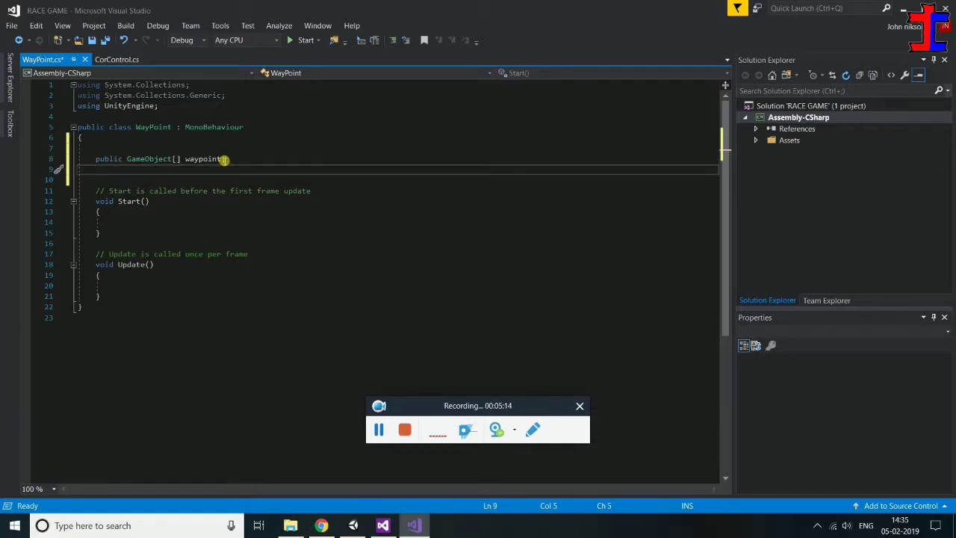
{"action": "scroll", "coordinate": [224, 159], "scroll_direction": "down", "scroll_amount": 1}
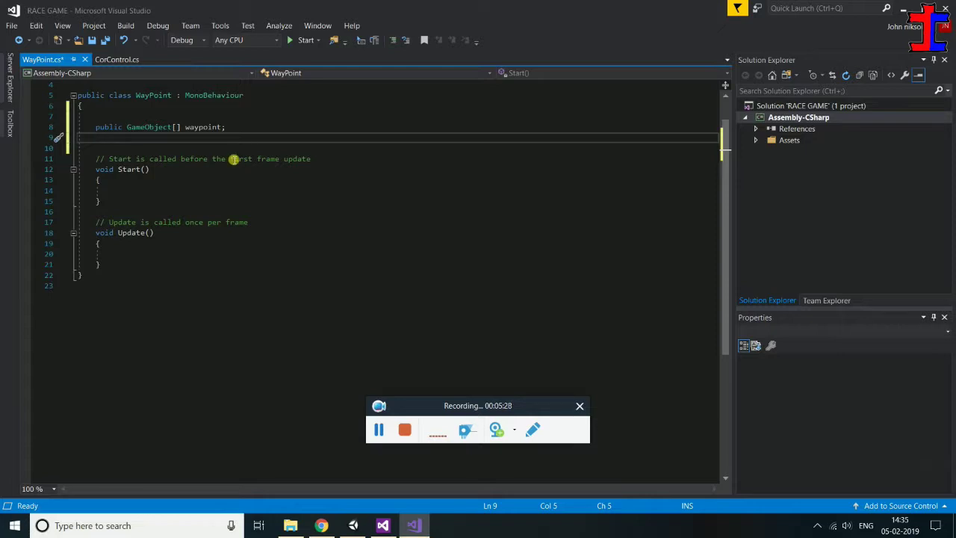
{"action": "key", "text": "Return"}
Add the fields 'public float speed;' and 'public float rotaion;'
{"action": "type", "text": "public "}
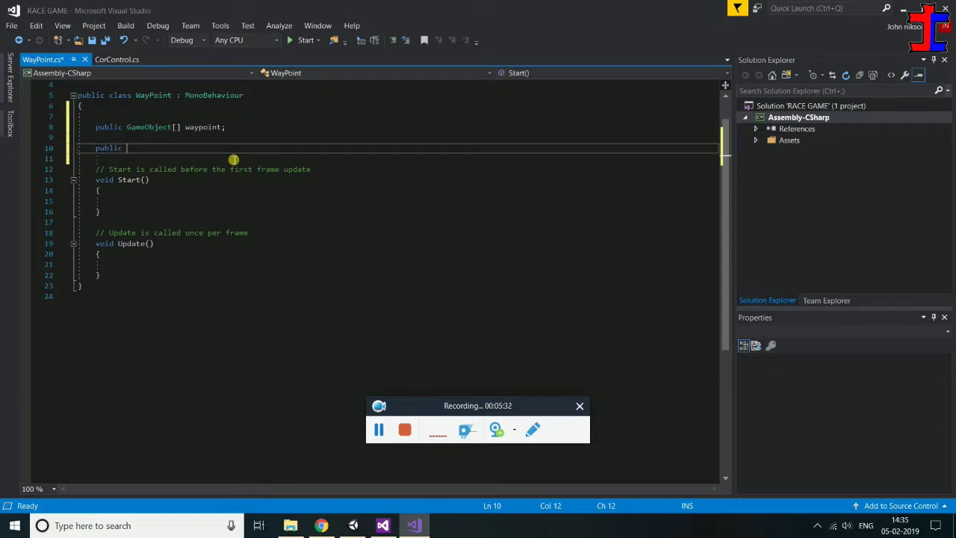
{"action": "type", "text": "speed"}
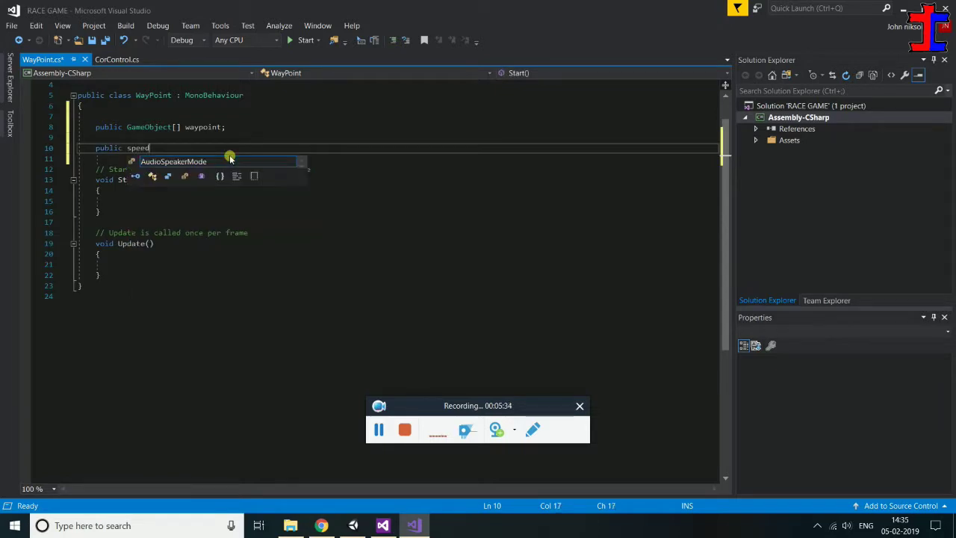
{"action": "type", "text": ";"}
{"action": "key", "text": "Return"}
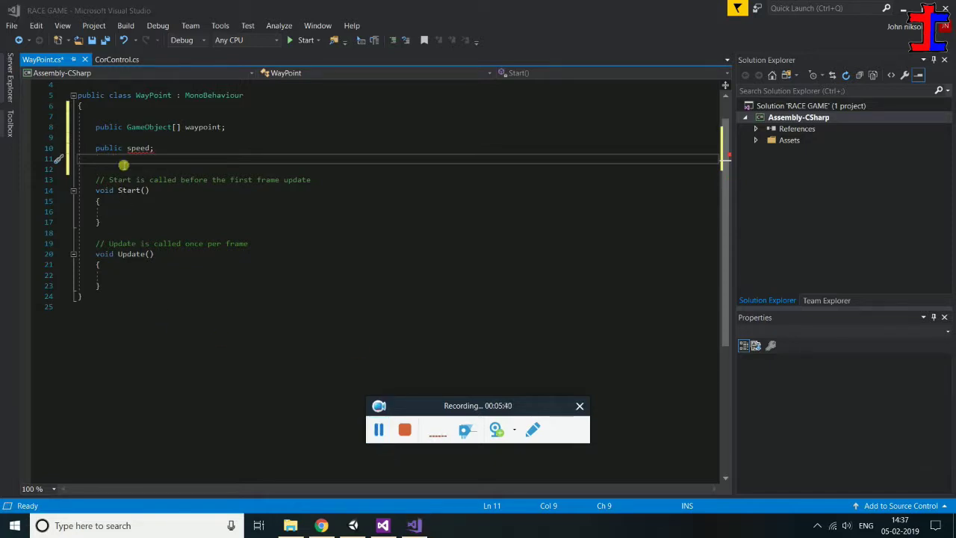
{"action": "left_click", "coordinate": [124, 148]}
{"action": "type", "text": "floa "}
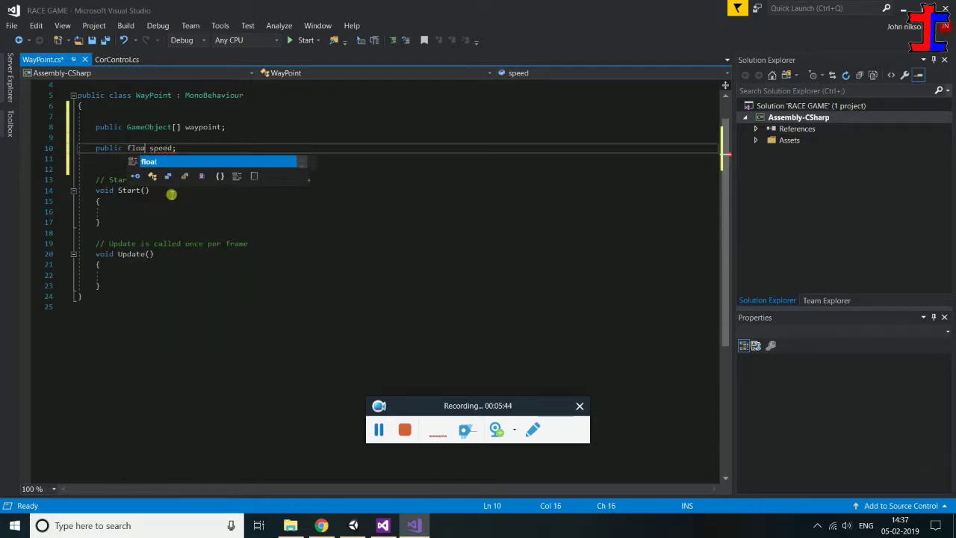
{"action": "type", "text": "t"}
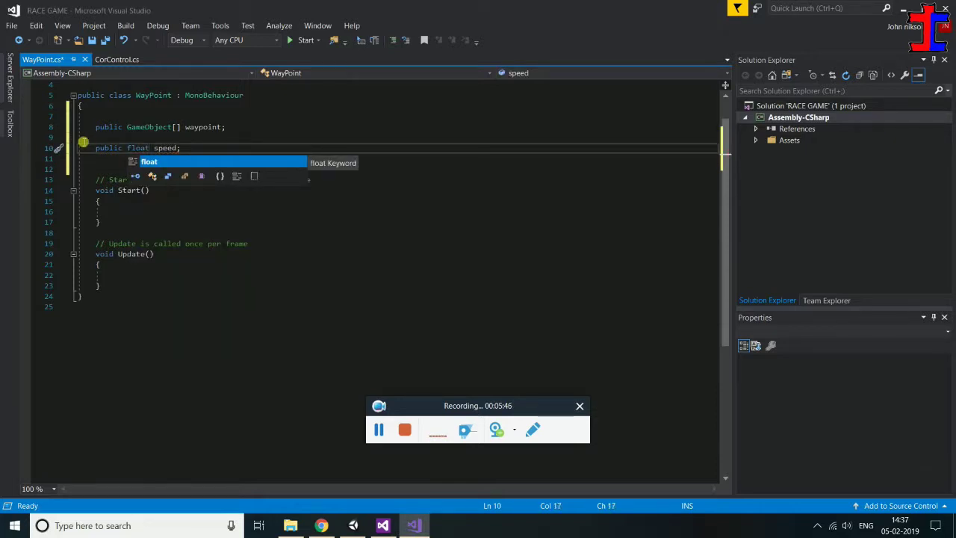
{"action": "left_click", "coordinate": [189, 152]}
{"action": "key", "text": "Return"}
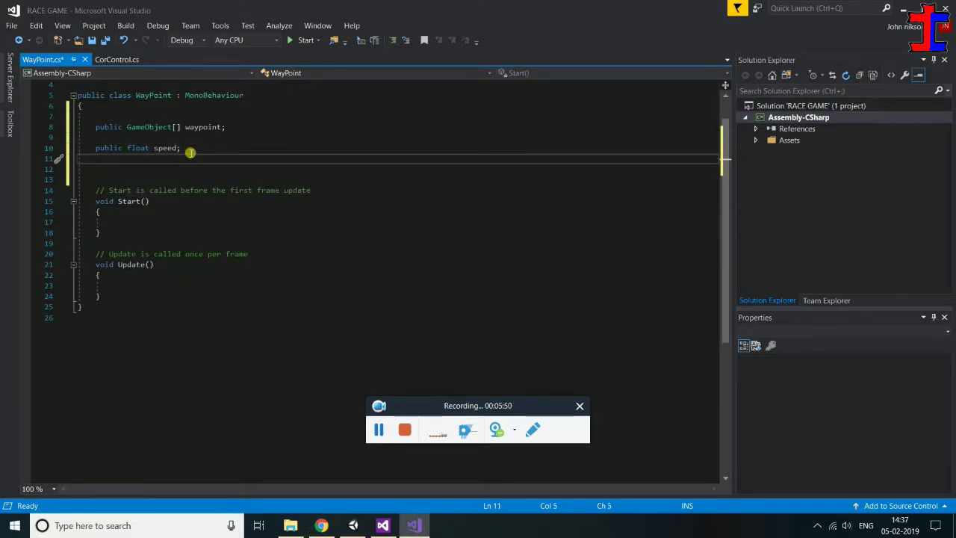
{"action": "type", "text": "public float ro"}
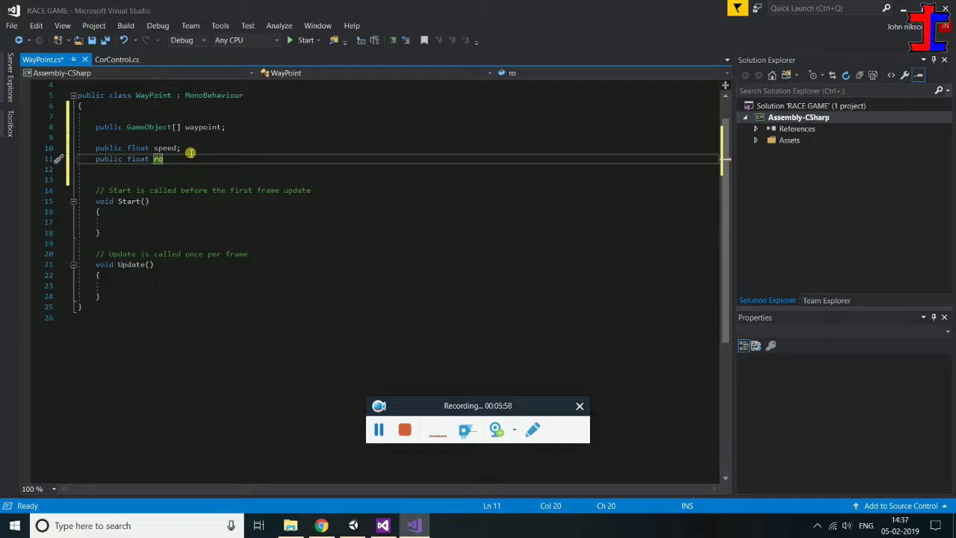
{"action": "type", "text": "ta"}
{"action": "type", "text": "ion;"}
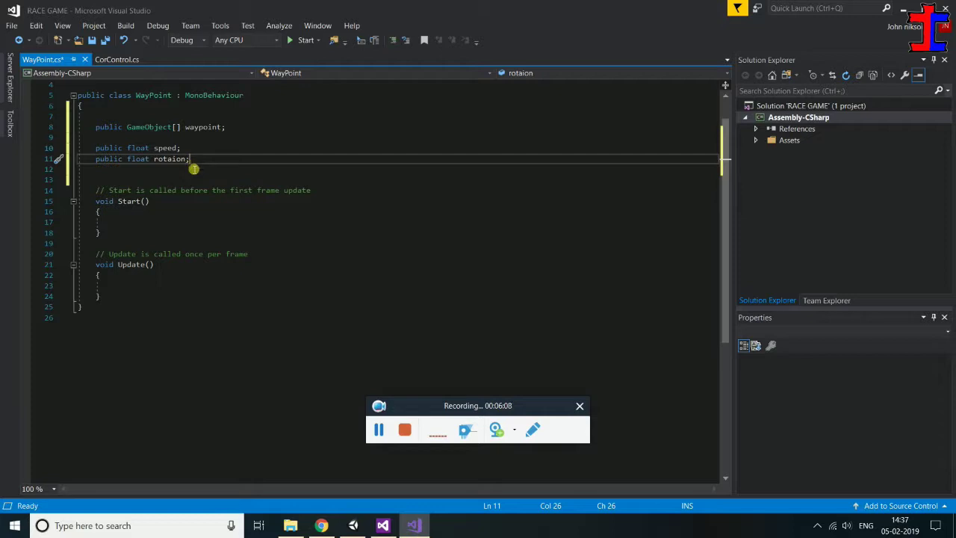
{"action": "key", "text": "Return"}
{"action": "key", "text": "Return"}
{"action": "key", "text": "Return"}
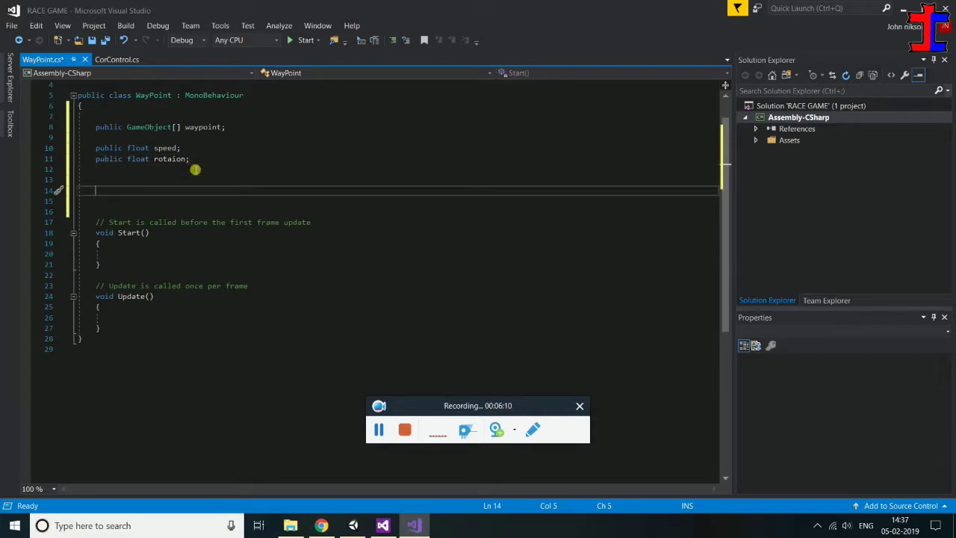
Add 'public int Currentwaypont;' and 'public int totalWaypoint;', then save the script
{"action": "type", "text": "pu"}
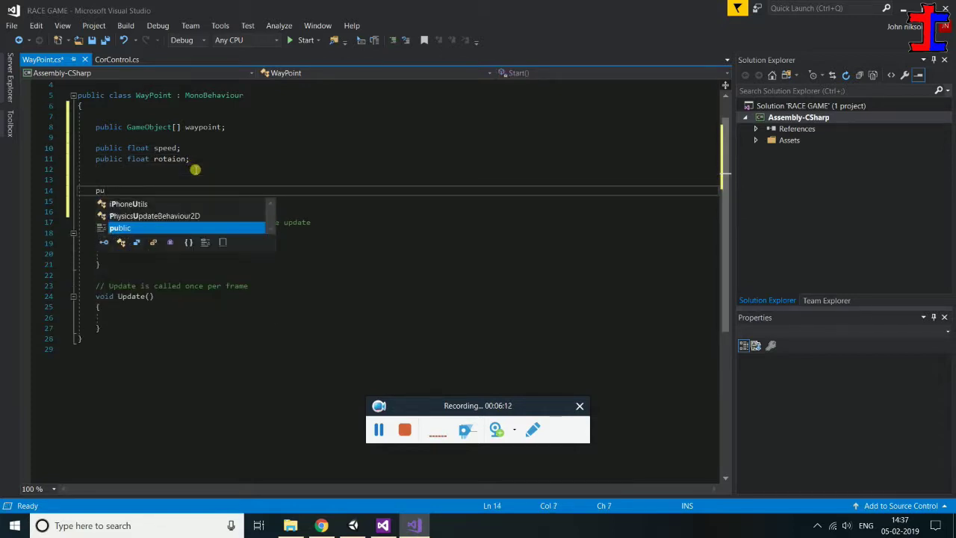
{"action": "type", "text": "blic int Currentwa"}
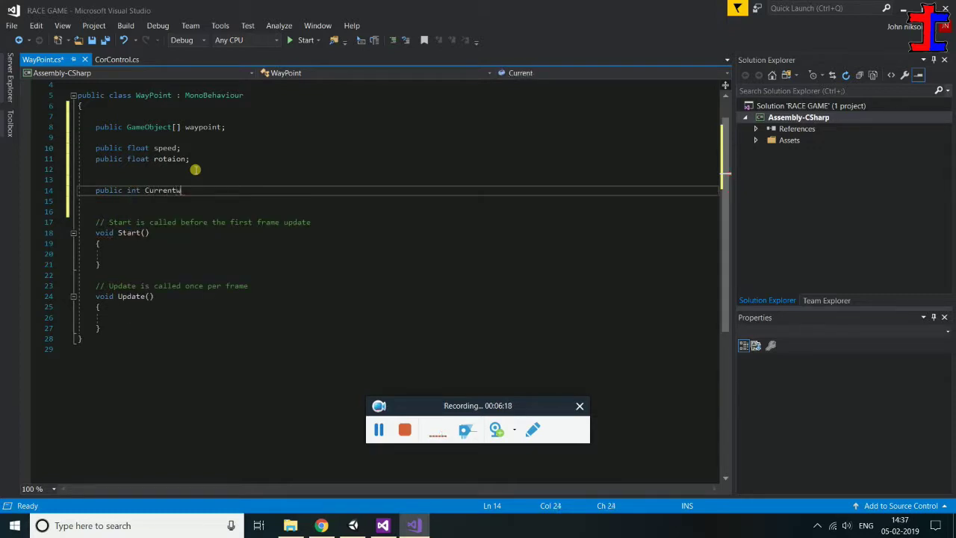
{"action": "type", "text": "ypont;"}
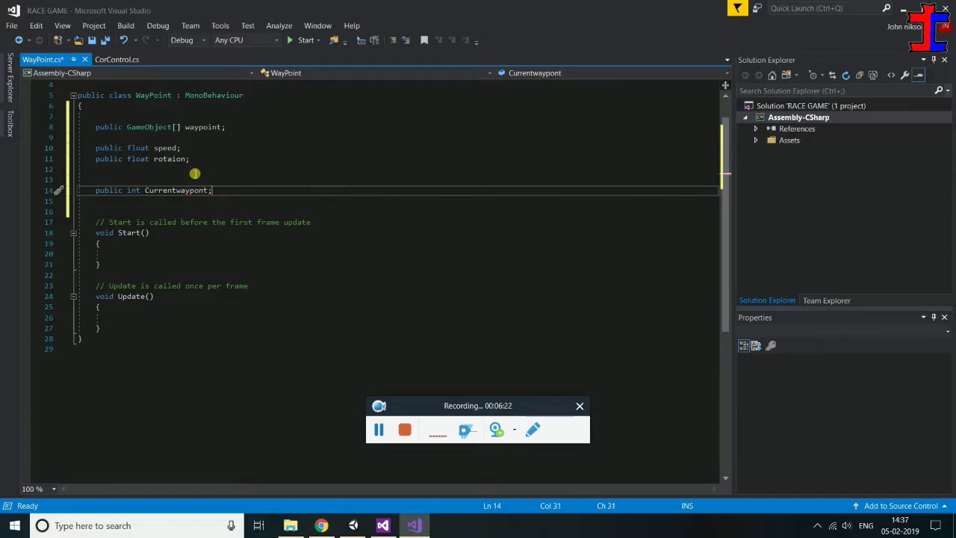
{"action": "key", "text": "Return"}
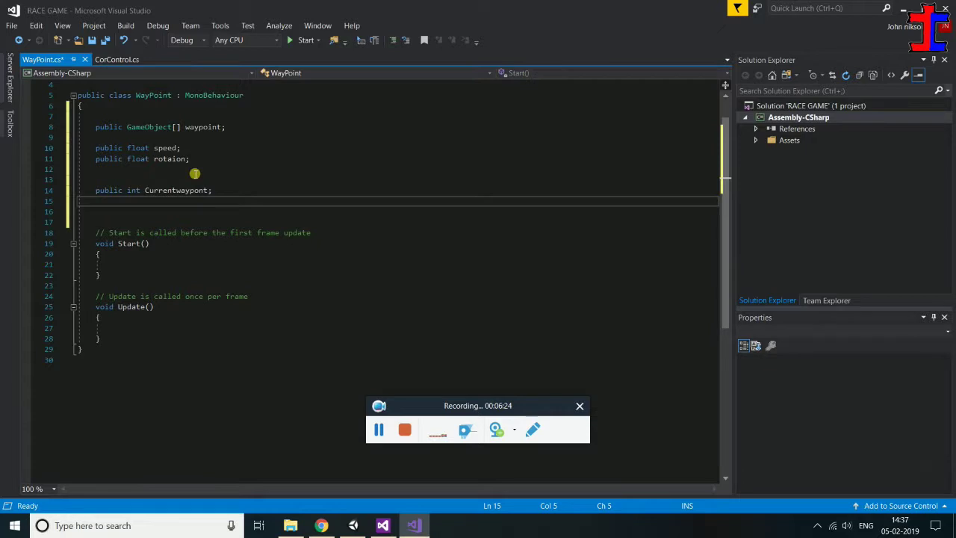
{"action": "key", "text": "Return"}
{"action": "type", "text": "public "}
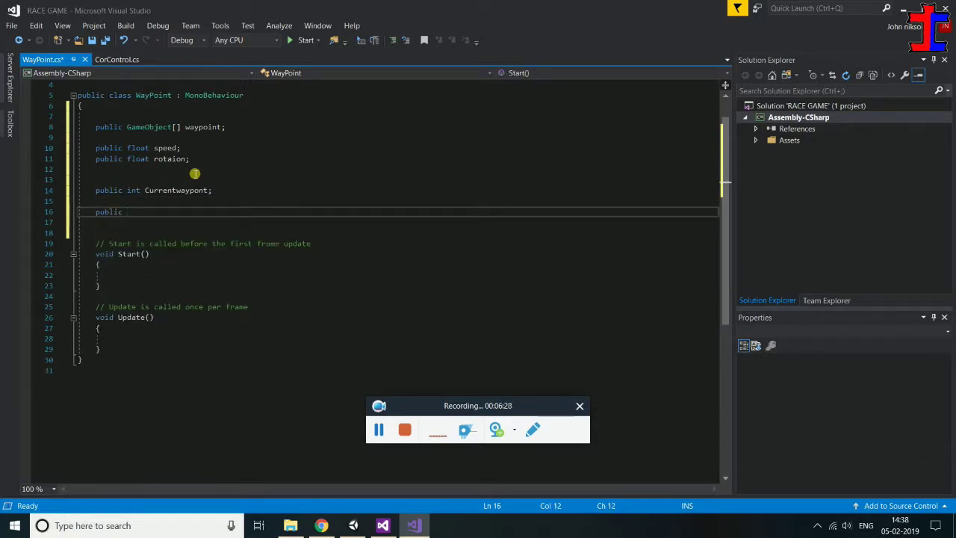
{"action": "type", "text": "int "}
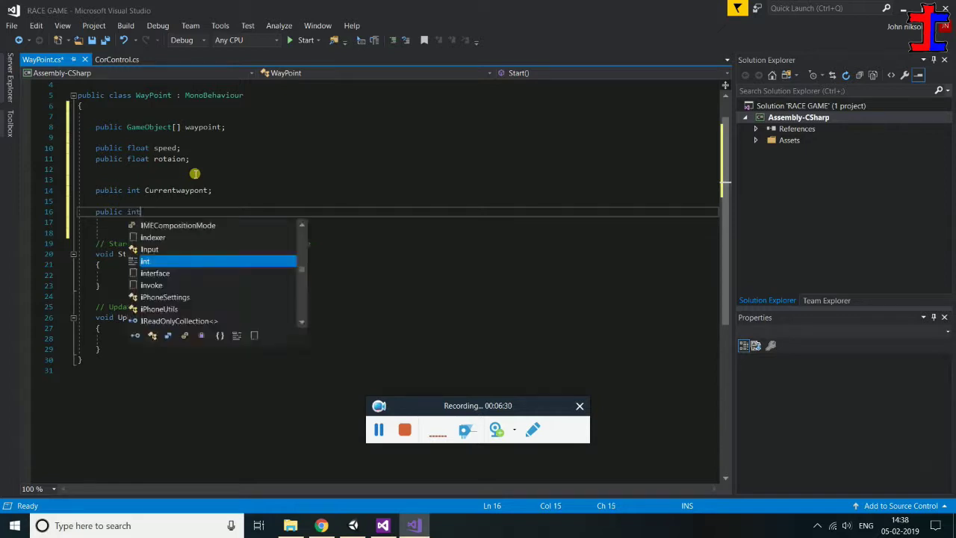
{"action": "type", "text": "totalWay"}
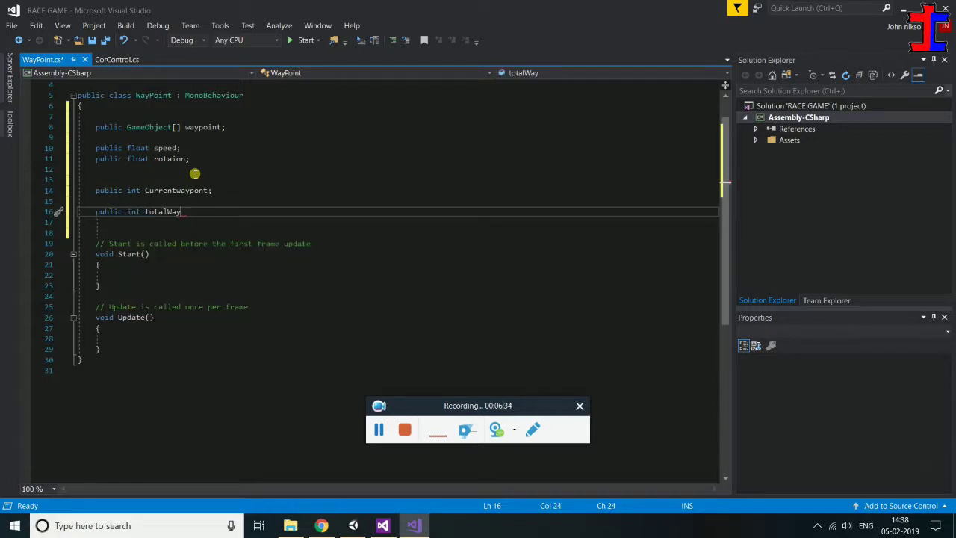
{"action": "type", "text": "point;"}
{"action": "key", "text": "ctrl+s"}
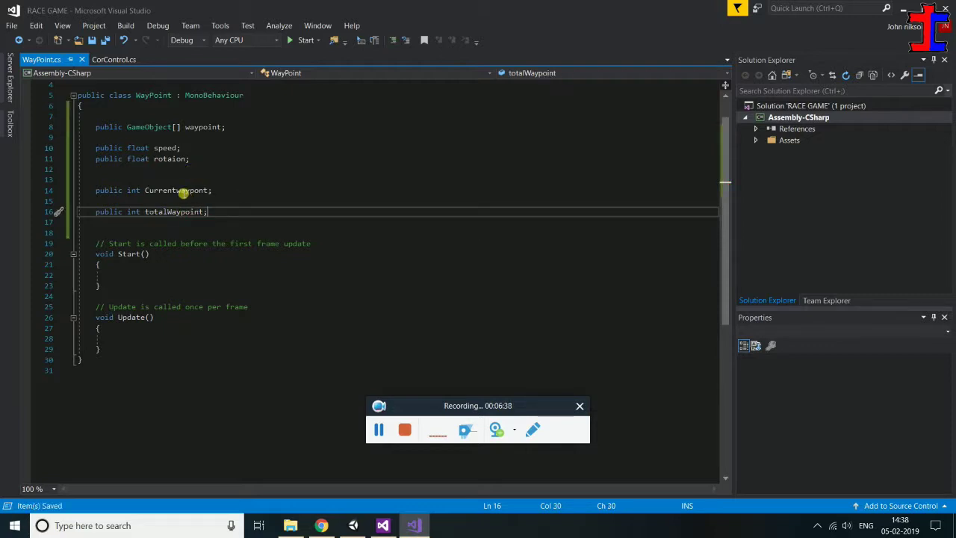
{"action": "left_click_drag", "start_coordinate": [144, 168], "coordinate": [97, 128]}
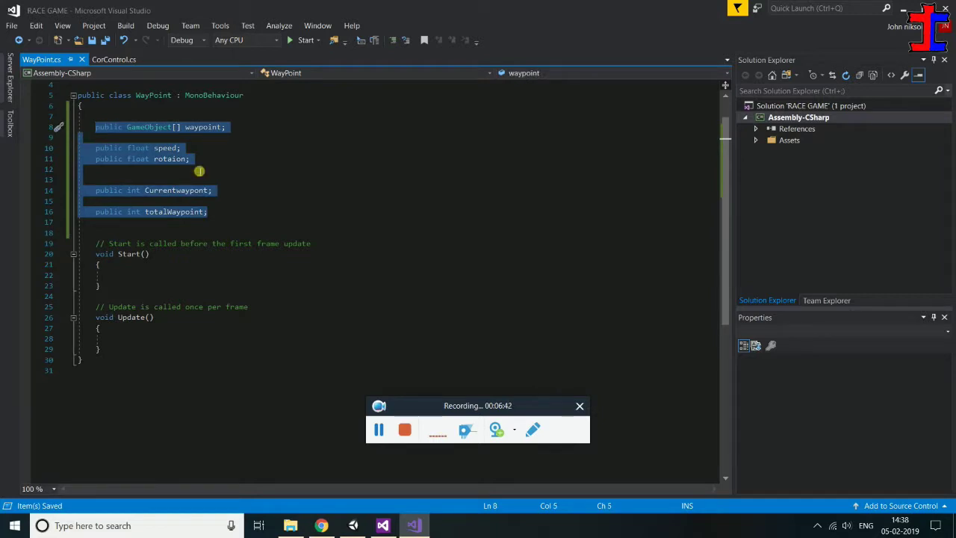
In Start(), set totalWaypoint = waypoint.Length; and save
{"action": "left_click", "coordinate": [146, 269]}
{"action": "key", "text": "Return"}
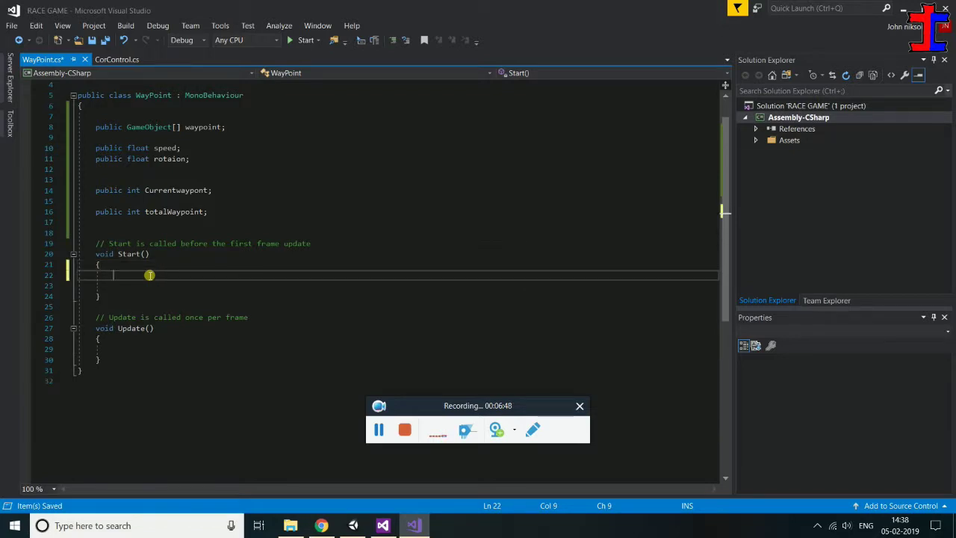
{"action": "type", "text": "t"}
{"action": "type", "text": "o"}
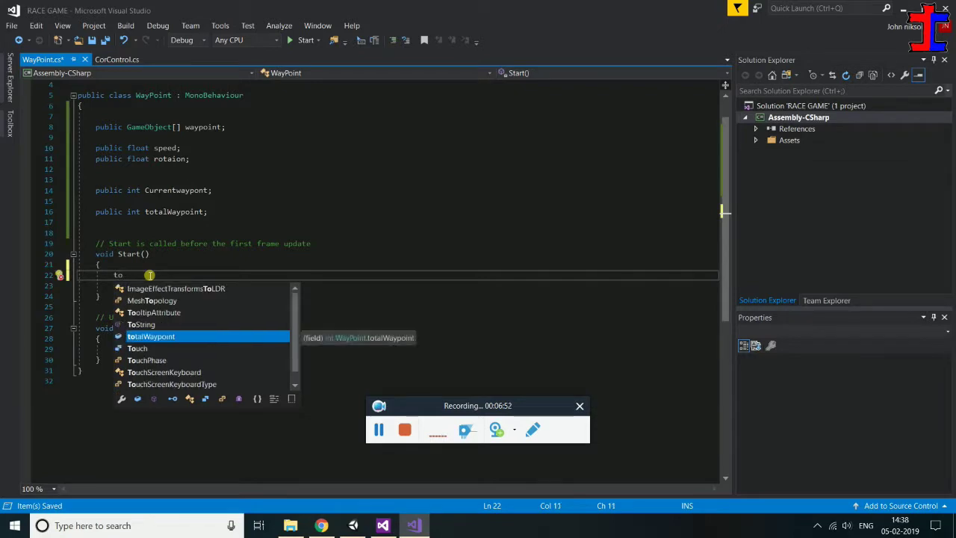
{"action": "type", "text": " = "}
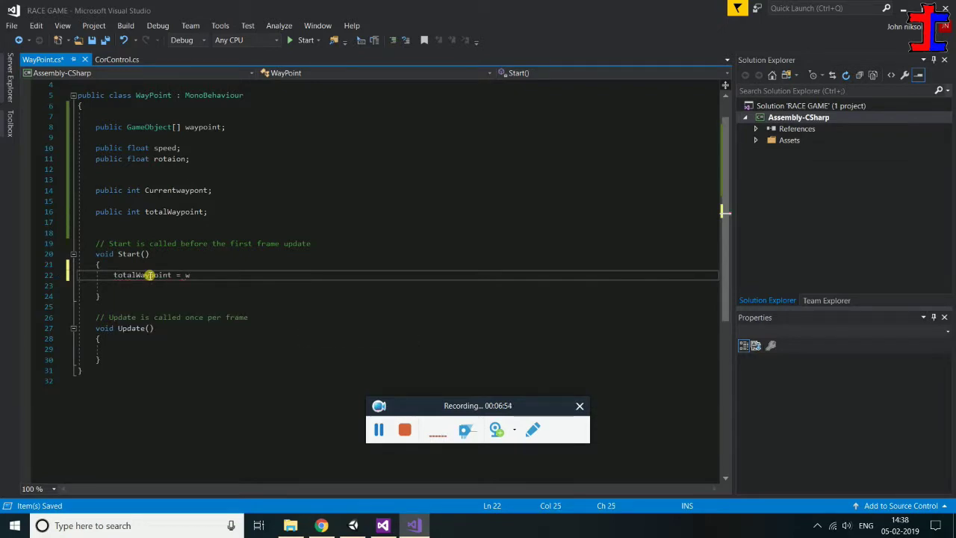
{"action": "type", "text": "waypoint."}
{"action": "type", "text": "Le"}
{"action": "key", "text": "Tab"}
{"action": "type", "text": ";"}
{"action": "key", "text": "ctrl+s"}
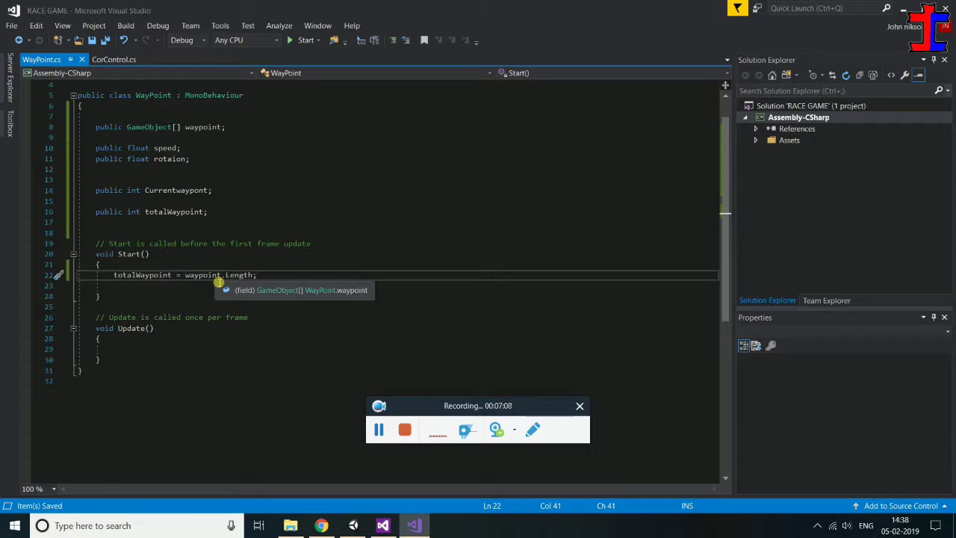
Add 'Currentwaypont = 0;' below the totalWaypoint assignment in Start()
{"action": "left_click", "coordinate": [206, 289]}
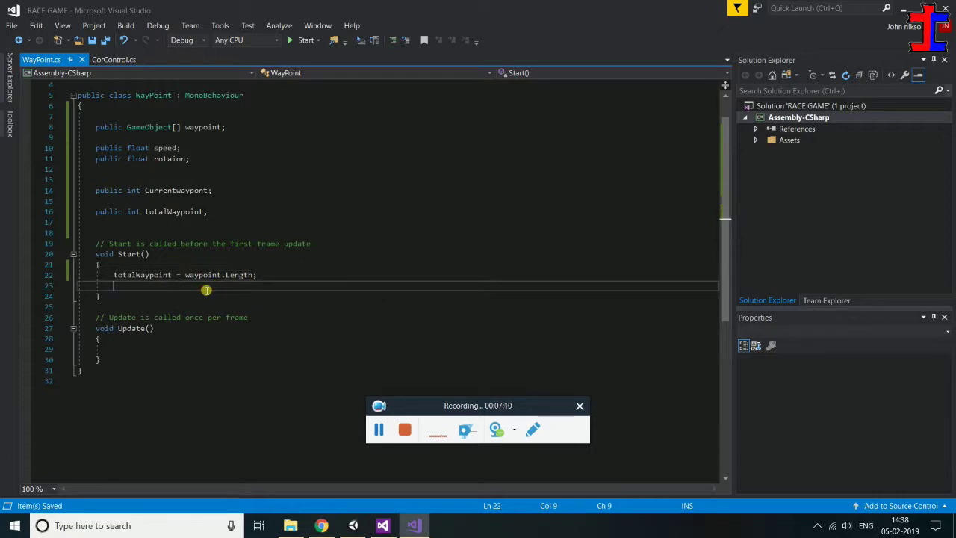
{"action": "type", "text": "curr"}
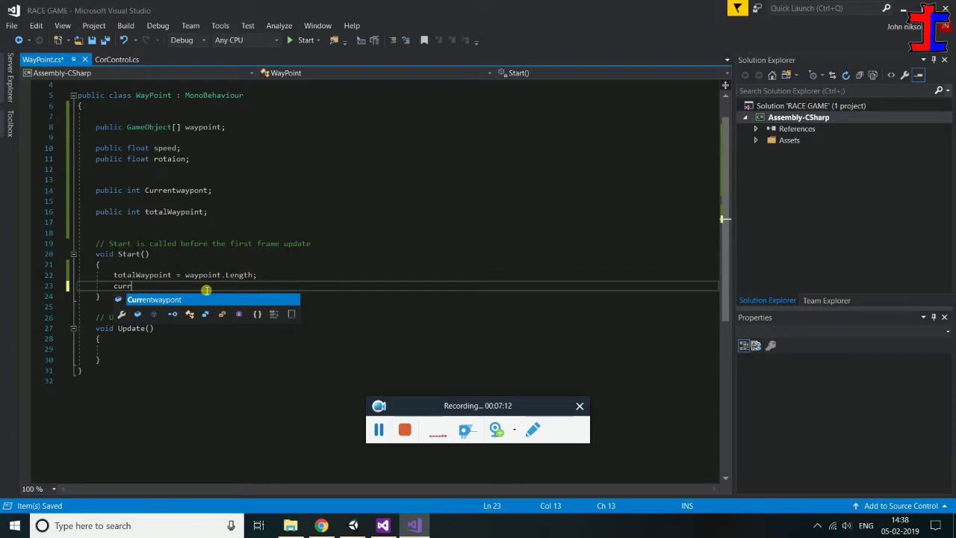
{"action": "type", "text": " = 0;"}
{"action": "scroll", "coordinate": [205, 290], "scroll_direction": "down", "scroll_amount": 2}
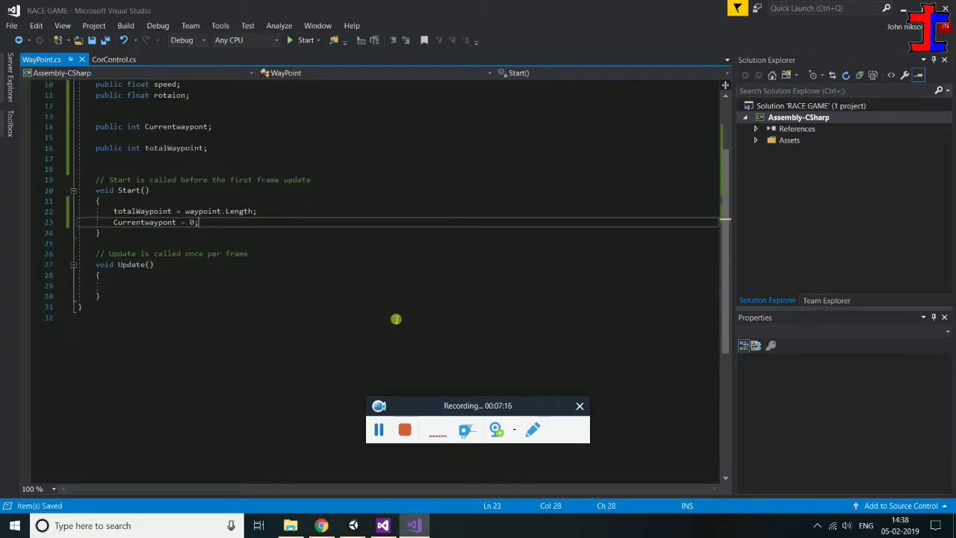
{"action": "mouse_move", "coordinate": [520, 408]}
{"action": "left_mouse_down"}
{"action": "mouse_move", "coordinate": [899, 472]}
{"action": "mouse_move", "coordinate": [882, 495]}
{"action": "left_mouse_up"}
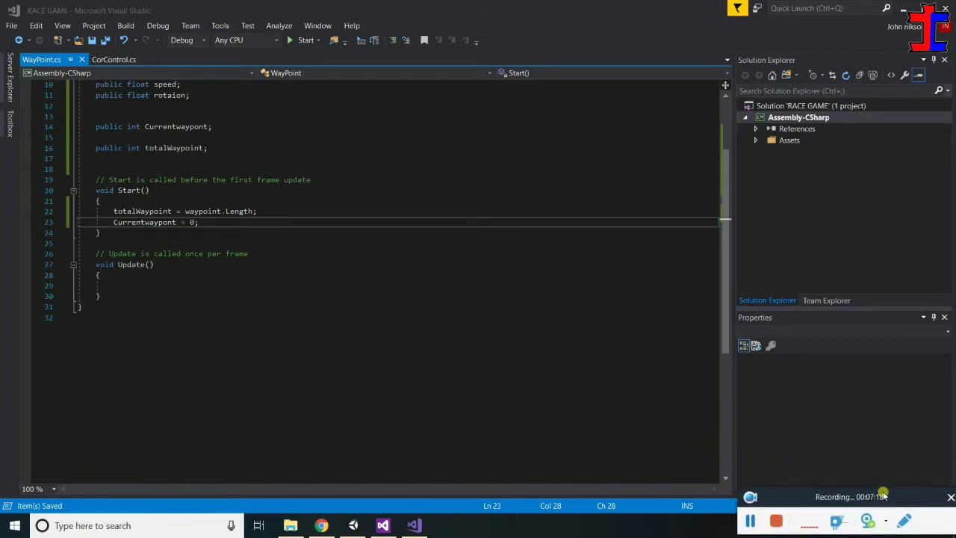
{"action": "scroll", "coordinate": [407, 312], "scroll_direction": "down", "scroll_amount": 1}
{"action": "scroll", "coordinate": [406, 312], "scroll_direction": "down", "scroll_amount": 1}
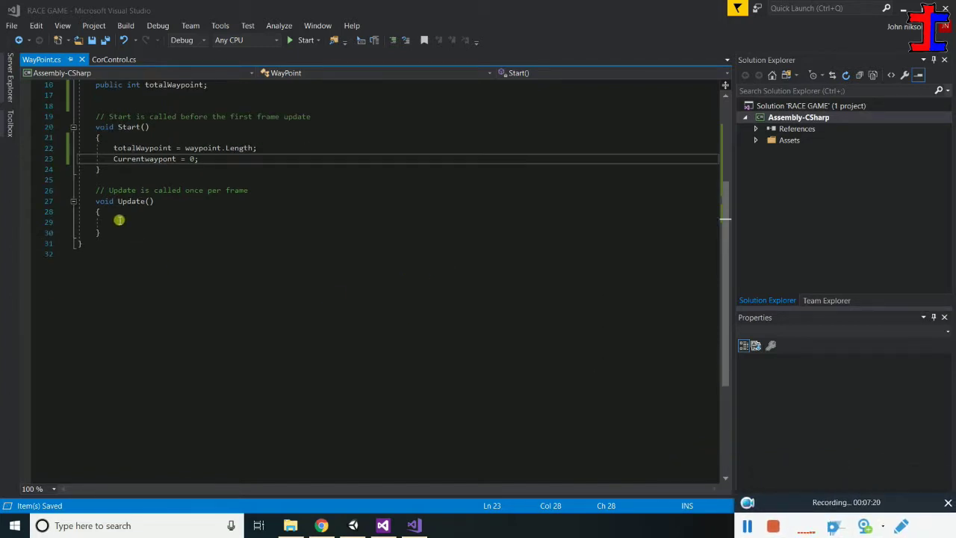
Put 'if (waypoint.Length == 0) return;' as the first line of Update()
{"action": "left_click", "coordinate": [119, 216]}
{"action": "key", "text": "Return"}
{"action": "key", "text": "Return"}
{"action": "key", "text": "Return"}
{"action": "key", "text": "Return"}
{"action": "key", "text": "Return"}
{"action": "key", "text": "Return"}
{"action": "key", "text": "Return"}
{"action": "key", "text": "Return"}
{"action": "key", "text": "Return"}
{"action": "key", "text": "Return"}
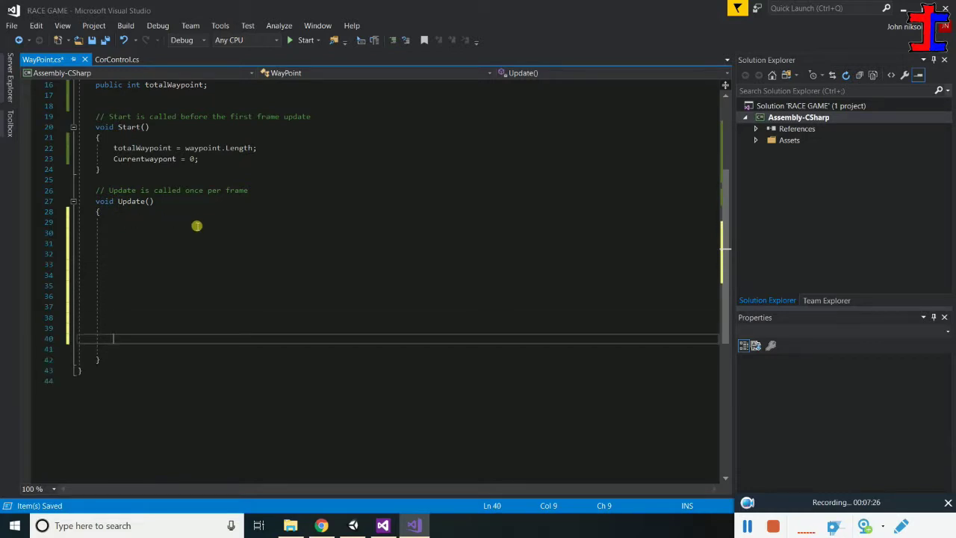
{"action": "left_click", "coordinate": [118, 227]}
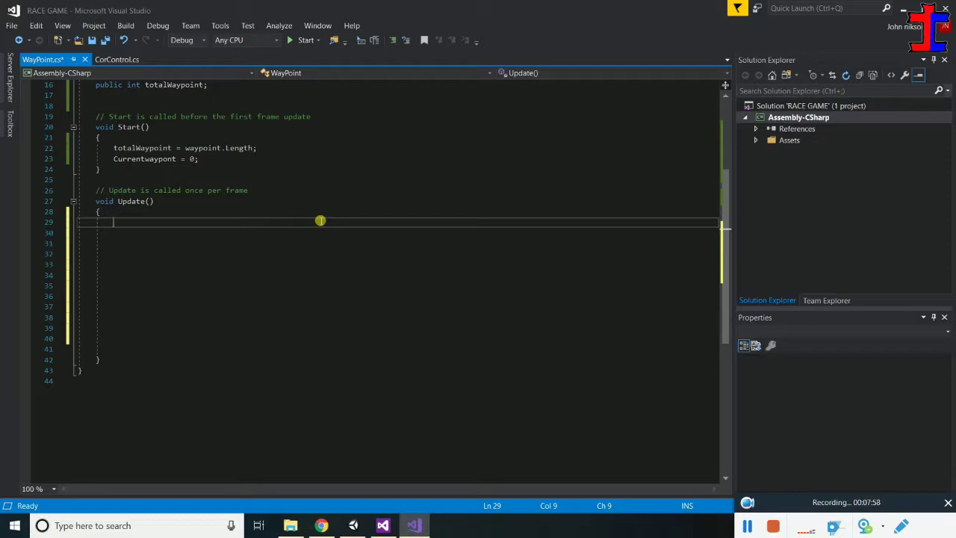
{"action": "type", "text": "if"}
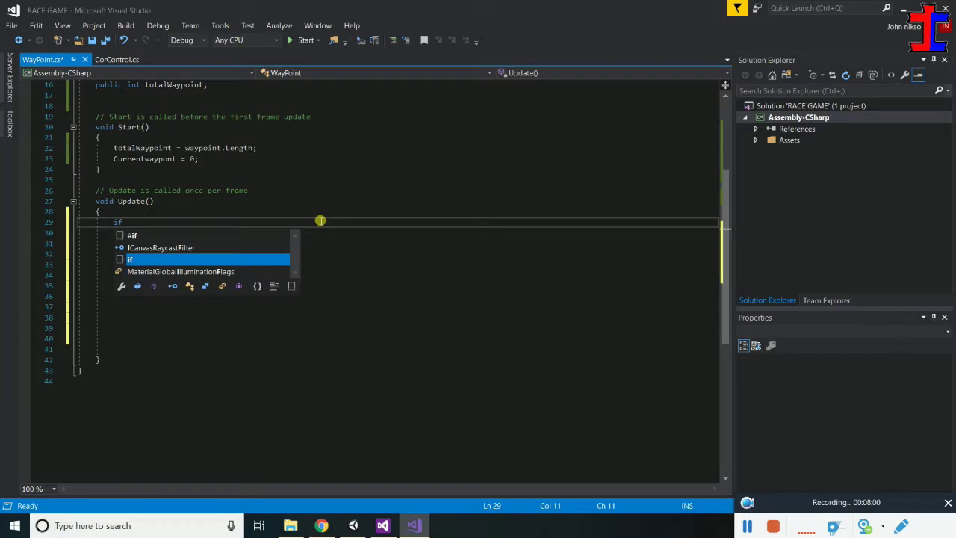
{"action": "type", "text": "()"}
{"action": "key", "text": "Left"}
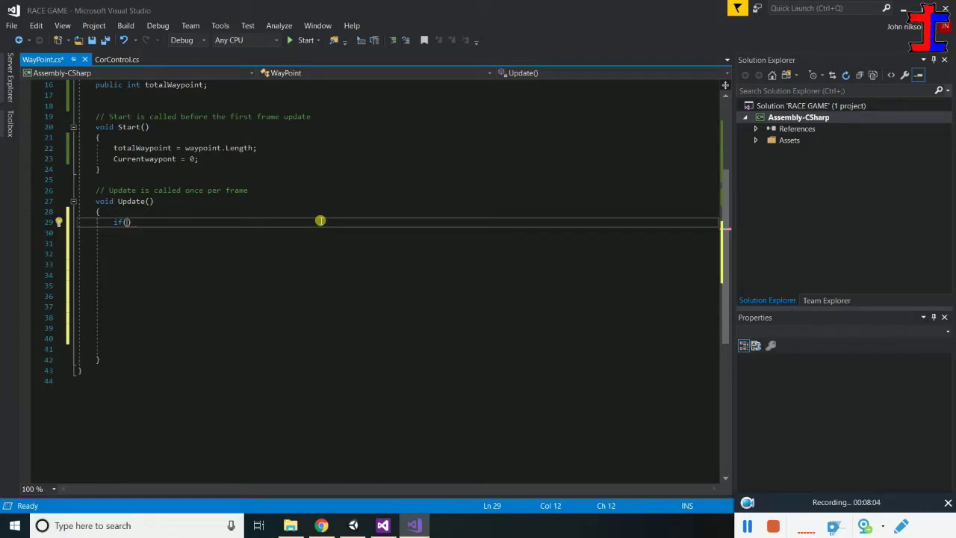
{"action": "type", "text": "wap"}
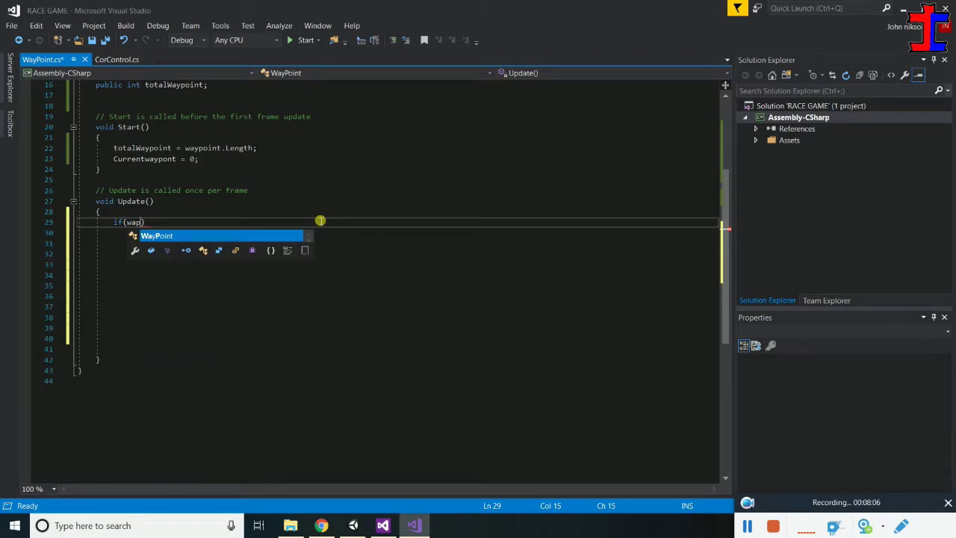
{"action": "key", "text": "BackSpace"}
{"action": "type", "text": "y"}
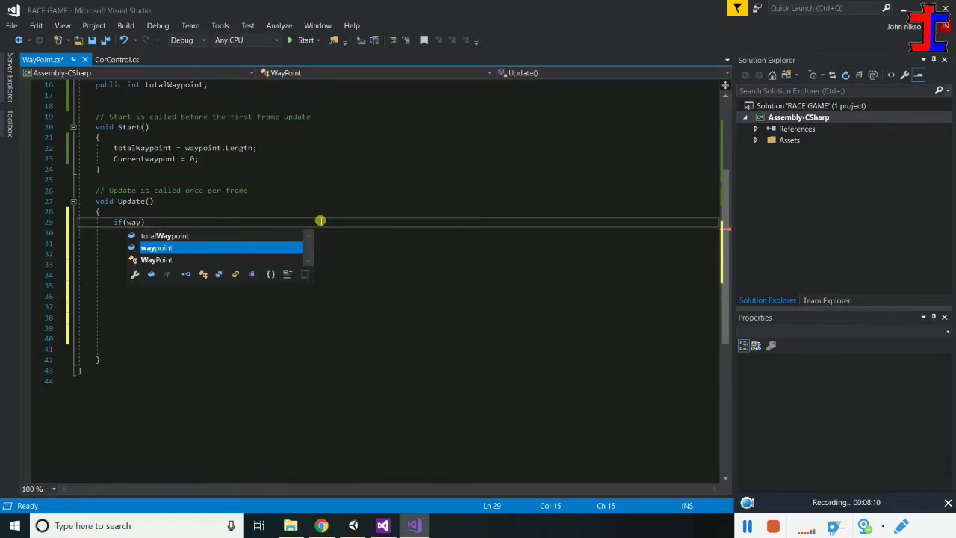
{"action": "key", "text": "Tab"}
{"action": "type", "text": ".len "}
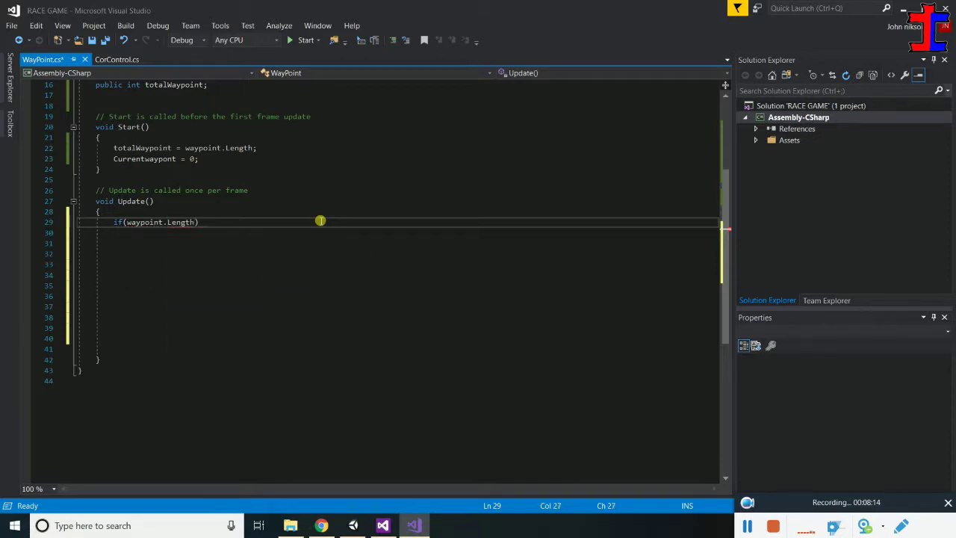
{"action": "type", "text": " == "}
{"action": "type", "text": "0)"}
{"action": "type", "text": " re"}
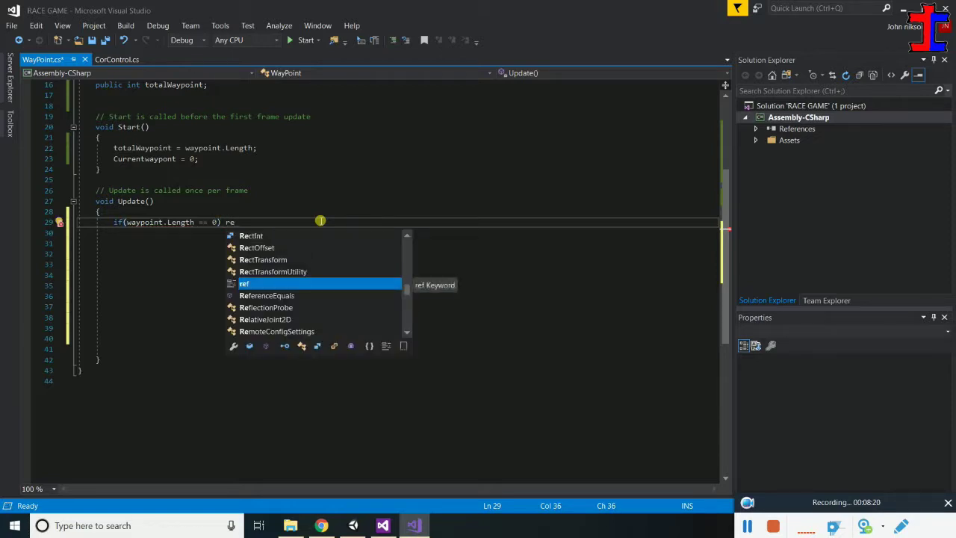
{"action": "type", "text": "turn"}
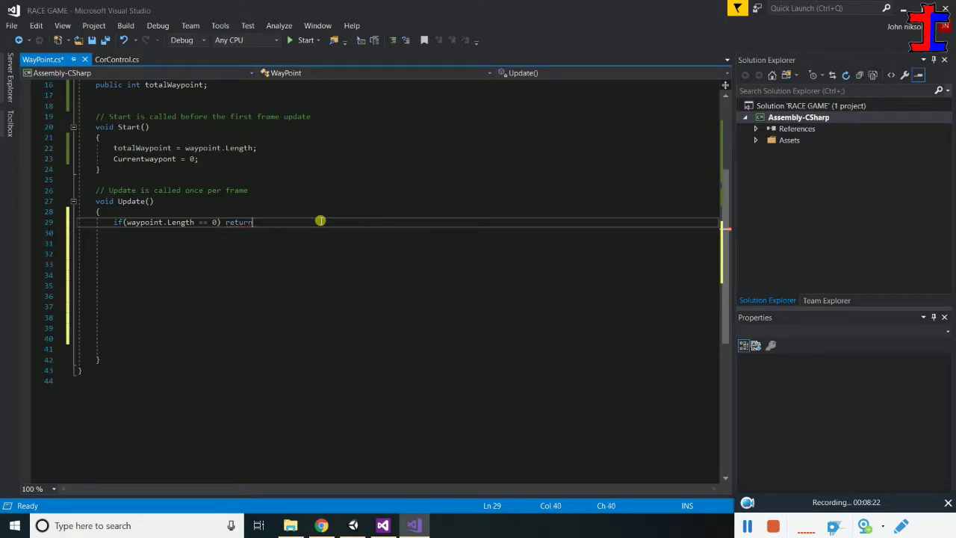
{"action": "type", "text": ";"}
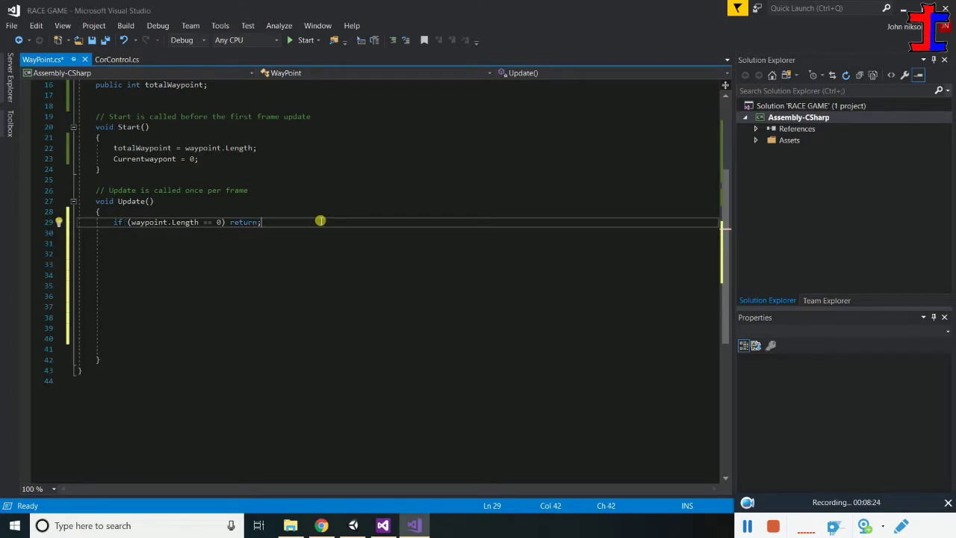
{"action": "key", "text": "Return"}
{"action": "key", "text": "Return"}
{"action": "key", "text": "Return"}
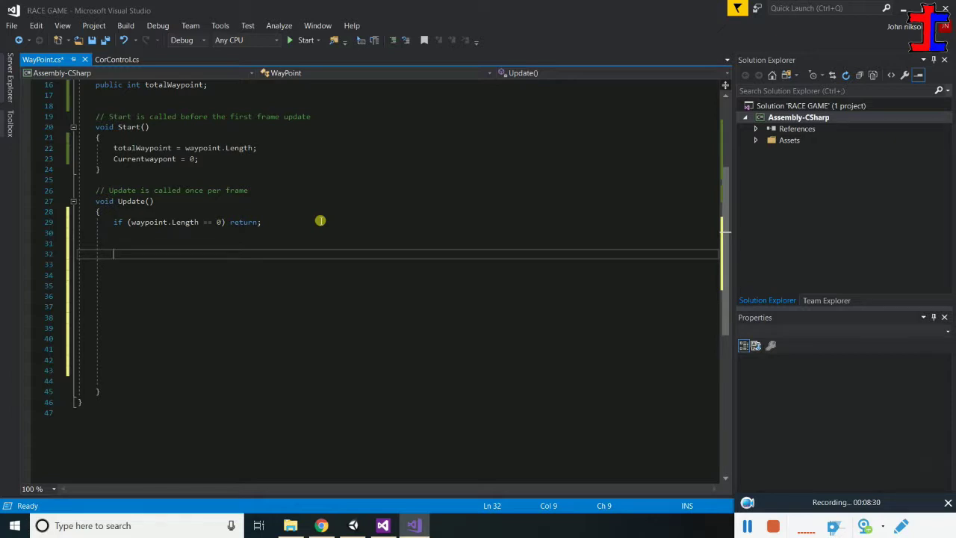
On line 32, type Vector3 lookpath = new Vector3(waypoint[Currentwaypont], using IntelliSense completions
{"action": "type", "text": "ve"}
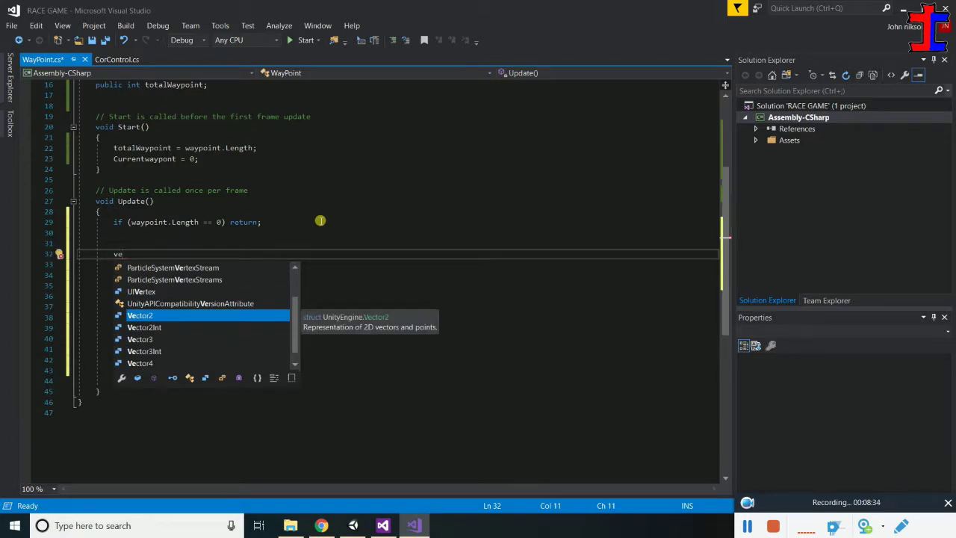
{"action": "key", "text": "Down"}
{"action": "key", "text": "Down"}
{"action": "key", "text": "space"}
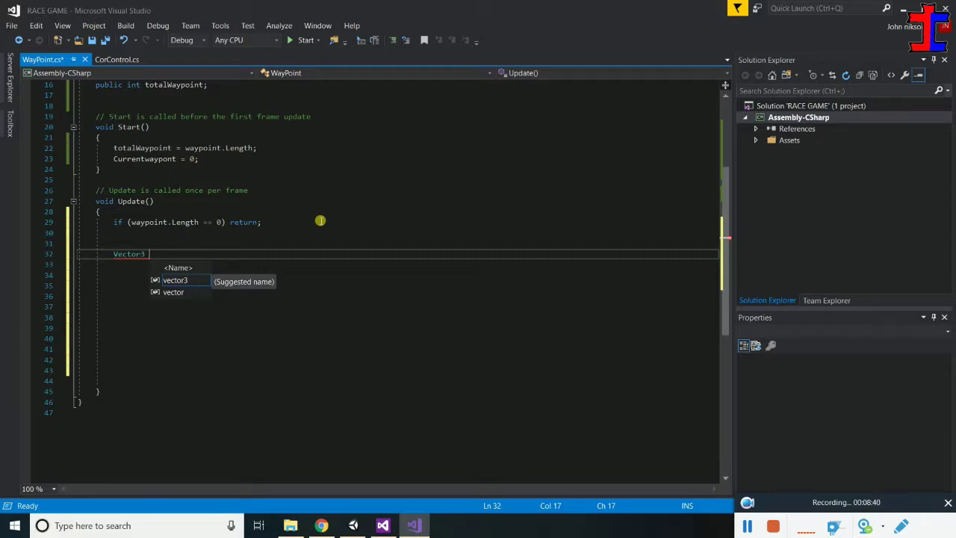
{"action": "type", "text": "look"}
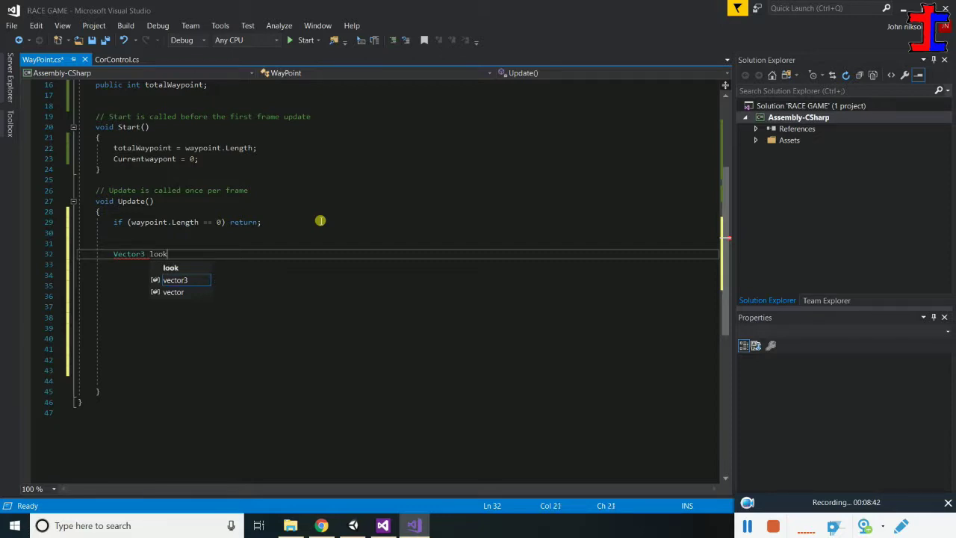
{"action": "type", "text": "path"}
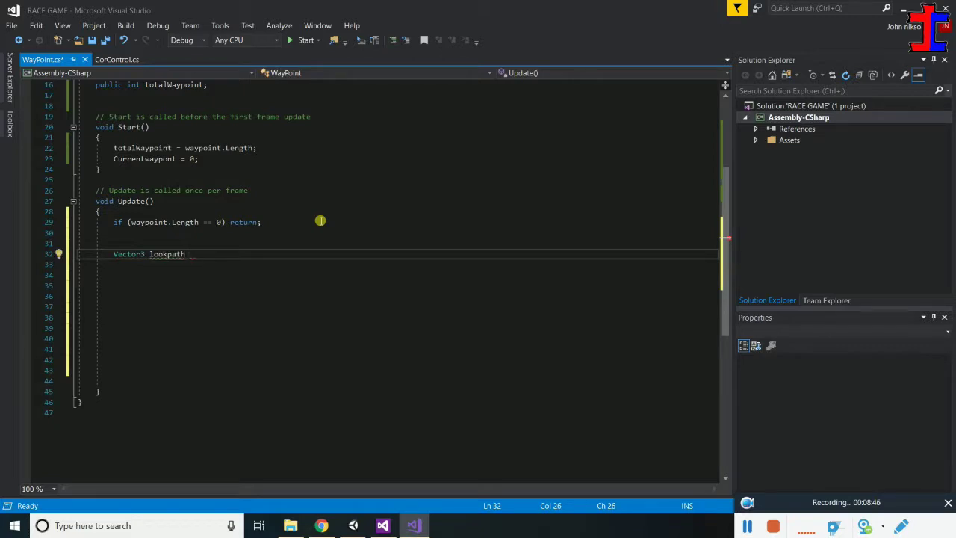
{"action": "type", "text": " ="}
{"action": "type", "text": "new "}
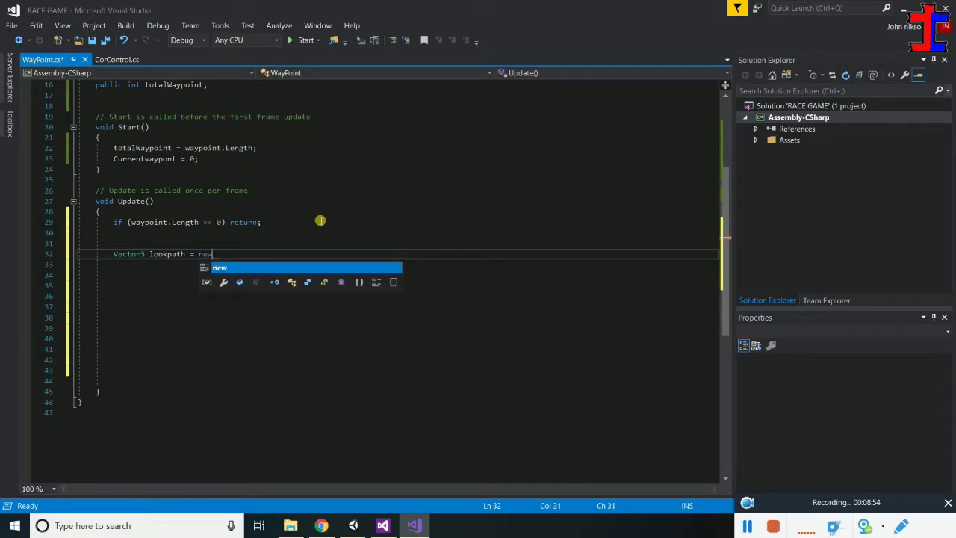
{"action": "type", "text": "vec("}
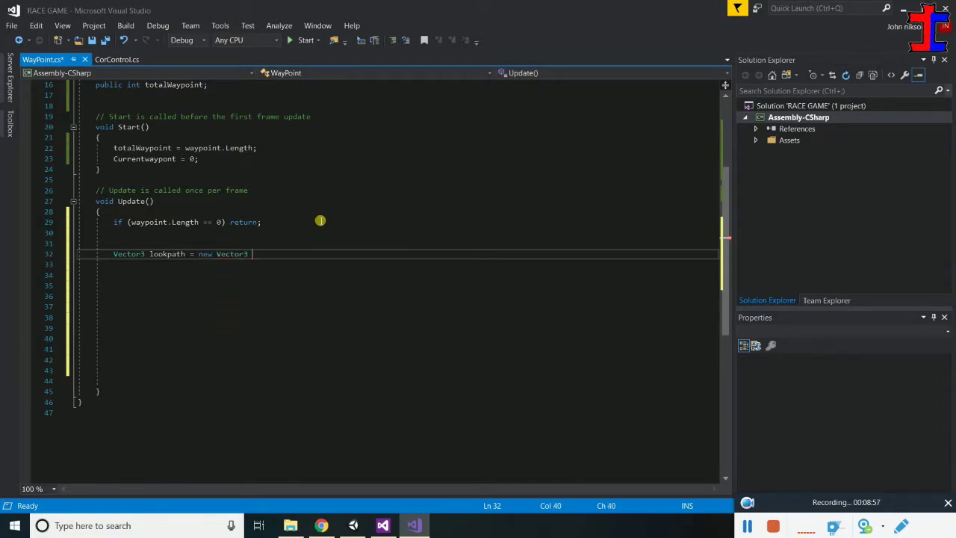
{"action": "type", "text": "("}
{"action": "type", "text": "wa"}
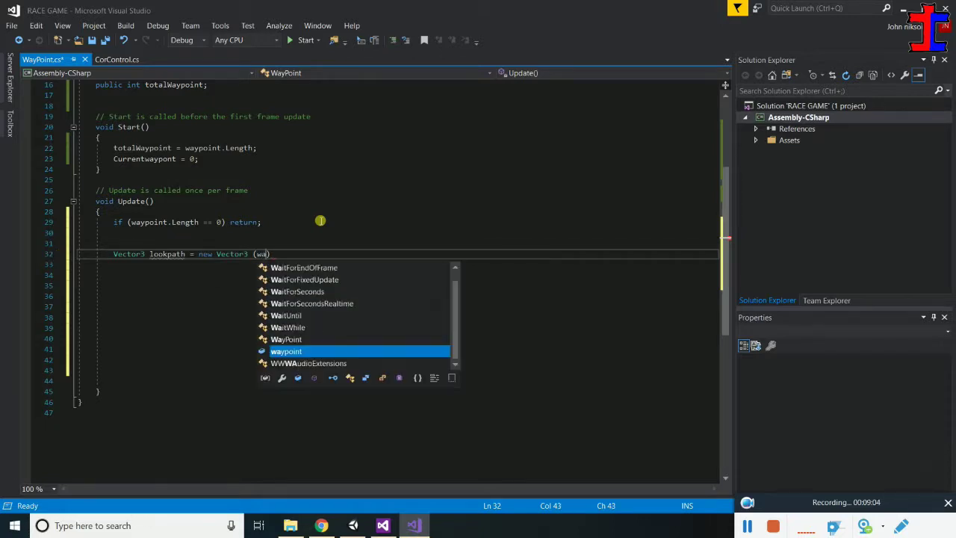
{"action": "type", "text": "."}
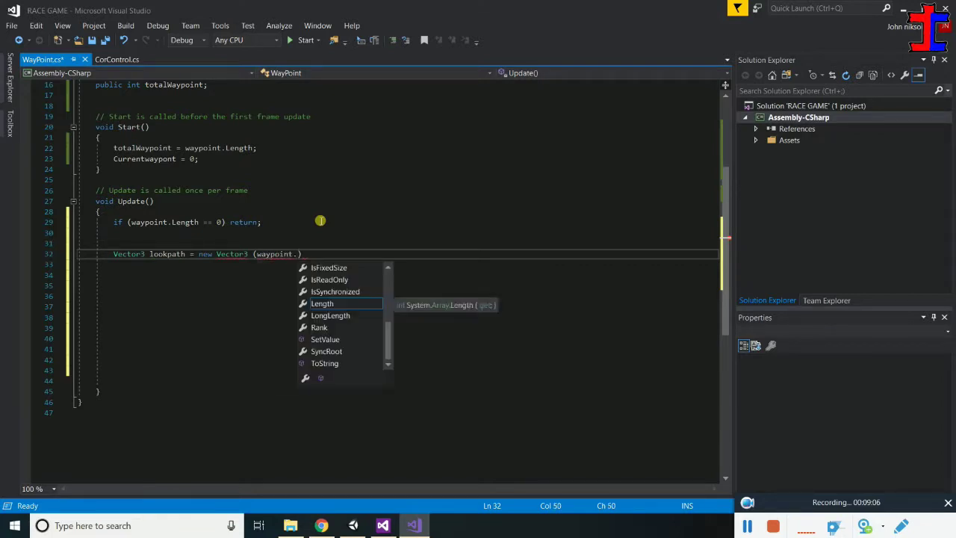
{"action": "key", "text": "BackSpace"}
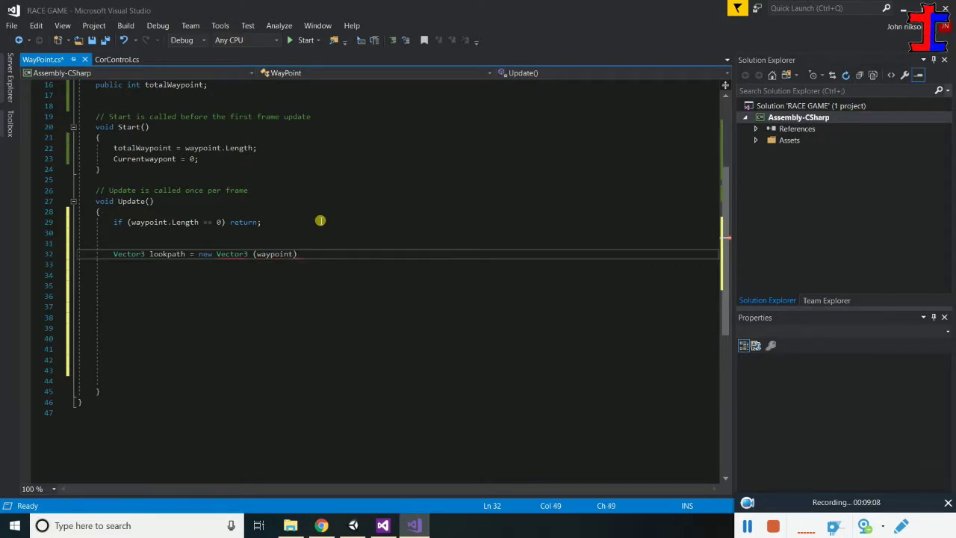
{"action": "type", "text": "["}
{"action": "type", "text": "c"}
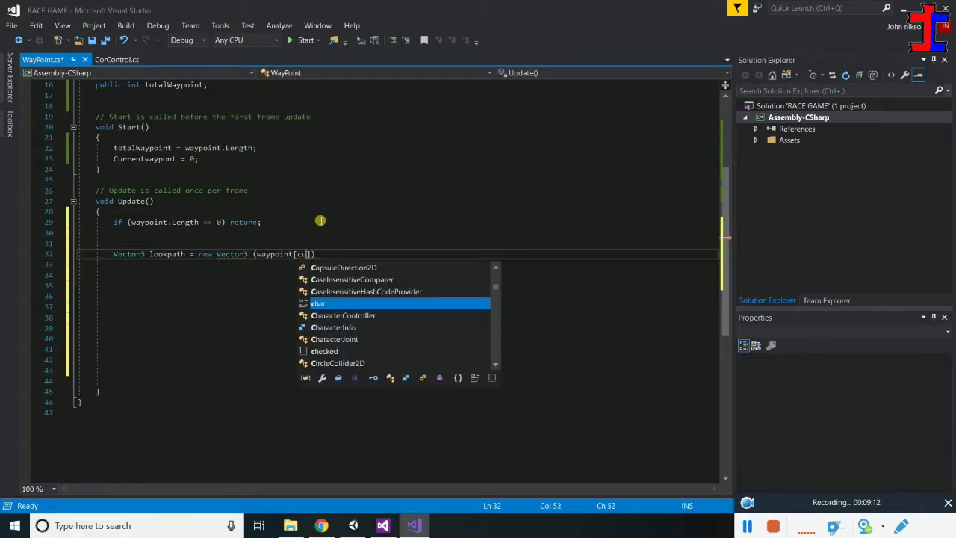
{"action": "type", "text": "ur"}
{"action": "key", "text": "Tab"}
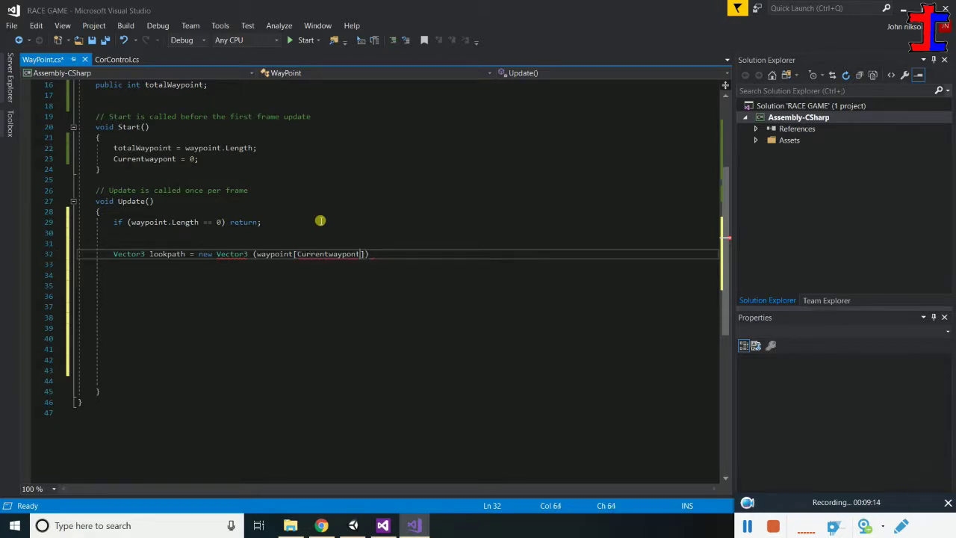
{"action": "type", "text": "],"}
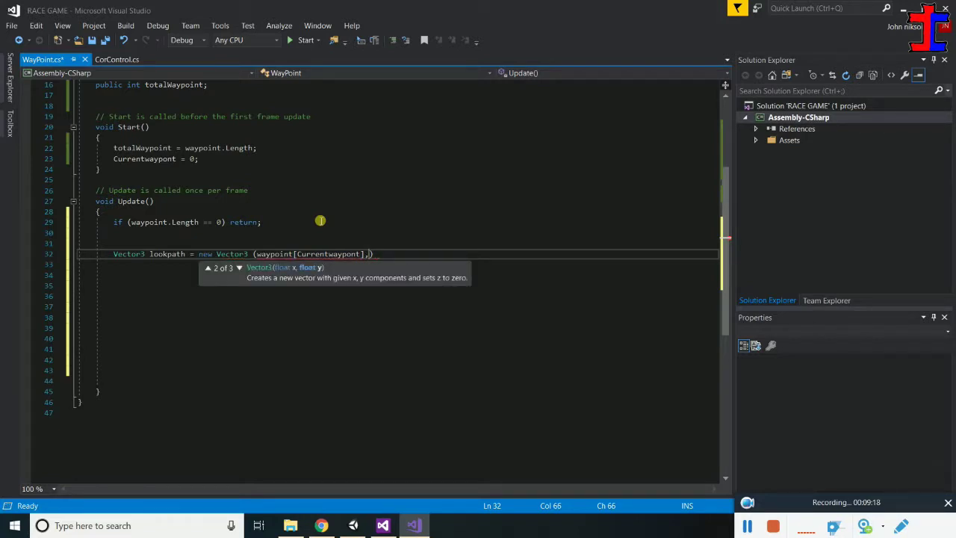
{"action": "type", "text": "po"}
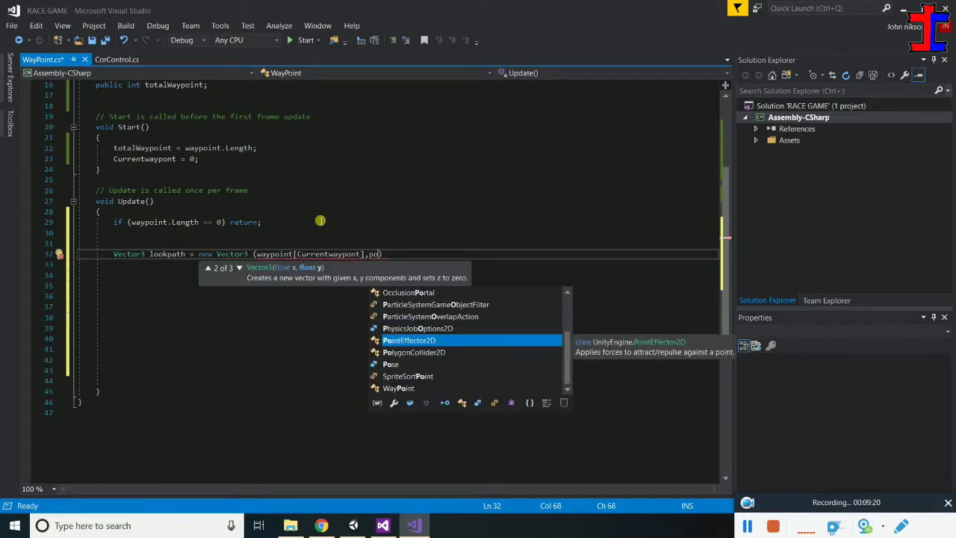
{"action": "type", "text": "s"}
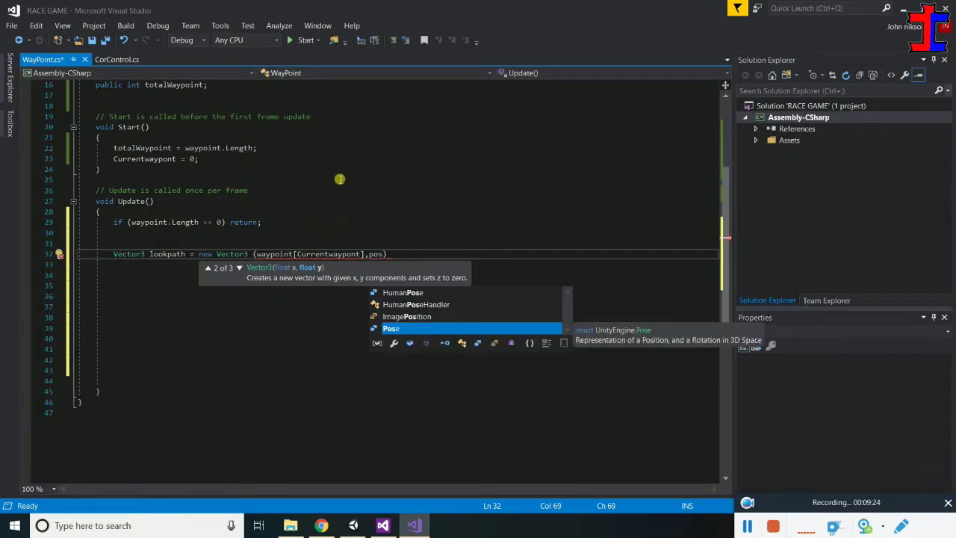
{"action": "key", "text": "BackSpace"}
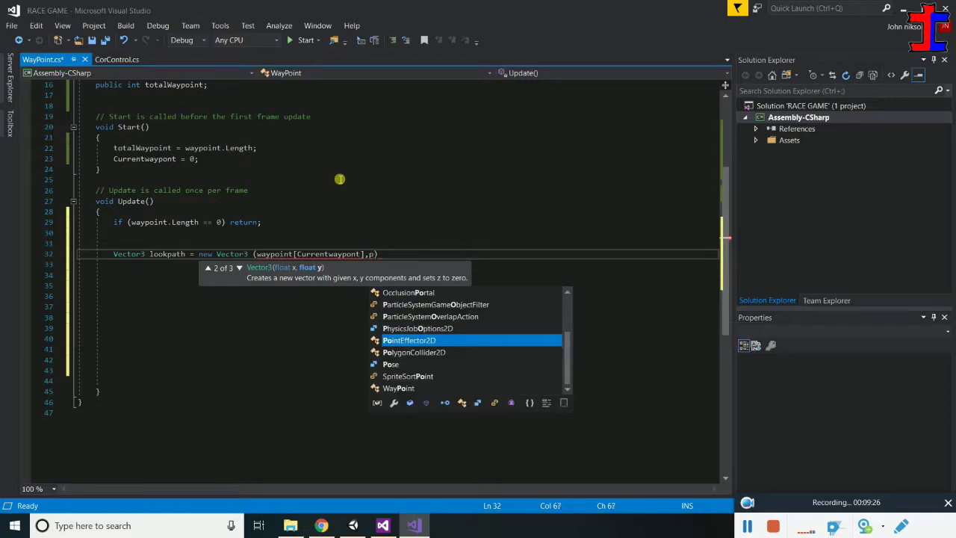
Add posstion.x as the second new Vector3 argument after waypoint[Currentwaypont]
{"action": "key", "text": "BackSpace"}
{"action": "key", "text": "BackSpace"}
{"action": "key", "text": "BackSpace"}
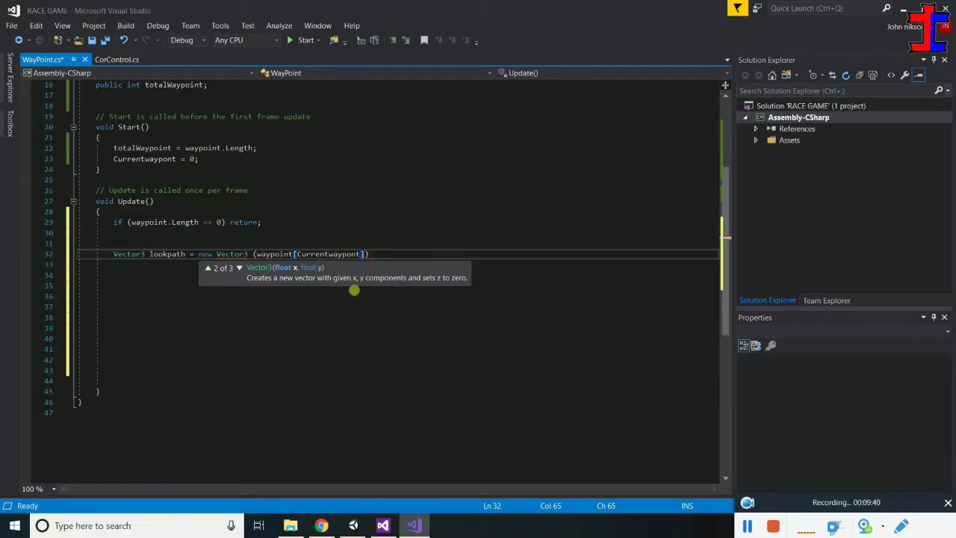
{"action": "type", "text": "."}
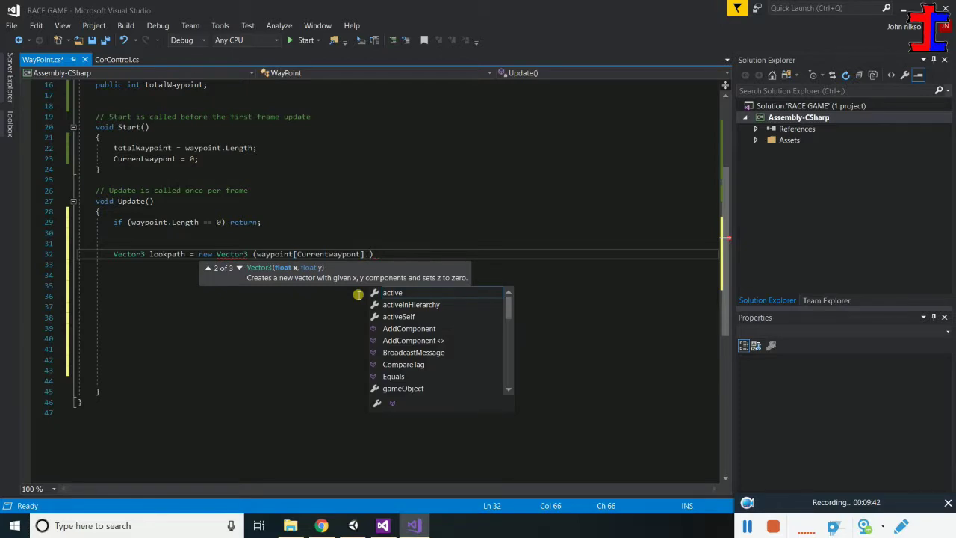
{"action": "type", "text": "po"}
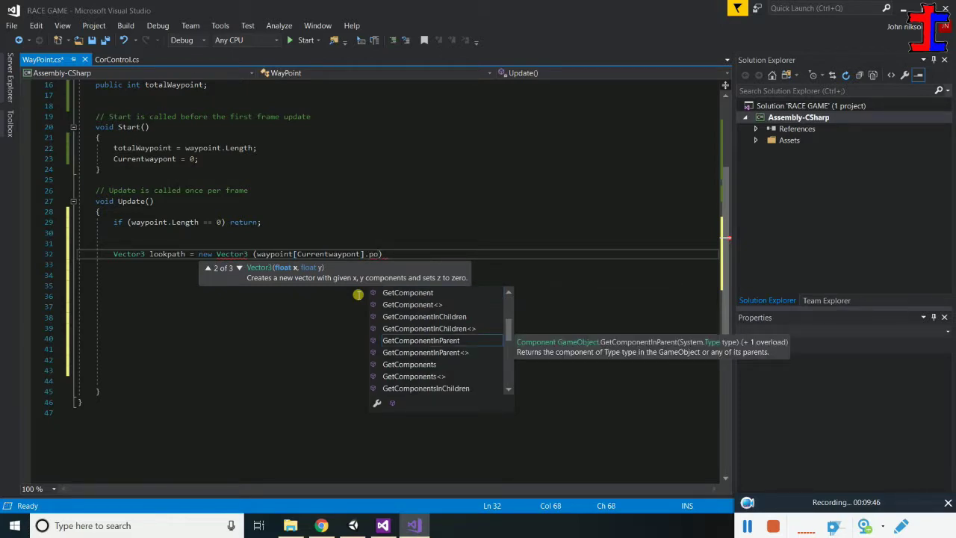
{"action": "key", "text": "BackSpace"}
{"action": "key", "text": "BackSpace"}
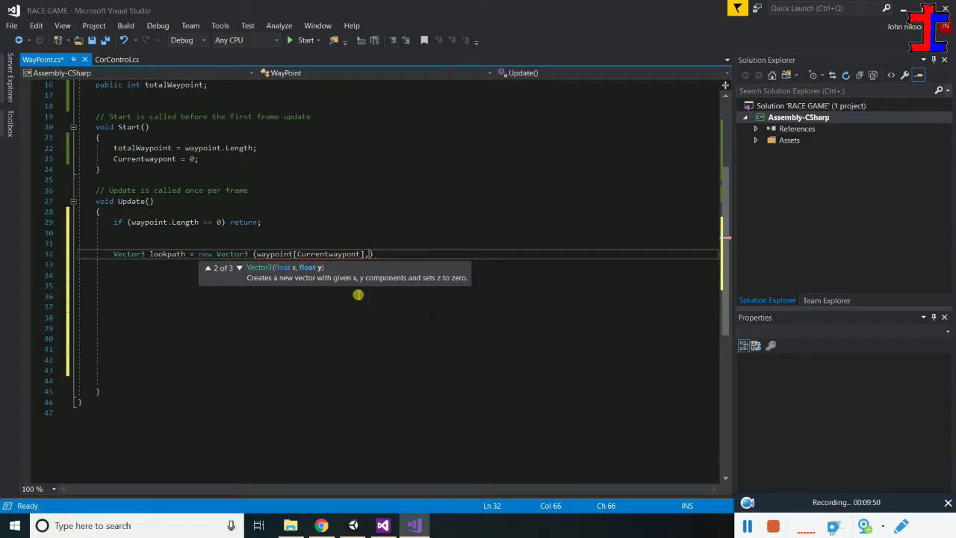
{"action": "type", "text": "p"}
{"action": "type", "text": "oss"}
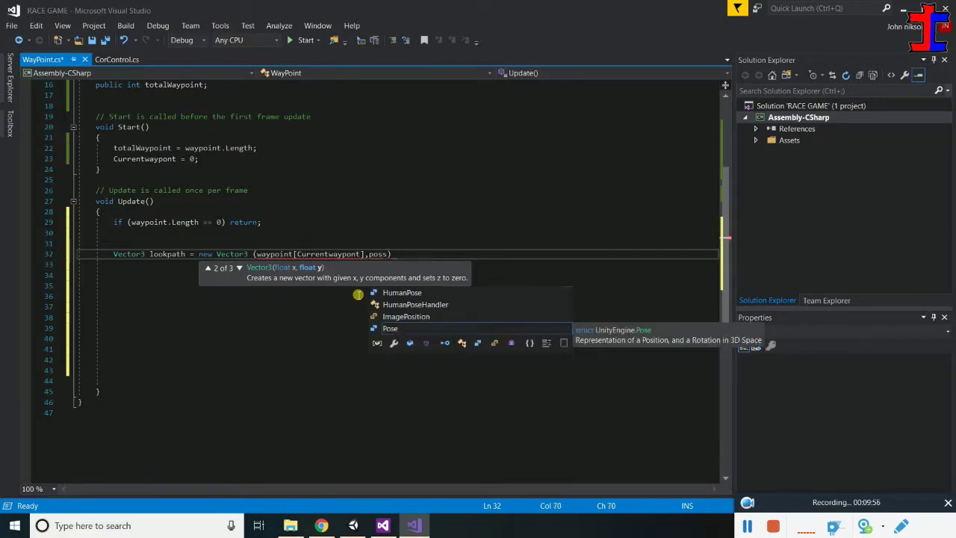
{"action": "type", "text": "tion"}
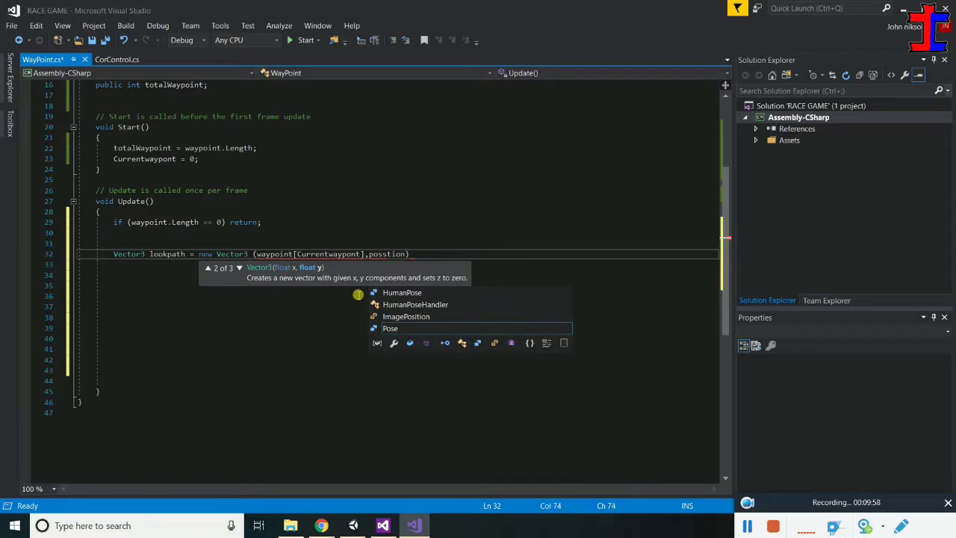
{"action": "type", "text": "."}
{"action": "type", "text": "x"}
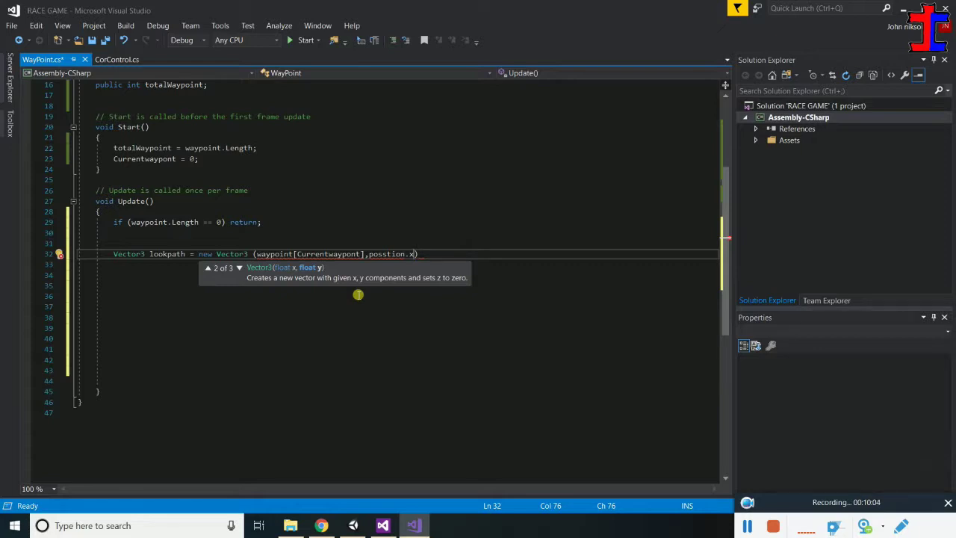
{"action": "left_click", "coordinate": [377, 341]}
{"action": "left_click", "coordinate": [369, 256]}
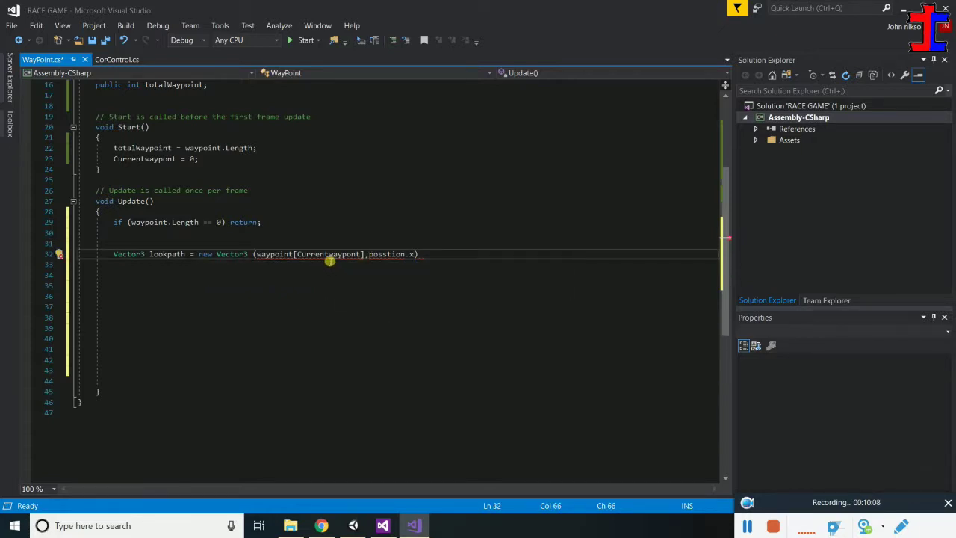
{"action": "mouse_move", "coordinate": [328, 259]}
{"action": "scroll", "coordinate": [314, 258], "scroll_direction": "up", "scroll_amount": 3}
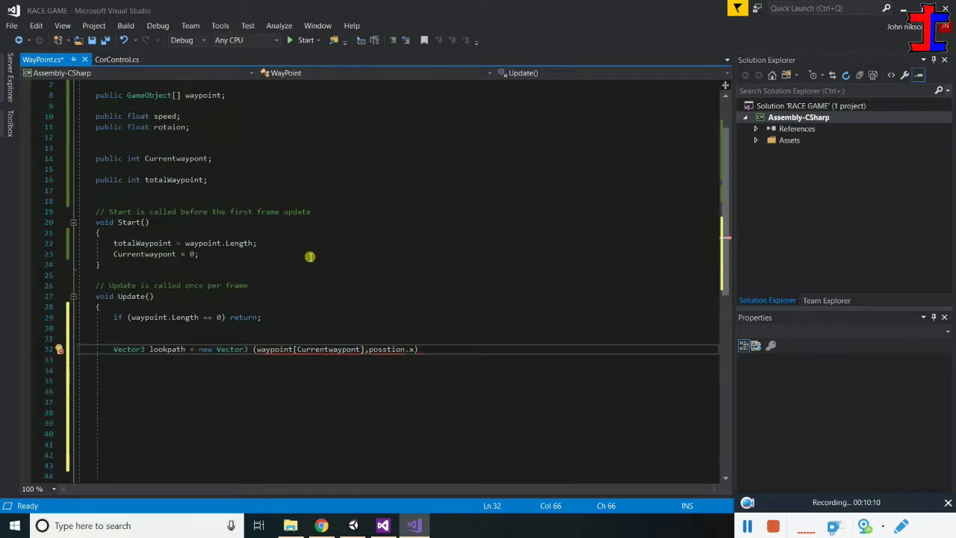
{"action": "mouse_move", "coordinate": [334, 356]}
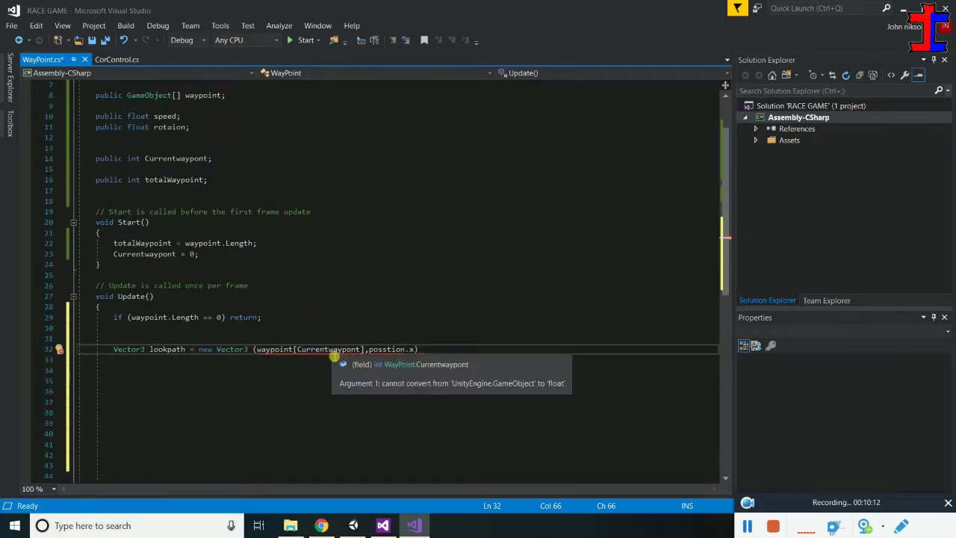
{"action": "scroll", "coordinate": [254, 251], "scroll_direction": "up", "scroll_amount": 1}
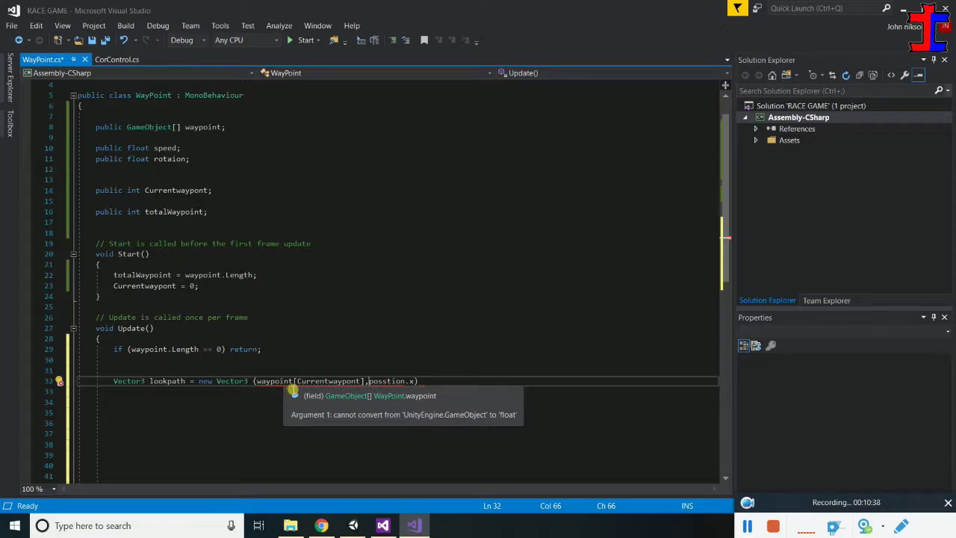
{"action": "left_click", "coordinate": [257, 382]}
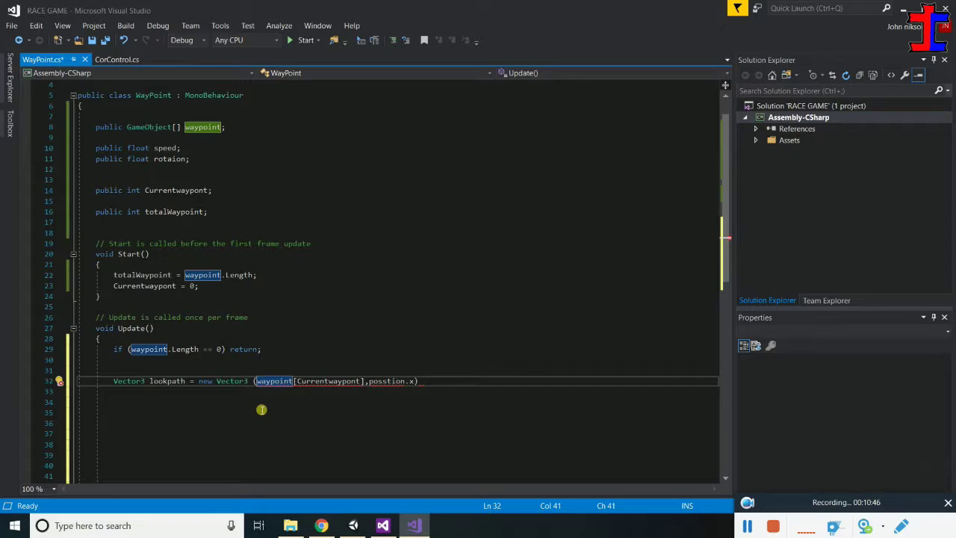
Try a gameObject reference and a retyped pos argument on line 32, then undo those edits
{"action": "type", "text": "gama"}
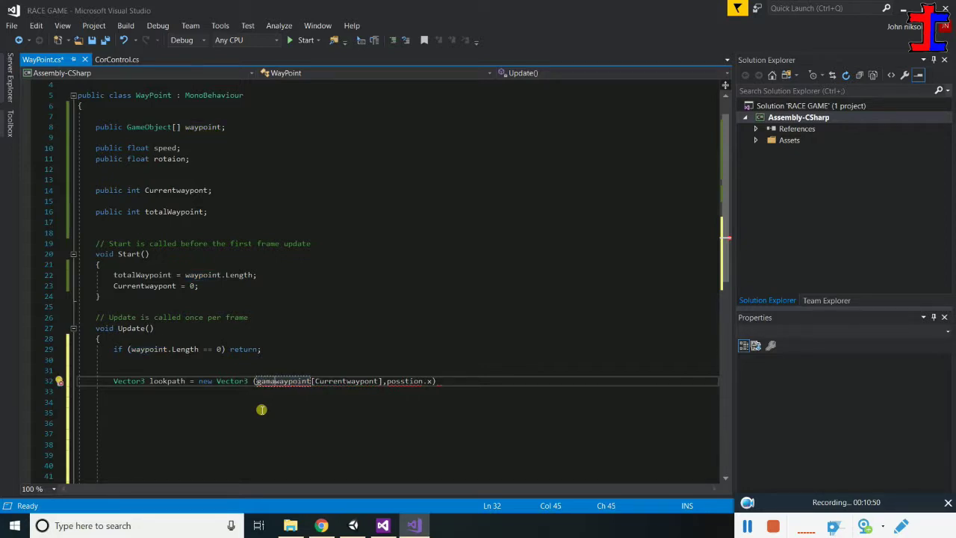
{"action": "key", "text": "BackSpace"}
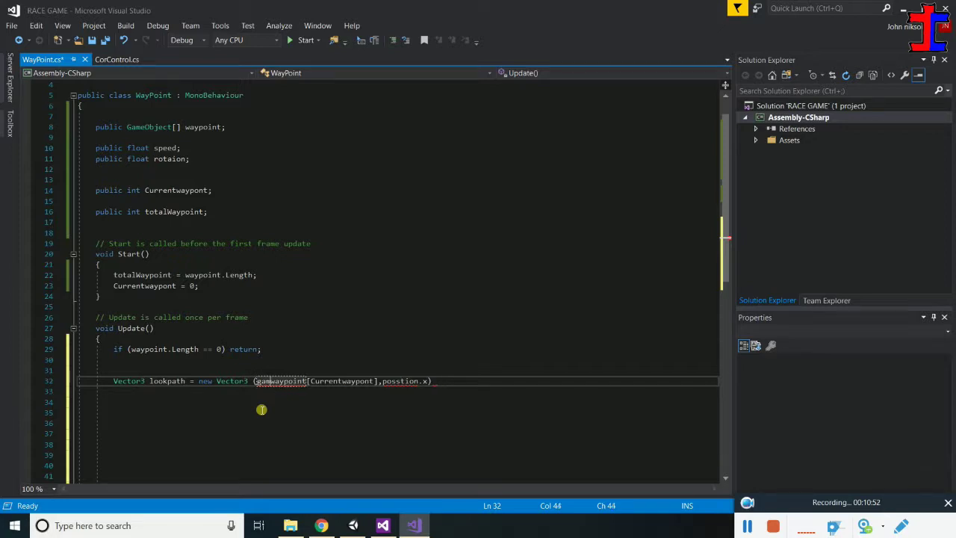
{"action": "key", "text": "BackSpace"}
{"action": "key", "text": "BackSpace"}
{"action": "key", "text": "BackSpace"}
{"action": "type", "text": "("}
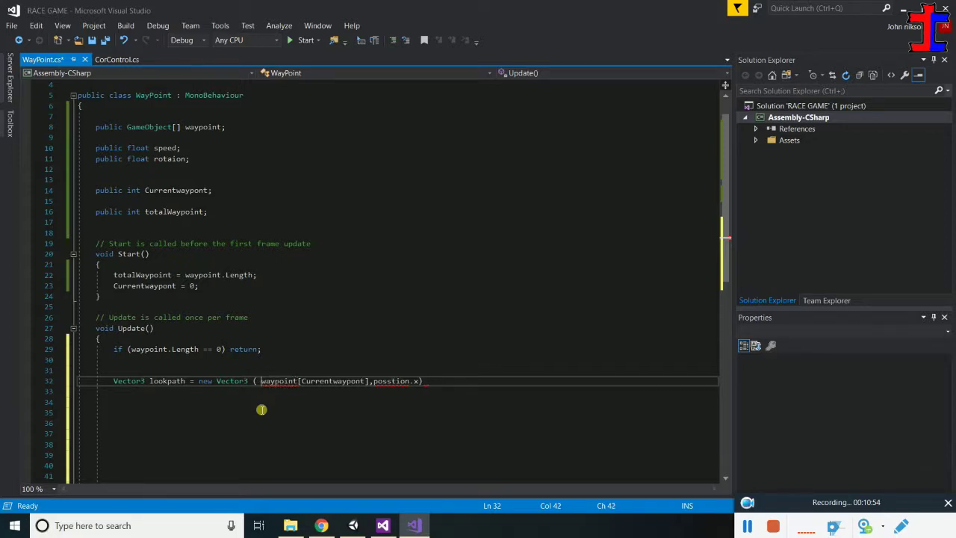
{"action": "type", "text": "ga"}
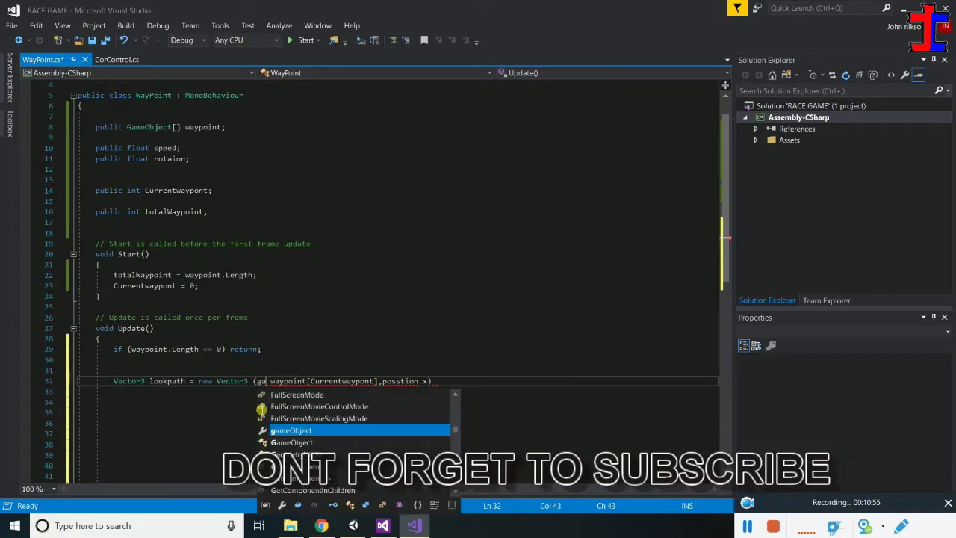
{"action": "key", "text": "Return"}
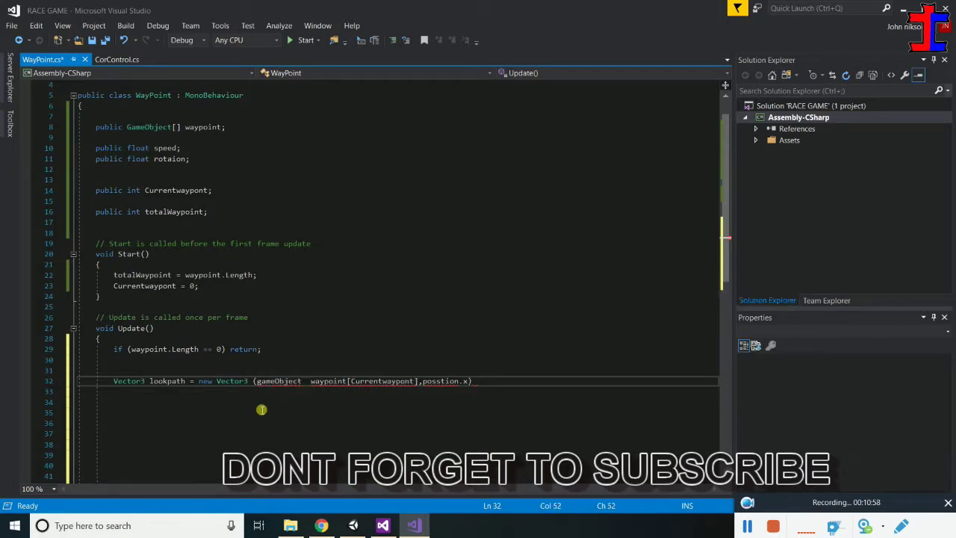
{"action": "key", "text": "BackSpace"}
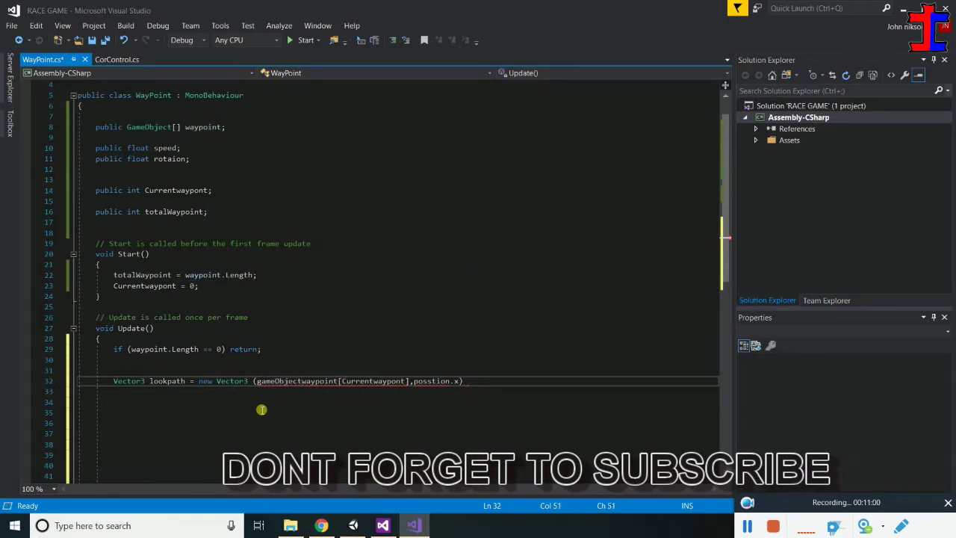
{"action": "type", "text": "."}
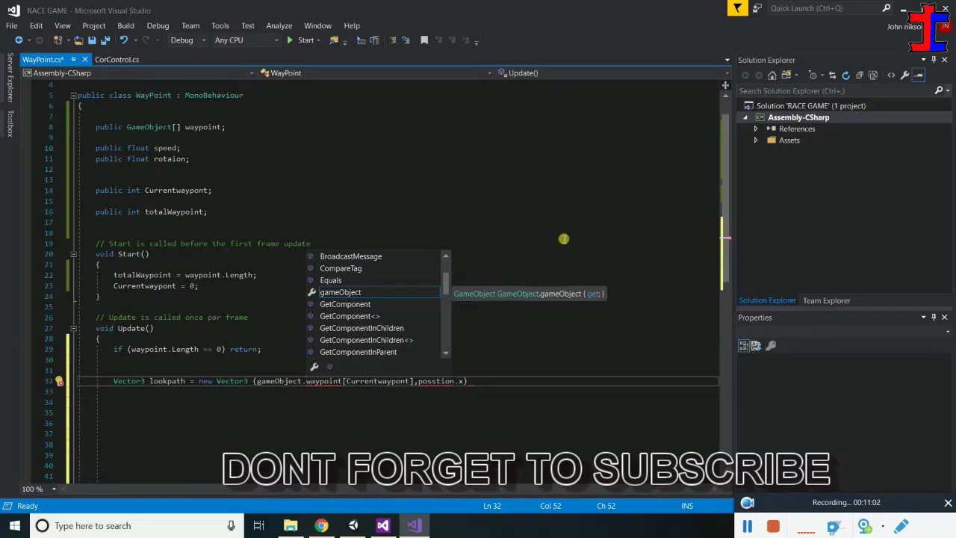
{"action": "left_click", "coordinate": [559, 234]}
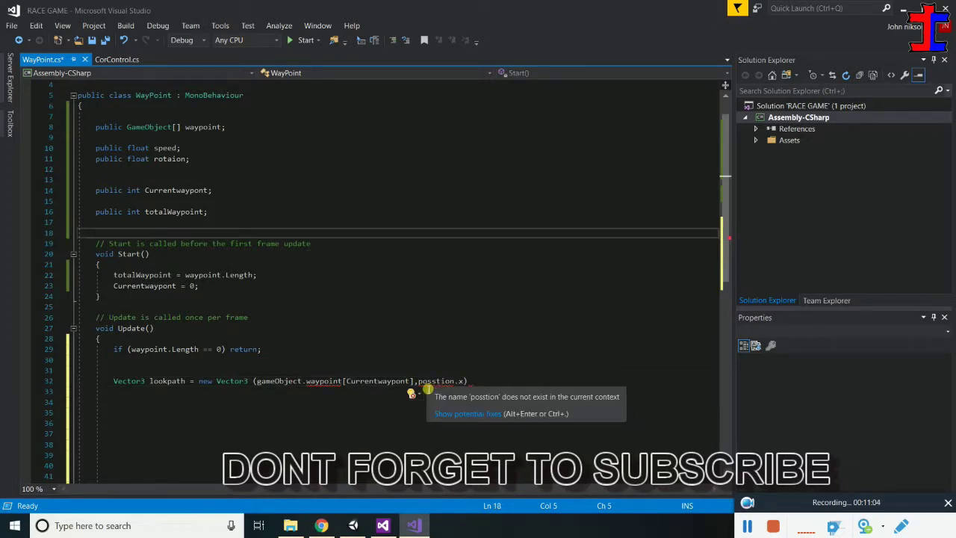
{"action": "left_click", "coordinate": [465, 383]}
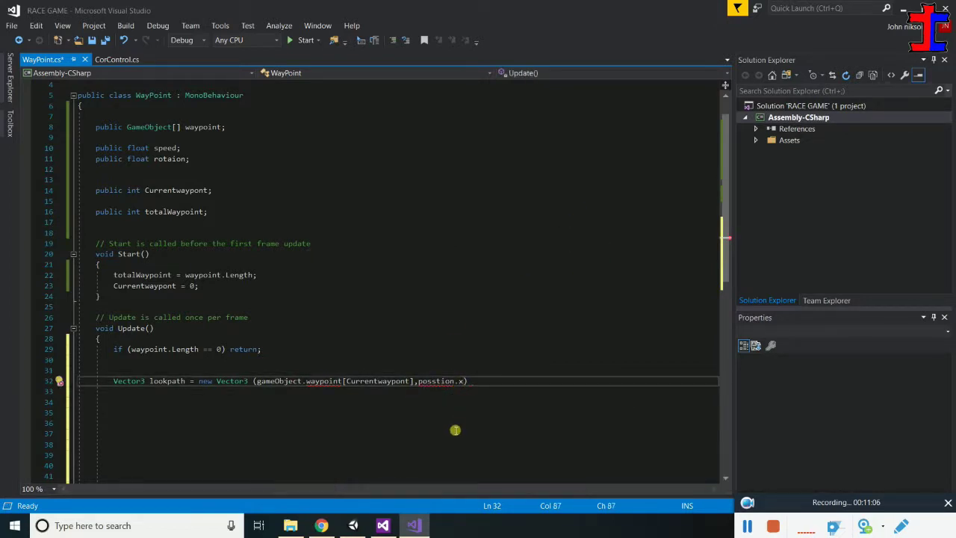
{"action": "key", "text": "BackSpace"}
{"action": "key", "text": "BackSpace"}
{"action": "key", "text": "BackSpace"}
{"action": "key", "text": "BackSpace"}
{"action": "key", "text": "BackSpace"}
{"action": "key", "text": "BackSpace"}
{"action": "key", "text": "BackSpace"}
{"action": "key", "text": "BackSpace"}
{"action": "key", "text": "BackSpace"}
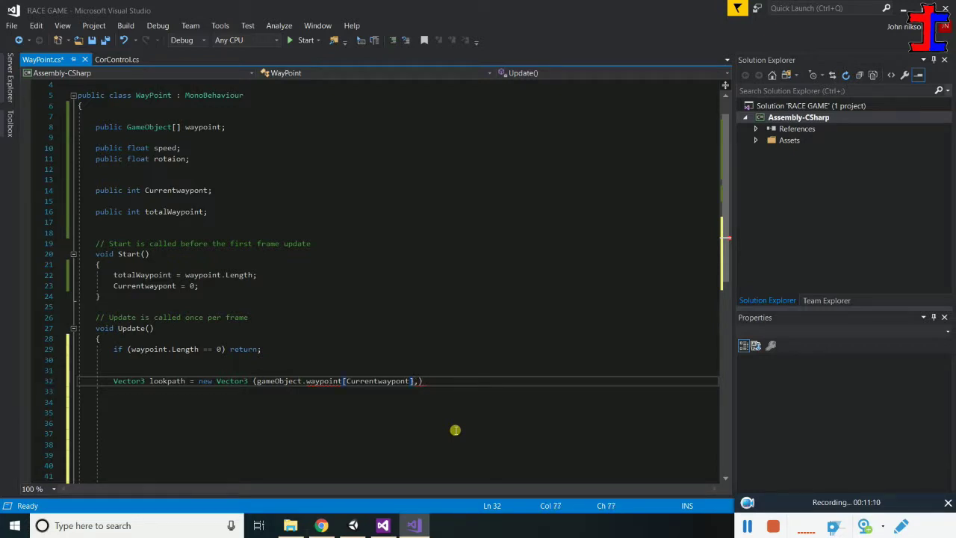
{"action": "type", "text": ",po"}
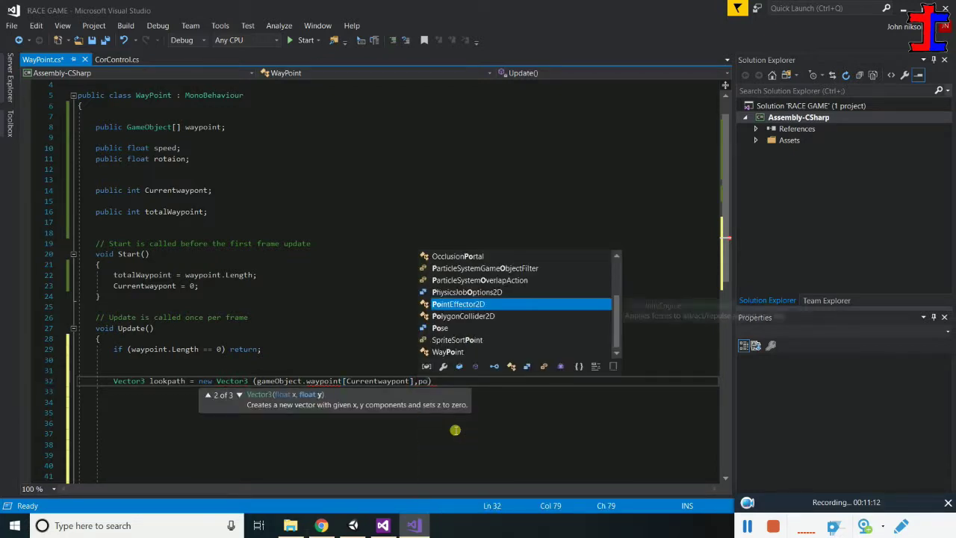
{"action": "type", "text": "s"}
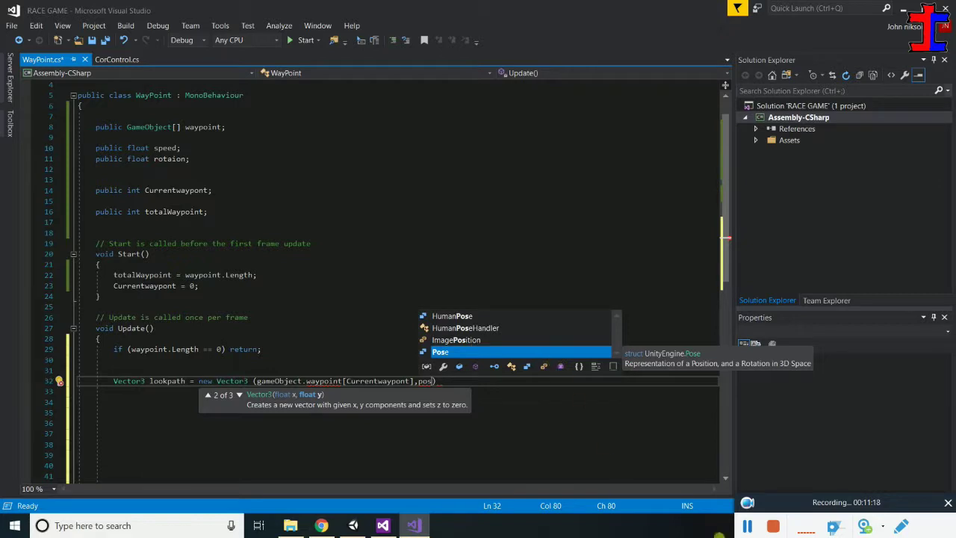
{"action": "key", "text": "ctrl+z"}
{"action": "key", "text": "ctrl+z"}
{"action": "key", "text": "ctrl+s"}
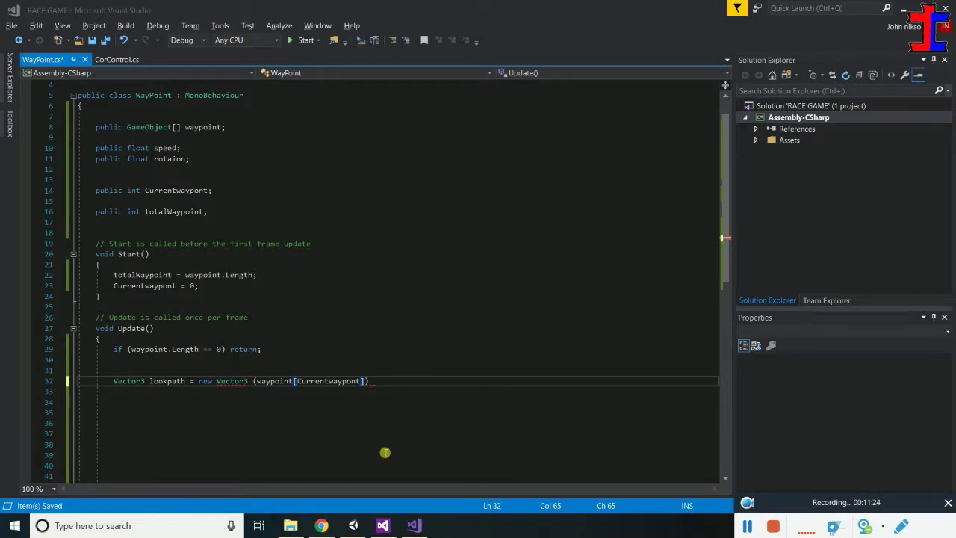
Make the arguments waypoint[Currentwaypont].transform.position.x and this.transform.position.y, ending with );
{"action": "type", "text": ","}
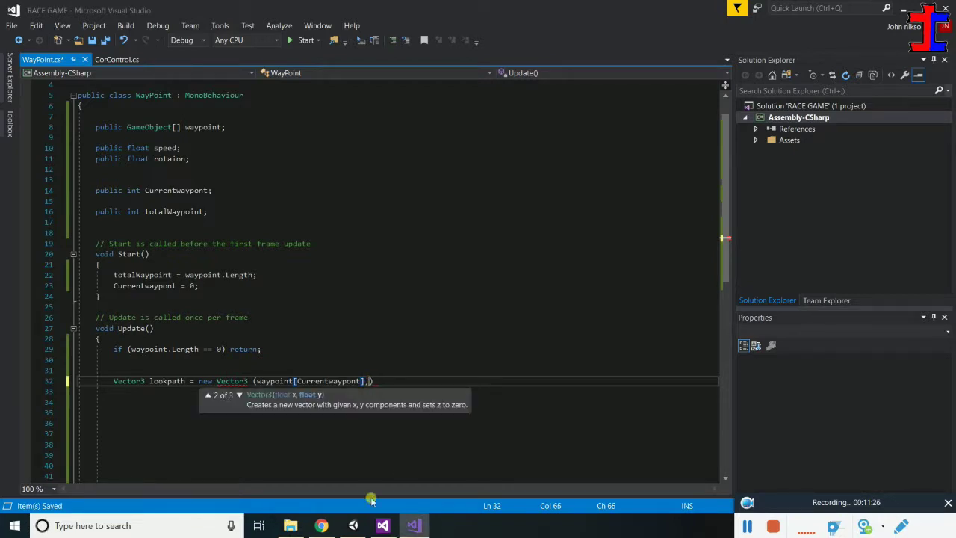
{"action": "key", "text": "BackSpace"}
{"action": "type", "text": "."}
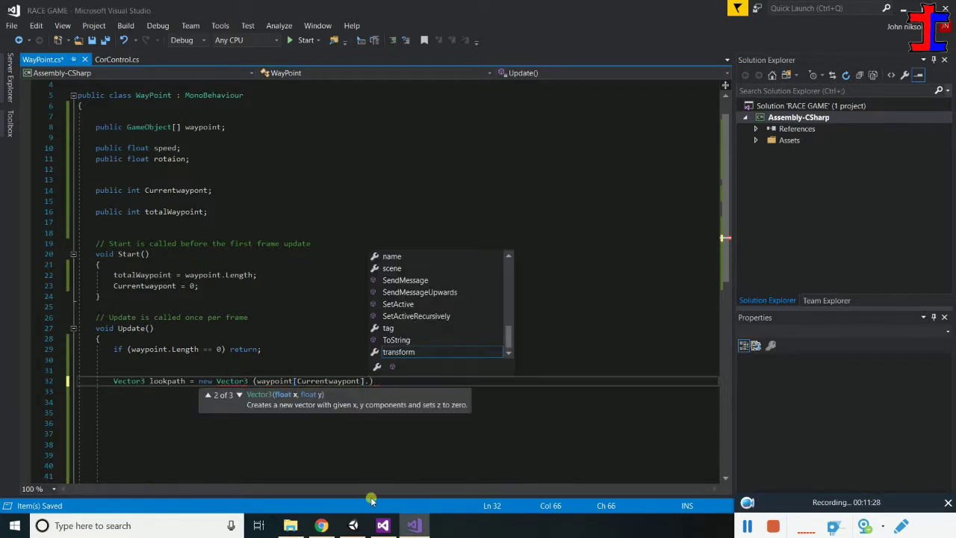
{"action": "type", "text": "transform.position."}
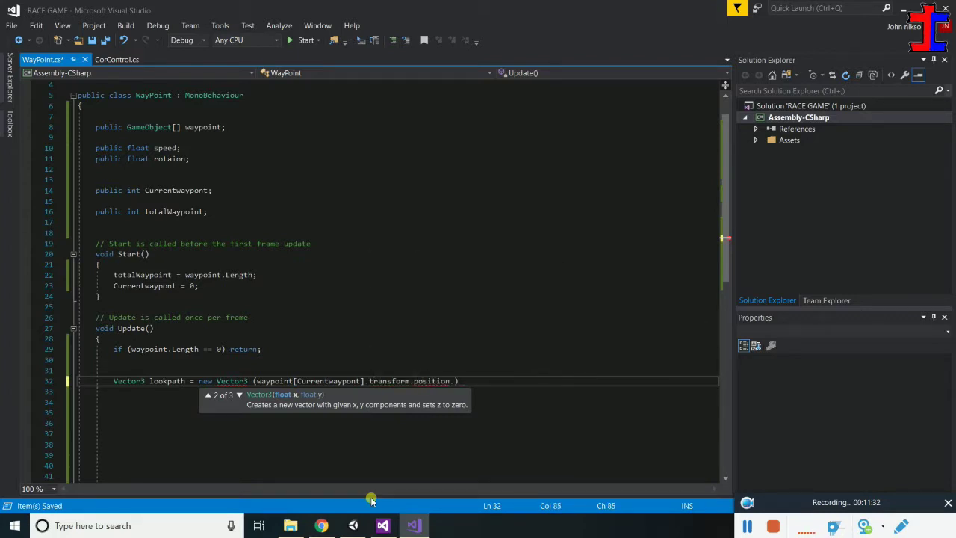
{"action": "type", "text": "x"}
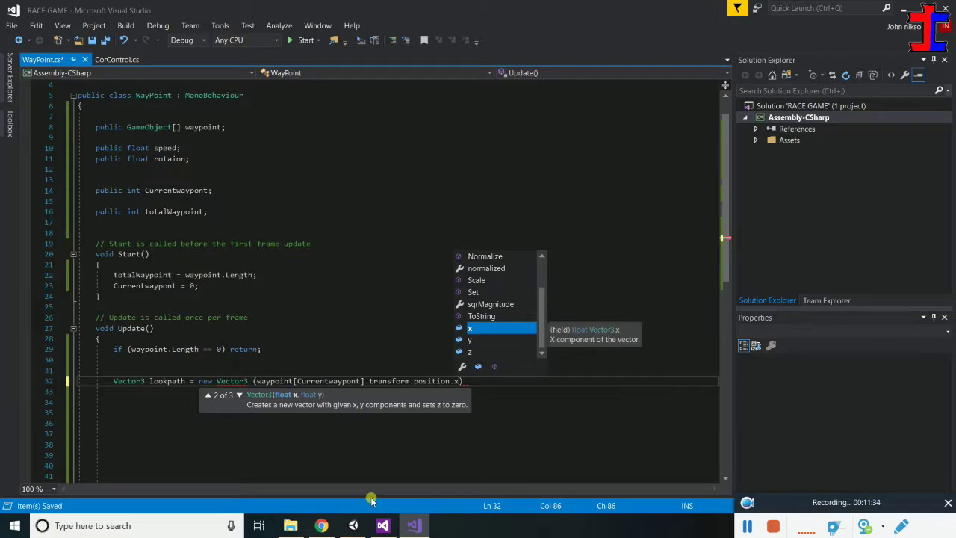
{"action": "type", "text": ","}
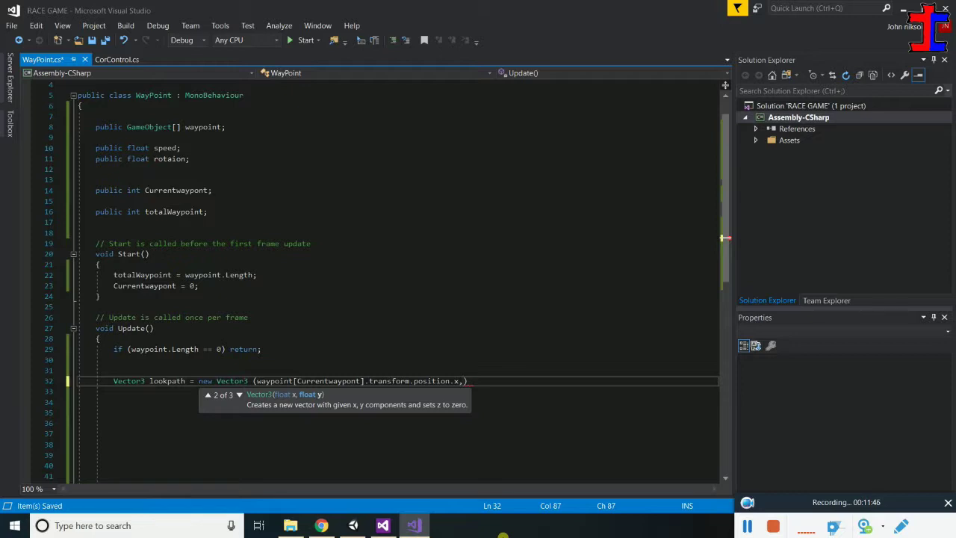
{"action": "type", "text": "th"}
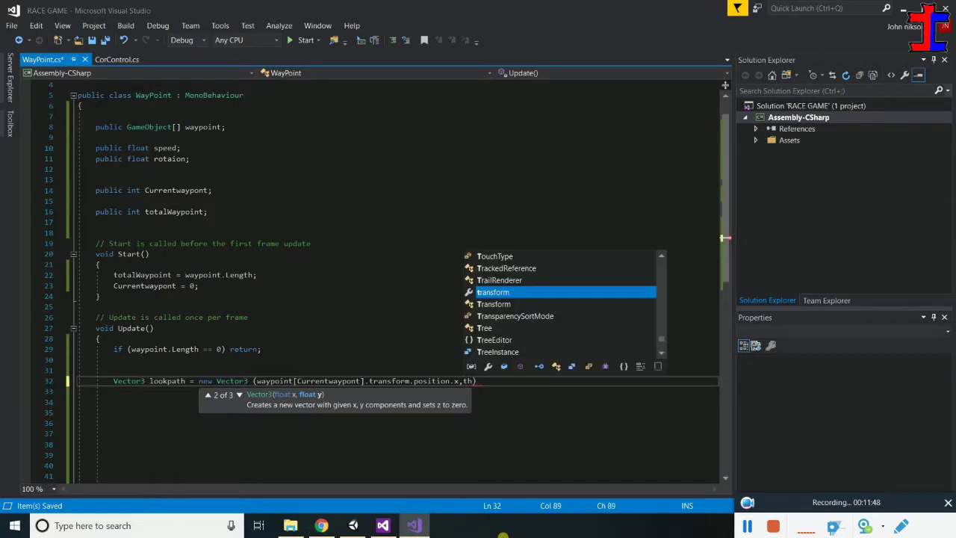
{"action": "type", "text": "is."}
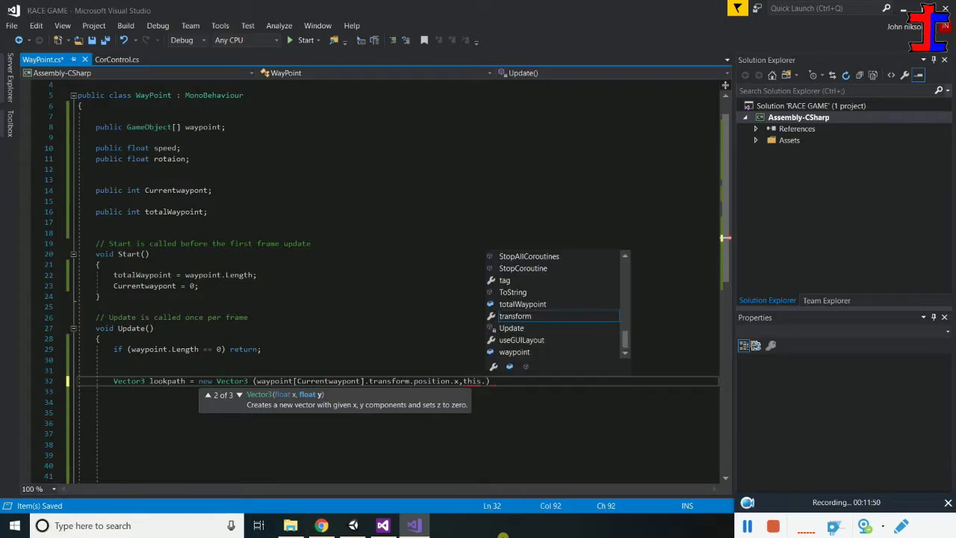
{"action": "type", "text": "transform."}
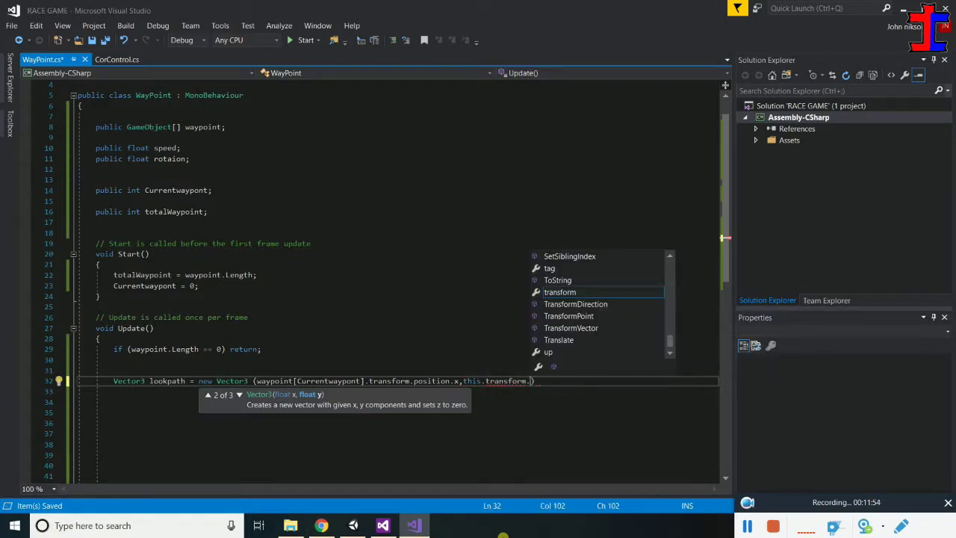
{"action": "type", "text": "position"}
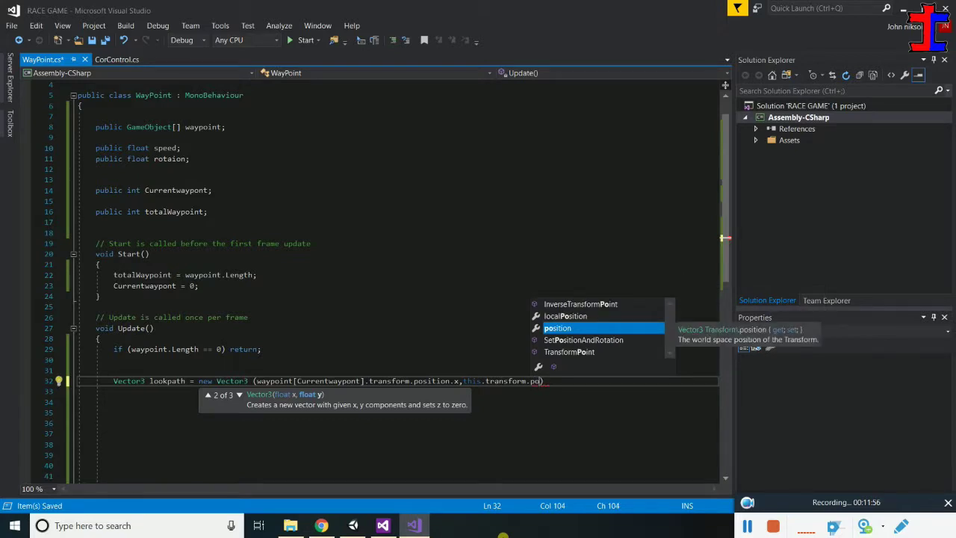
{"action": "type", "text": ".y"}
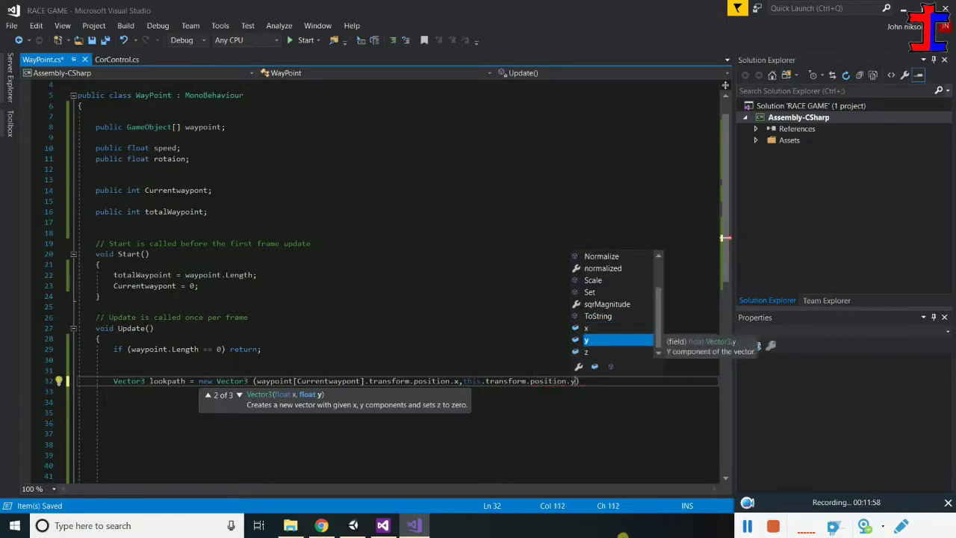
{"action": "double_click", "coordinate": [605, 342]}
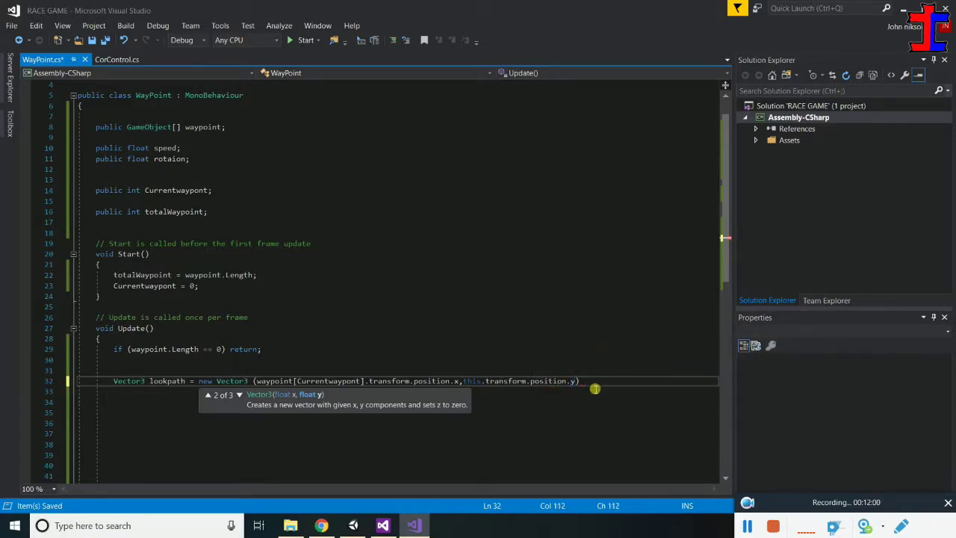
{"action": "type", "text": ");"}
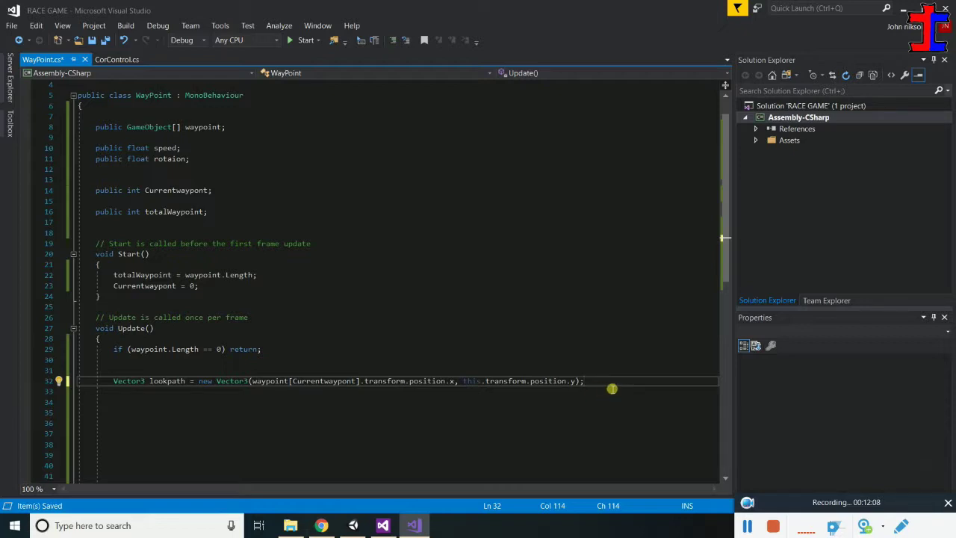
{"action": "key", "text": "Return"}
{"action": "key", "text": "Return"}
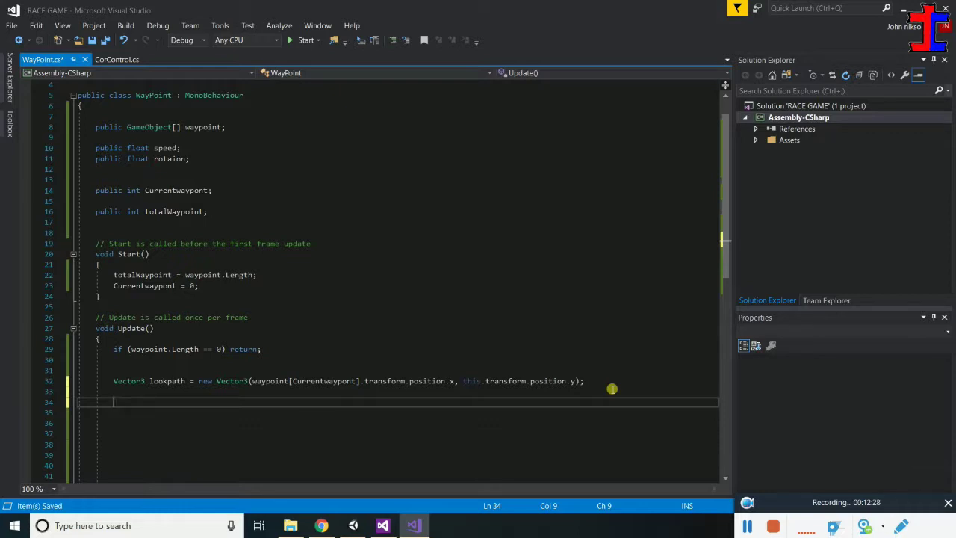
Type a Vector3 Turndirection declaration on the new line below lookpath
{"action": "type", "text": "vec"}
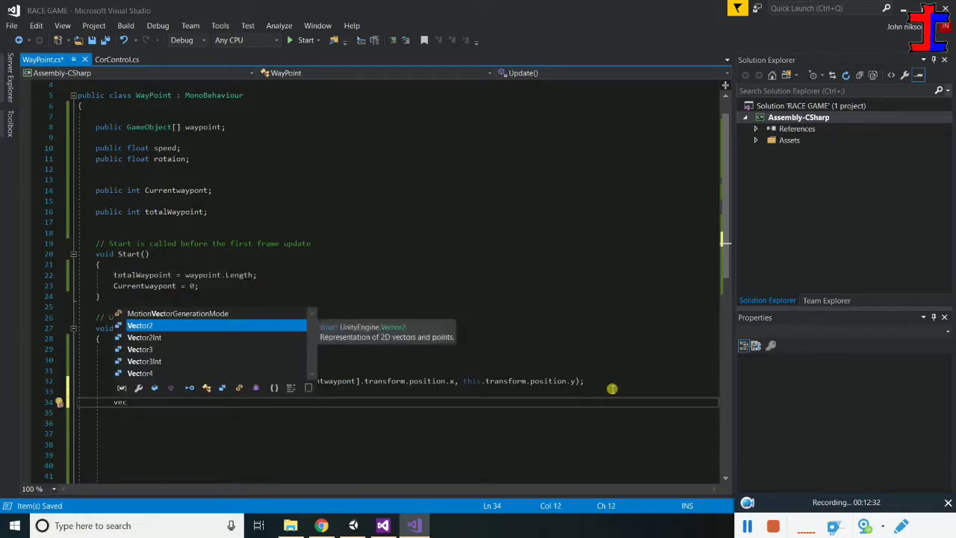
{"action": "key", "text": "Down"}
{"action": "key", "text": "Down"}
{"action": "key", "text": "Escape"}
{"action": "type", "text": "Vector3."}
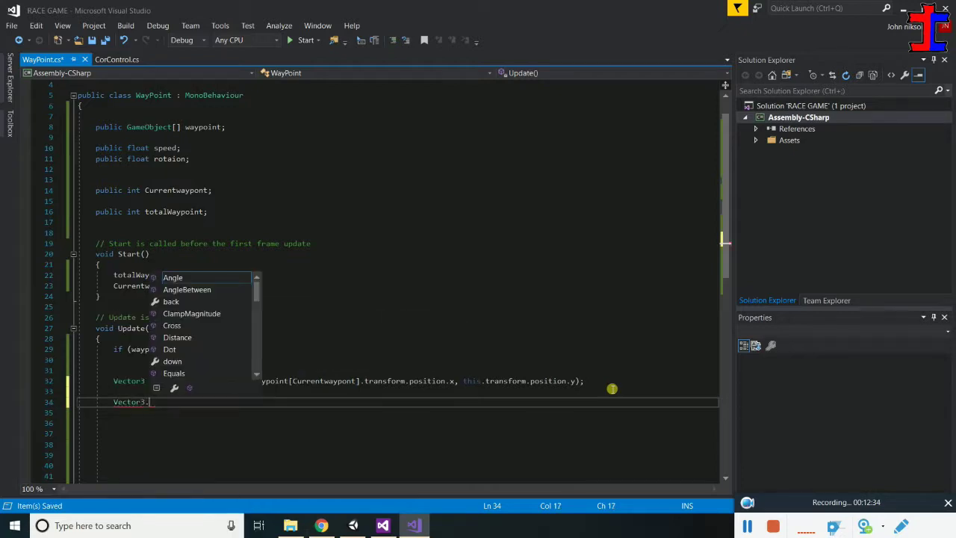
{"action": "key", "text": "BackSpace"}
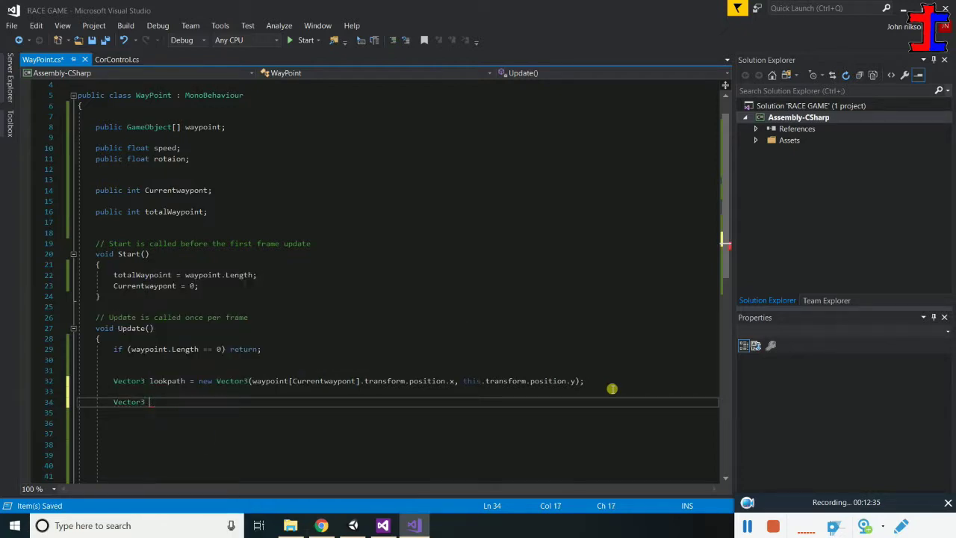
{"action": "type", "text": "Turnd"}
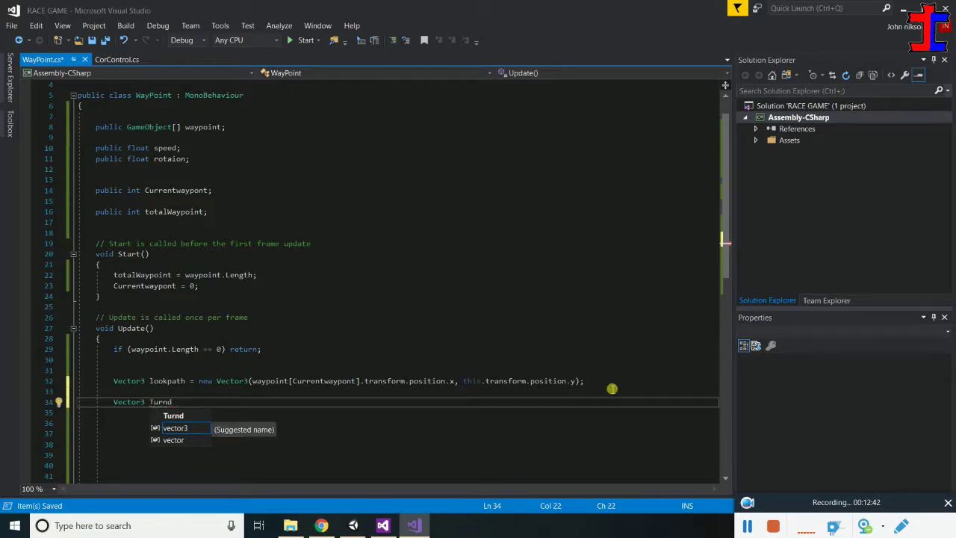
{"action": "type", "text": "irection"}
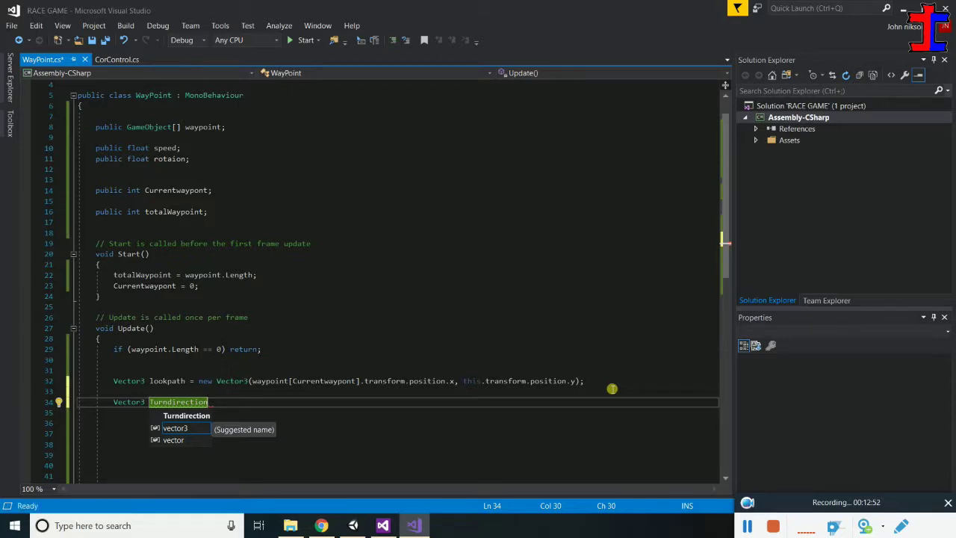
{"action": "key", "text": "Escape"}
{"action": "key", "text": "Down"}
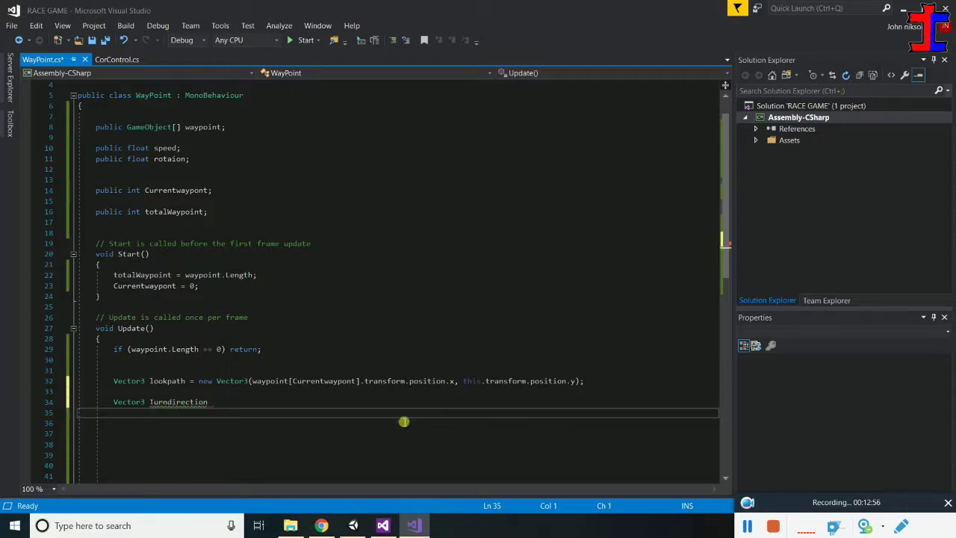
{"action": "left_click", "coordinate": [222, 404]}
{"action": "type", "text": "= "}
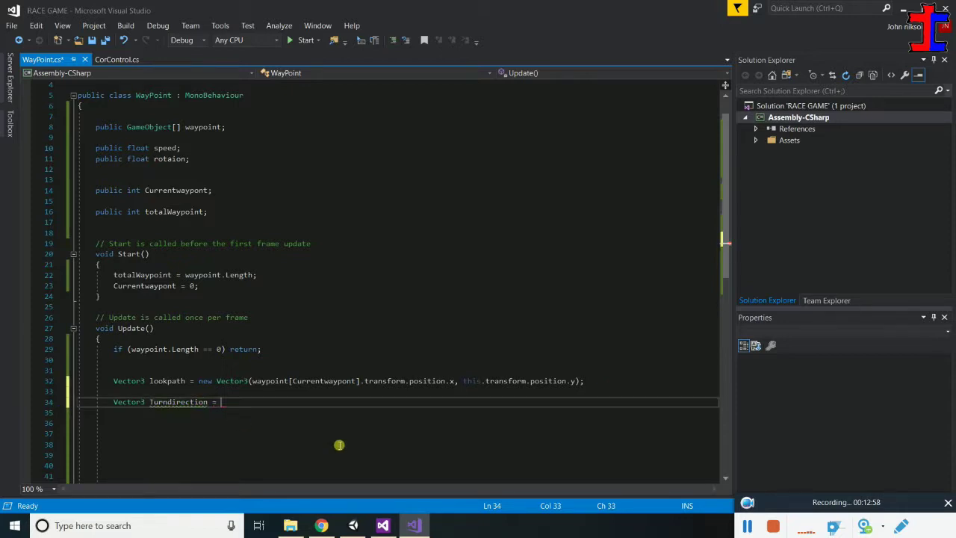
{"action": "type", "text": "lookpath -"}
{"action": "type", "text": " this.tr"}
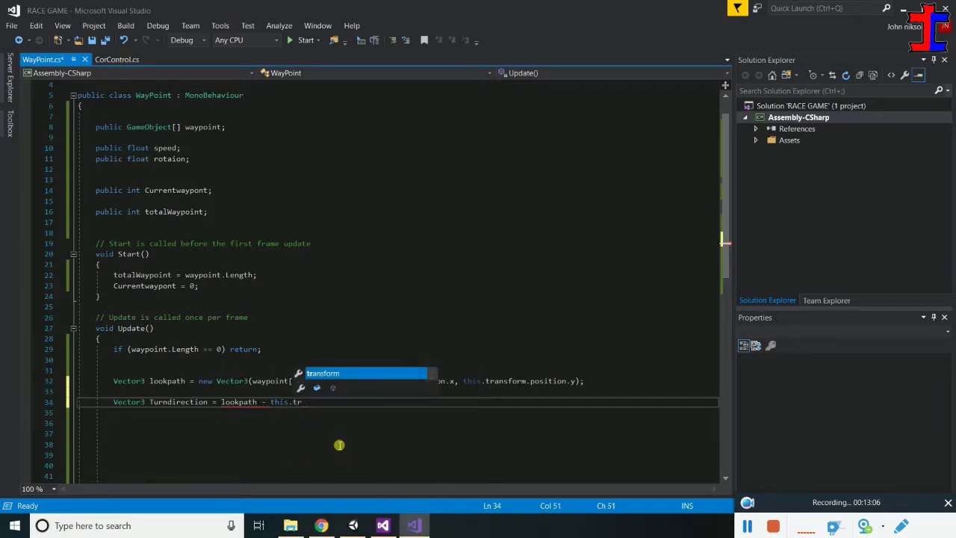
{"action": "type", "text": "ansform."}
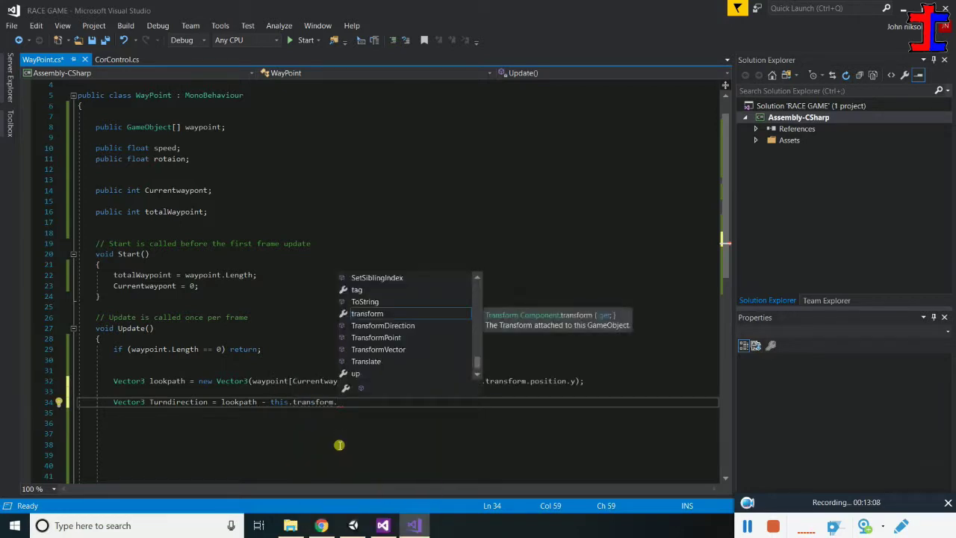
{"action": "type", "text": "pos"}
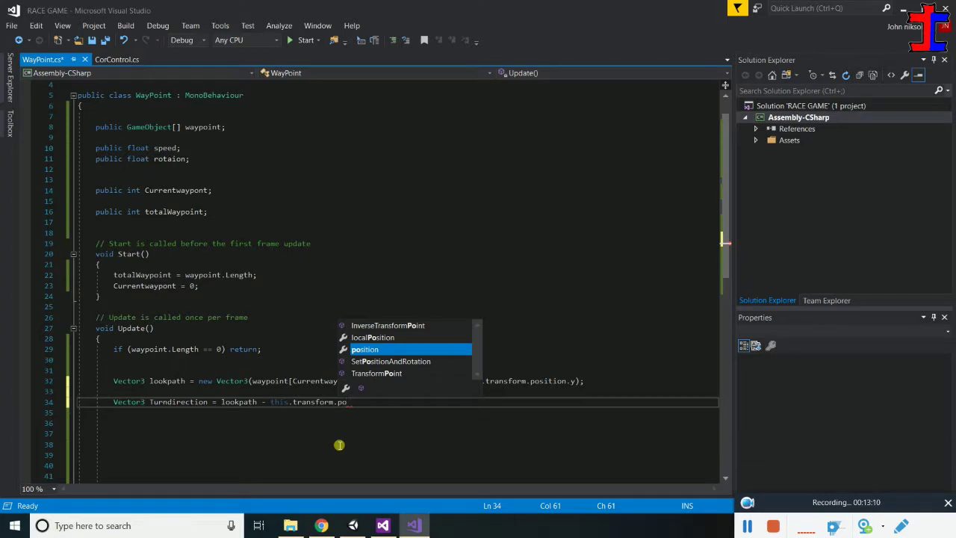
{"action": "key", "text": "Tab"}
{"action": "type", "text": ";"}
{"action": "key", "text": "ctrl+s"}
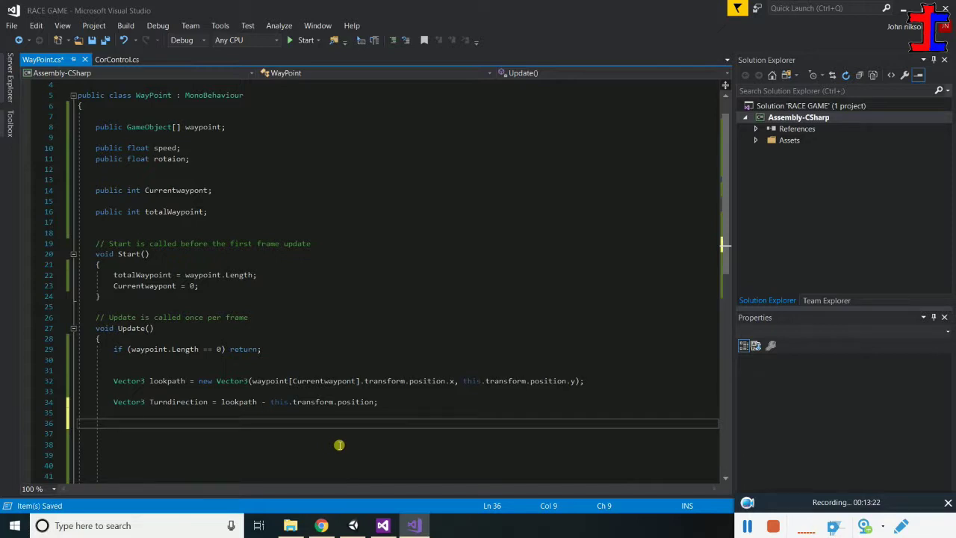
{"action": "key", "text": "Up"}
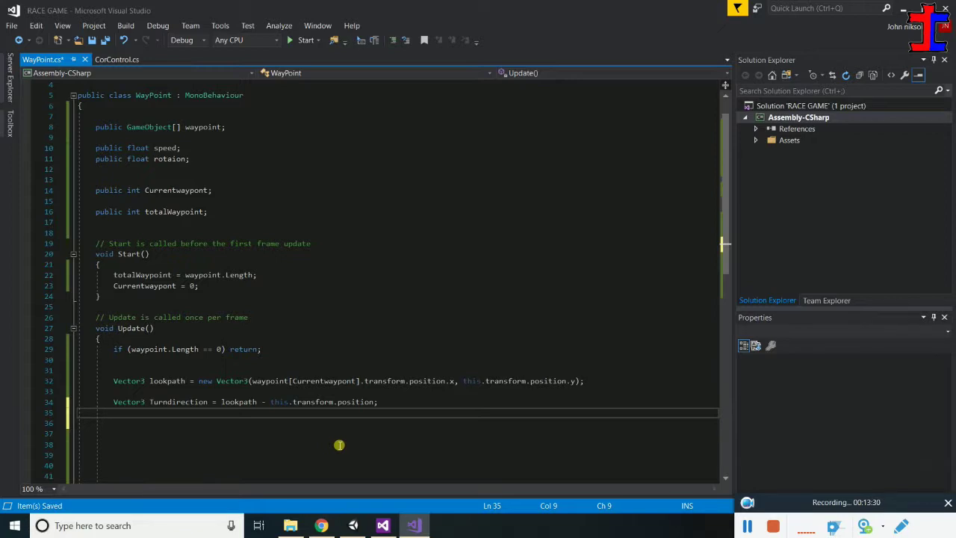
{"action": "type", "text": "this."}
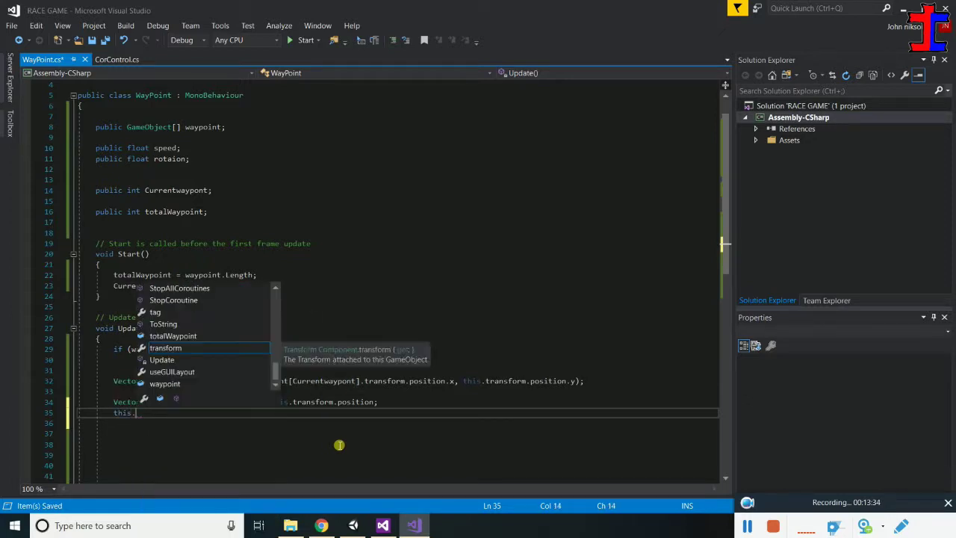
{"action": "type", "text": "transform"}
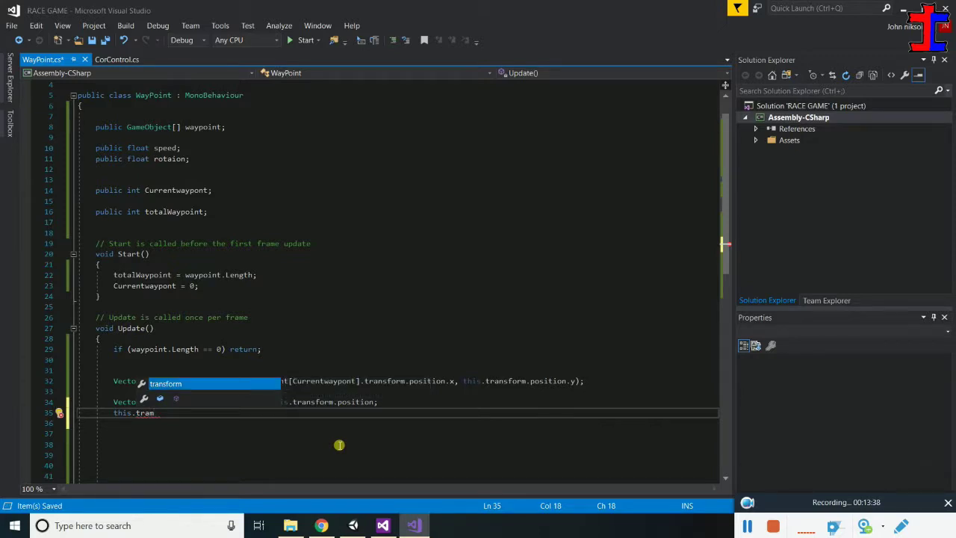
{"action": "type", "text": "."}
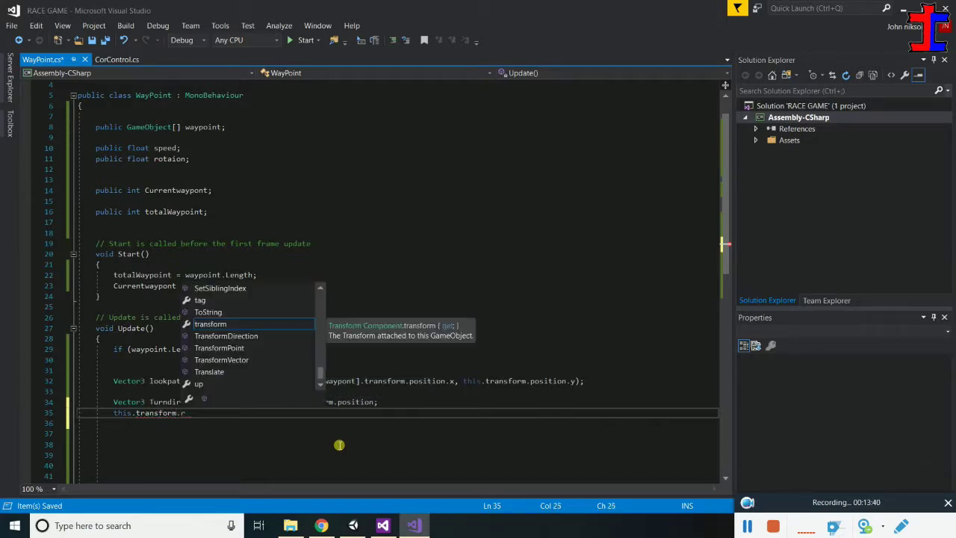
{"action": "type", "text": "ro"}
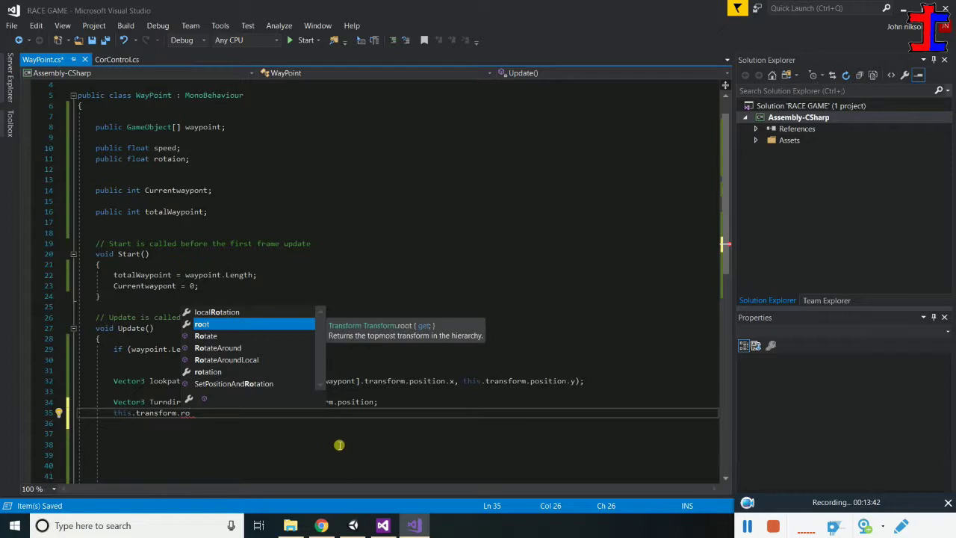
Start line 35 as this.transform.rotation = Quaternion.Slerp() with IntelliSense completions
{"action": "key", "text": "Down"}
{"action": "key", "text": "Down"}
{"action": "key", "text": "Down"}
{"action": "key", "text": "Down"}
{"action": "key", "text": "Tab"}
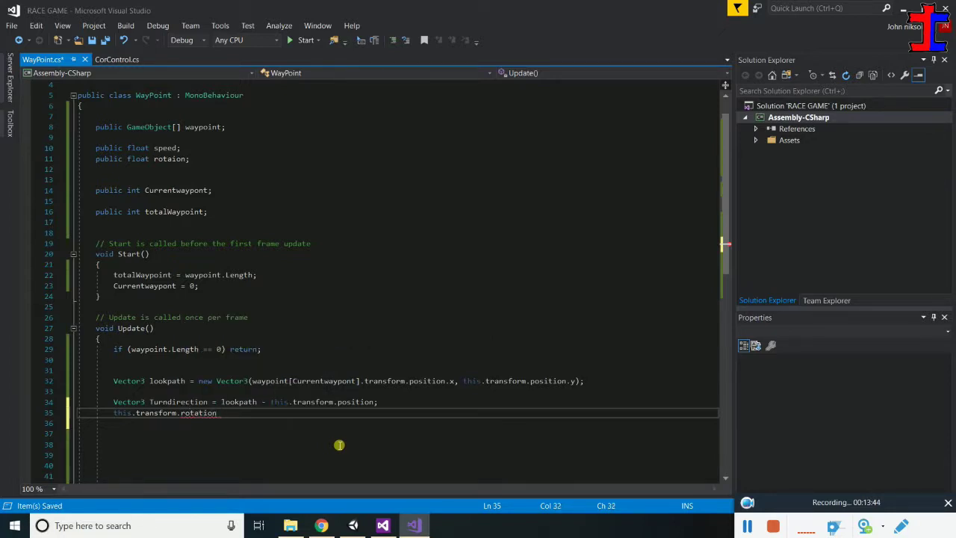
{"action": "type", "text": " = "}
{"action": "type", "text": "qu"}
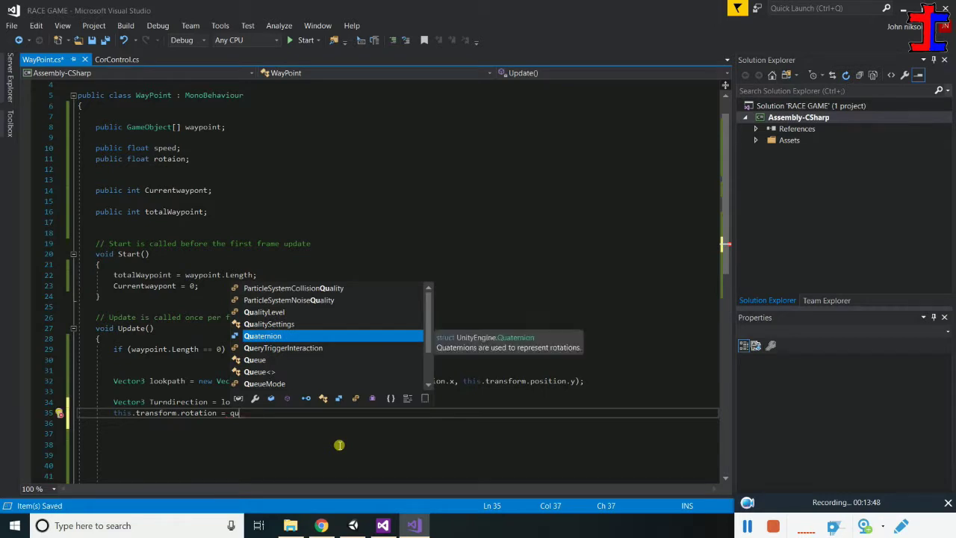
{"action": "key", "text": "Tab"}
{"action": "type", "text": ".sl"}
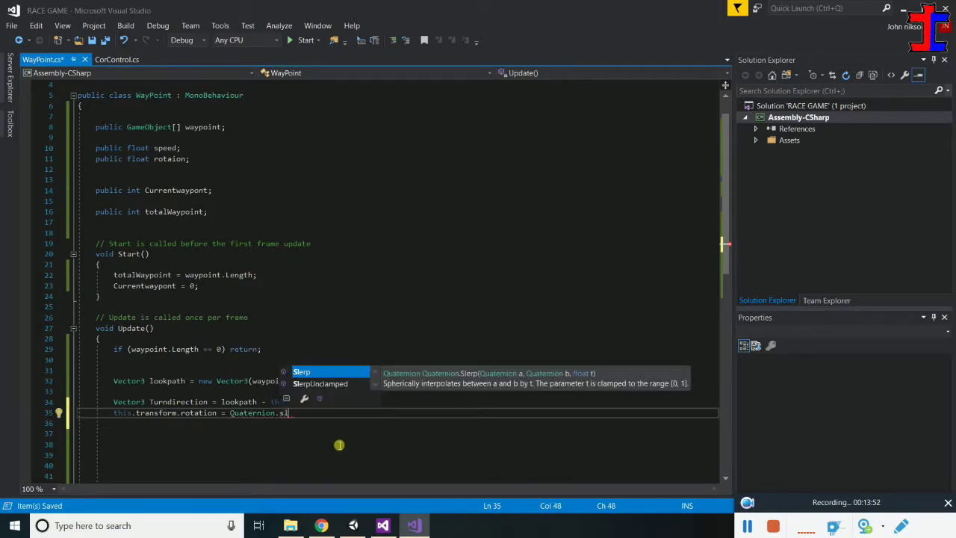
{"action": "key", "text": "Tab"}
{"action": "type", "text": "()"}
{"action": "key", "text": "Left"}
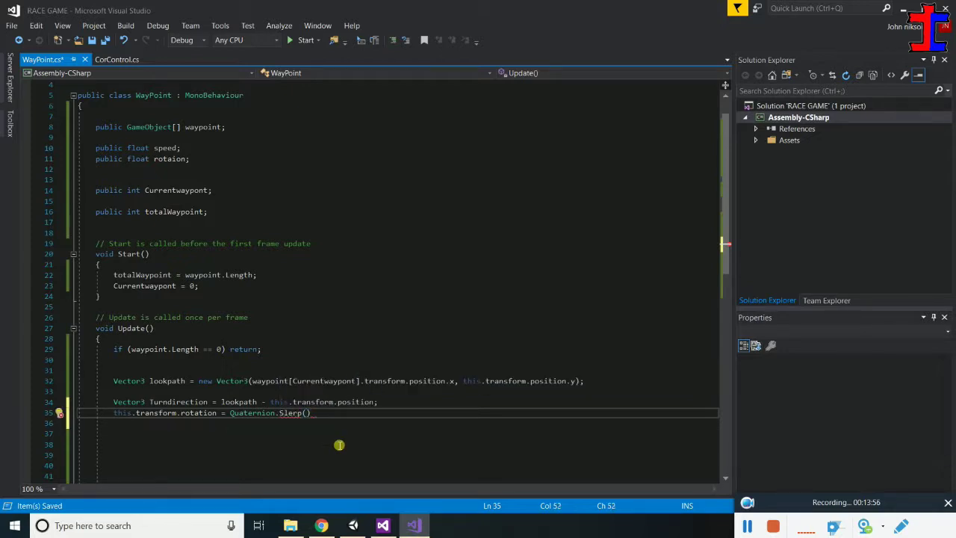
Pass this.transform.rotation and Quaternion.LookRotation(Turndirection) as the first Slerp arguments
{"action": "type", "text": "Thsi"}
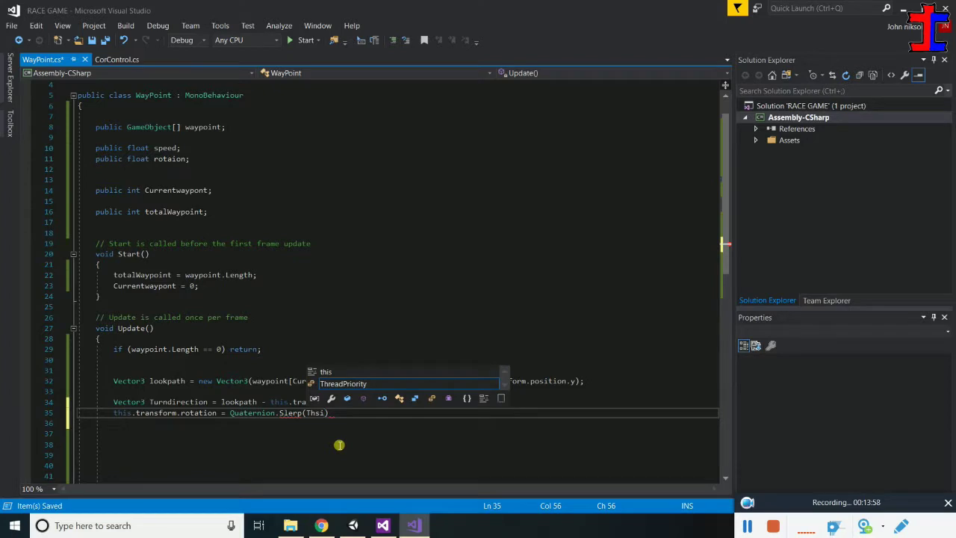
{"action": "type", "text": "."}
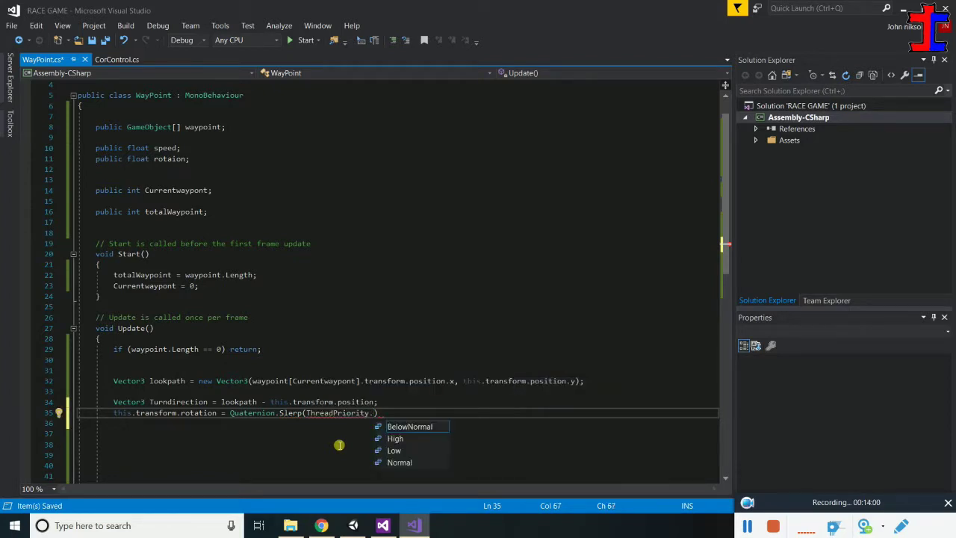
{"action": "key", "text": "Escape"}
{"action": "key", "text": "BackSpace"}
{"action": "key", "text": "BackSpace"}
{"action": "key", "text": "BackSpace"}
{"action": "key", "text": "BackSpace"}
{"action": "key", "text": "BackSpace"}
{"action": "type", "text": "this."}
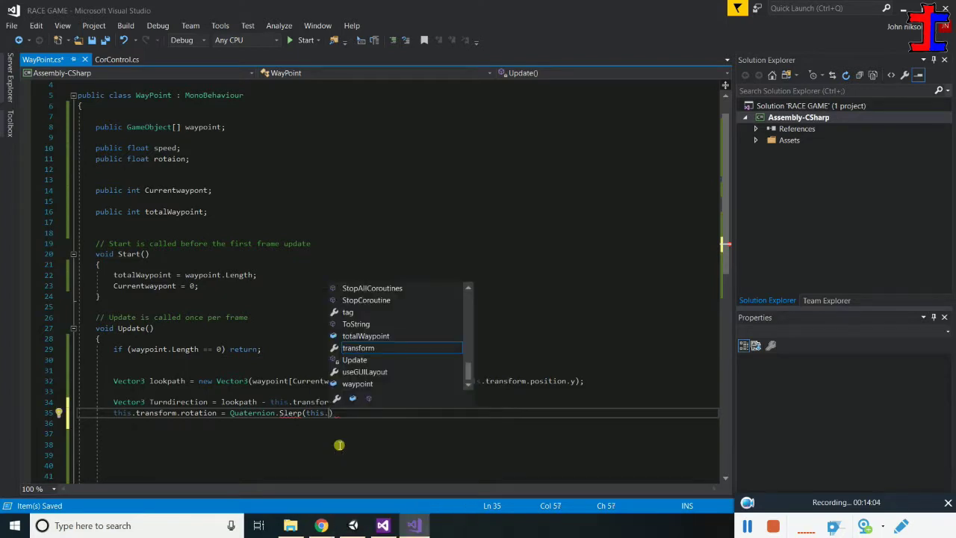
{"action": "type", "text": "tra"}
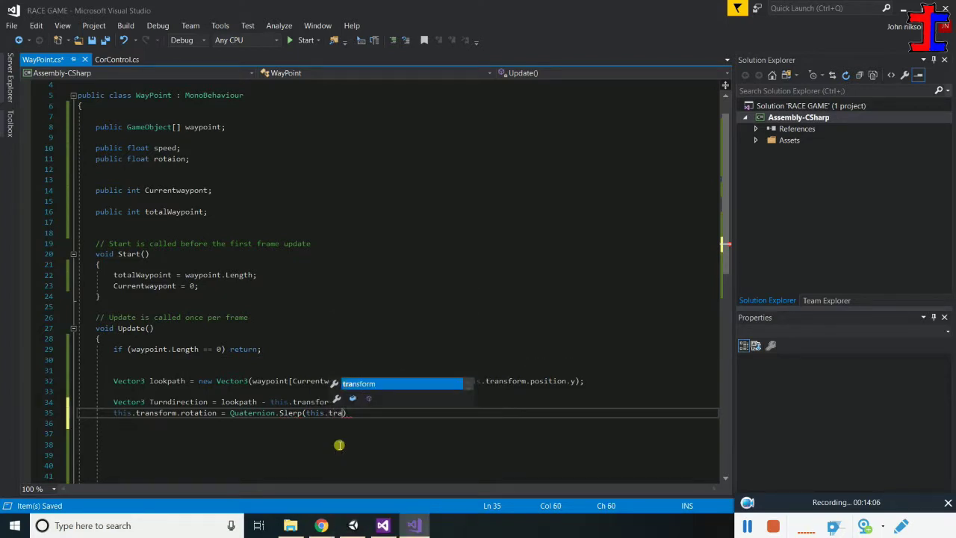
{"action": "key", "text": "Tab"}
{"action": "type", "text": "."}
{"action": "type", "text": "rm.r"}
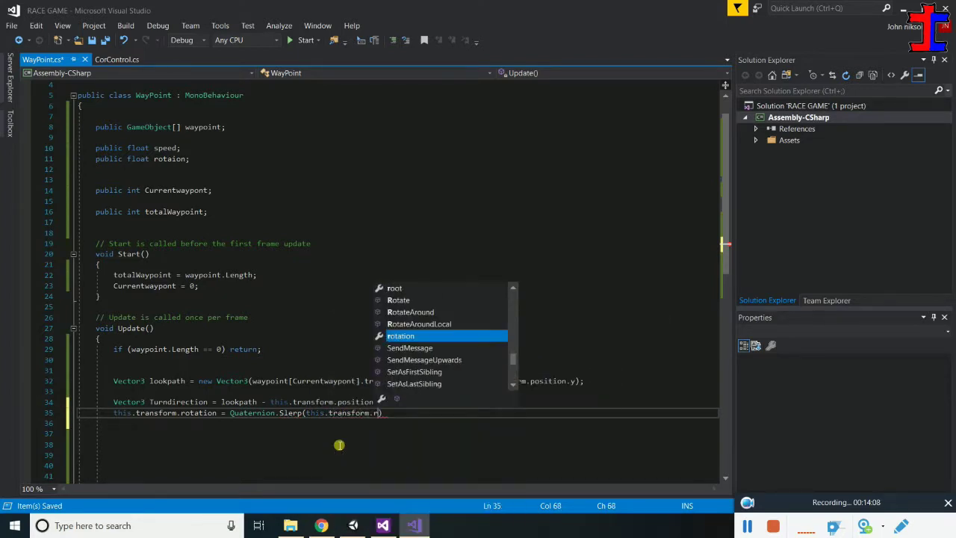
{"action": "type", "text": "o"}
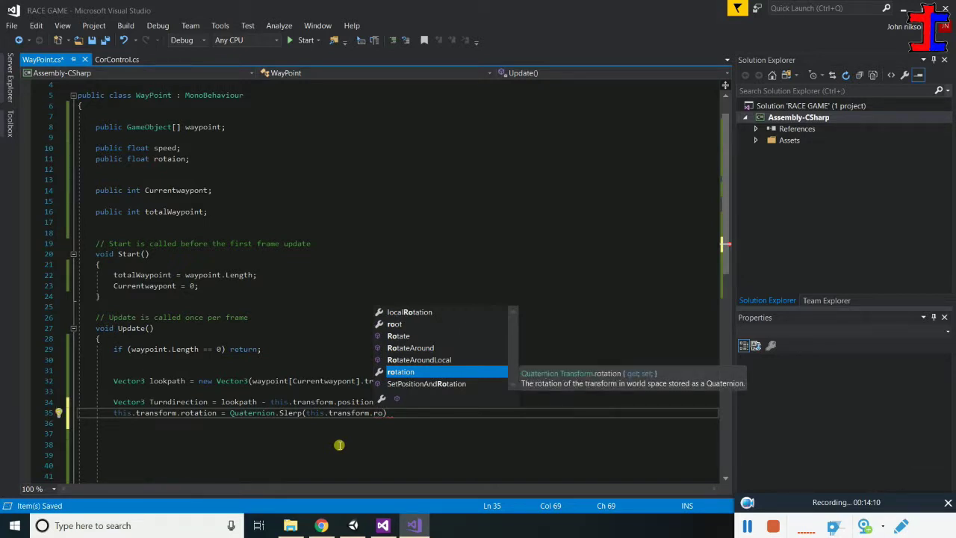
{"action": "type", "text": ","}
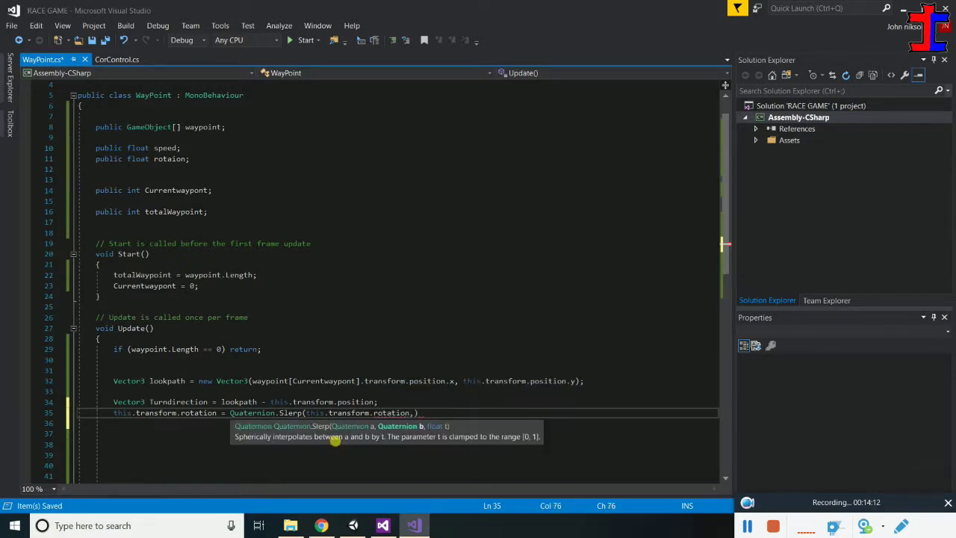
{"action": "type", "text": "q"}
{"action": "type", "text": "u"}
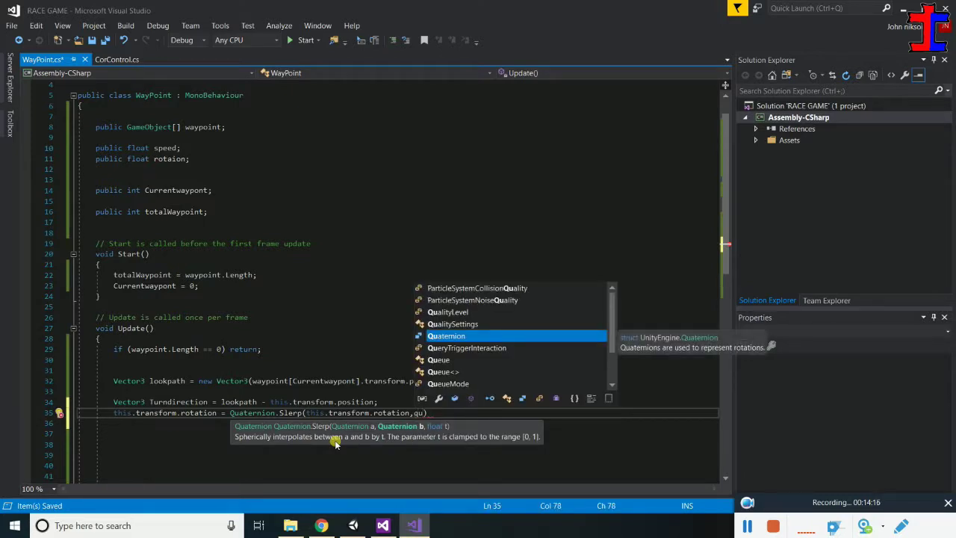
{"action": "type", "text": ".lo"}
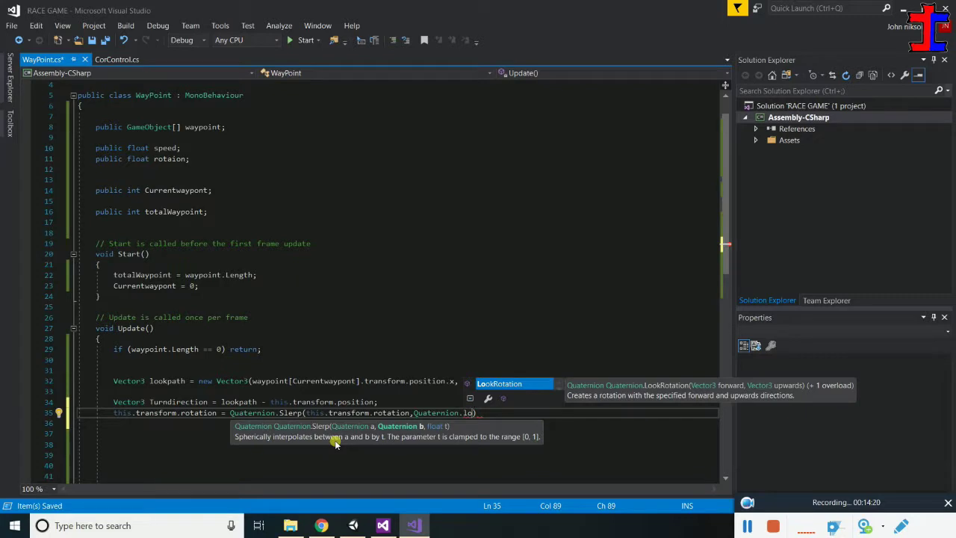
{"action": "type", "text": "("}
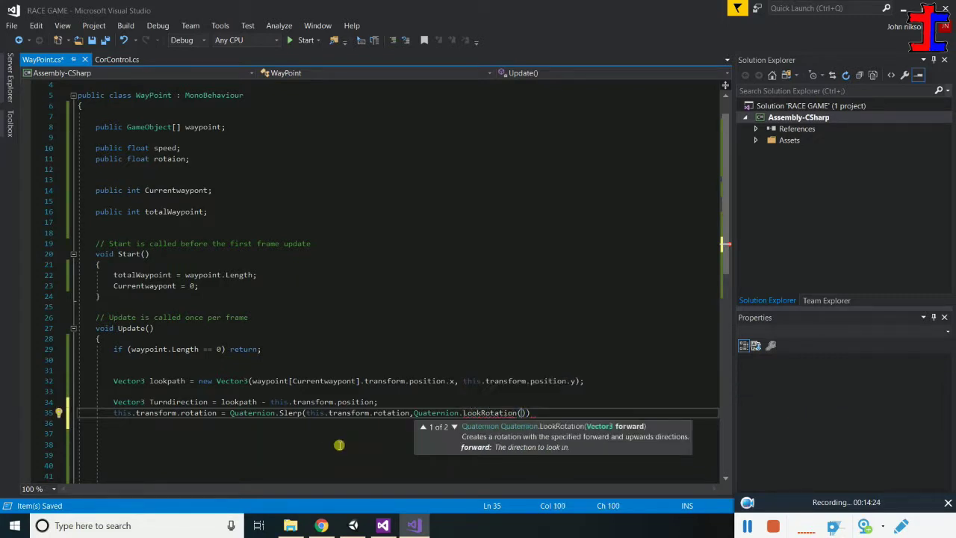
{"action": "type", "text": "tu"}
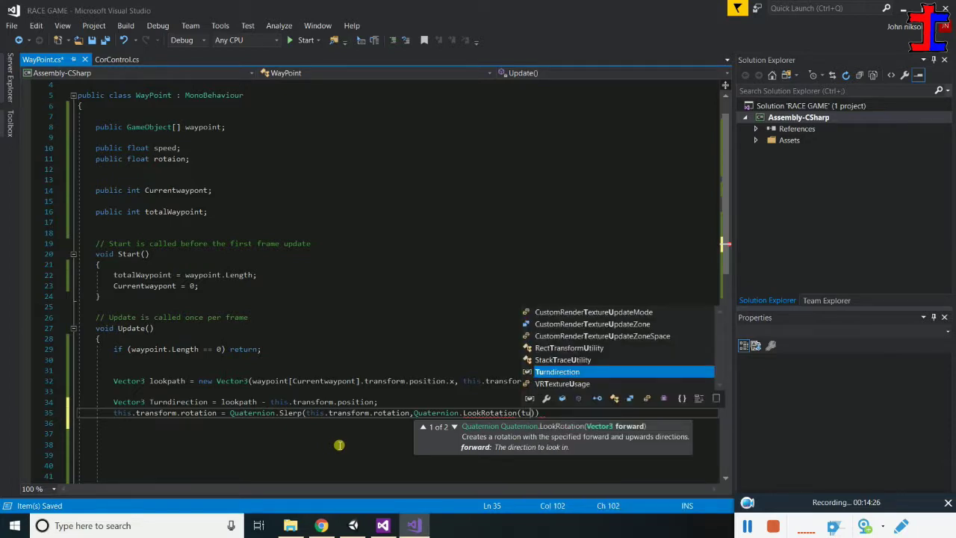
{"action": "key", "text": "Tab"}
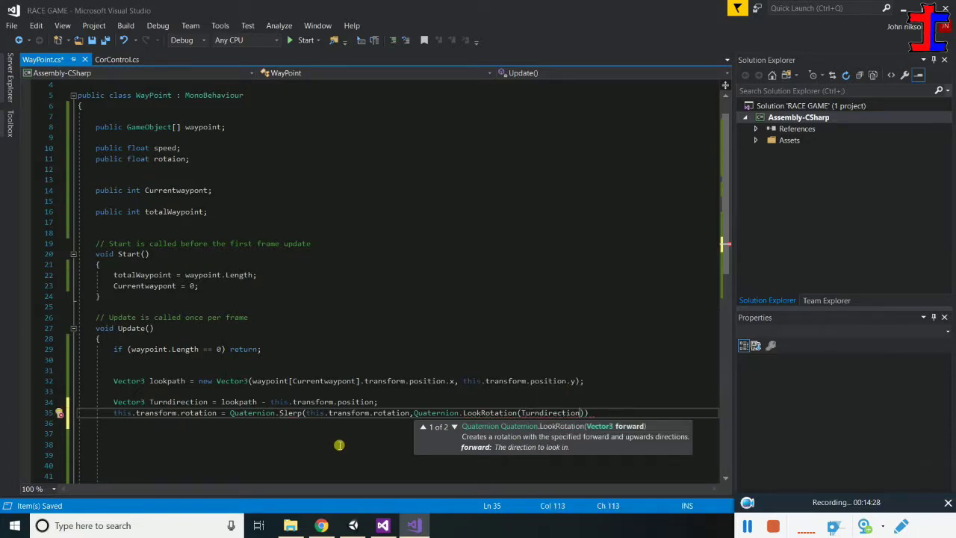
{"action": "type", "text": "))"}
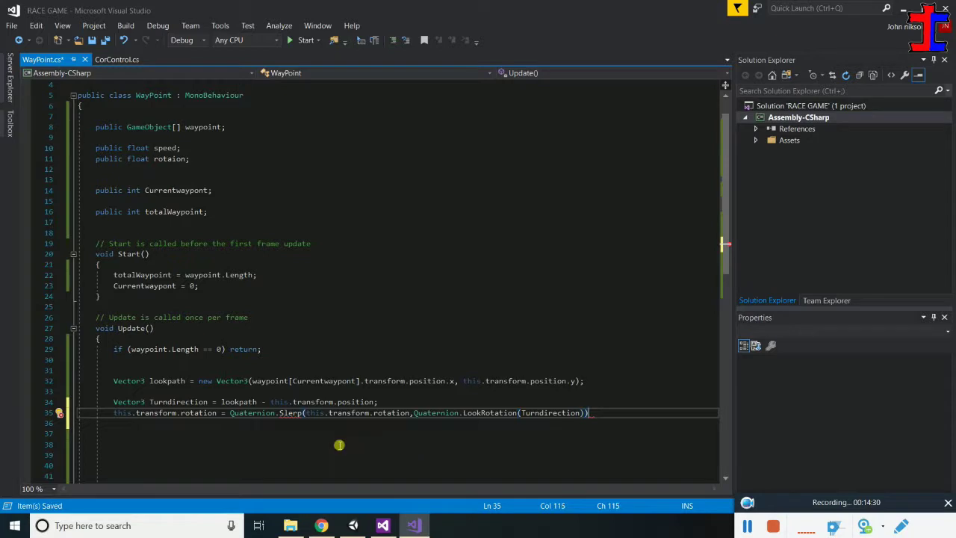
Add Time.deltaTime as the third Slerp argument, close with );, and save WayPoint.cs
{"action": "key", "text": "Left"}
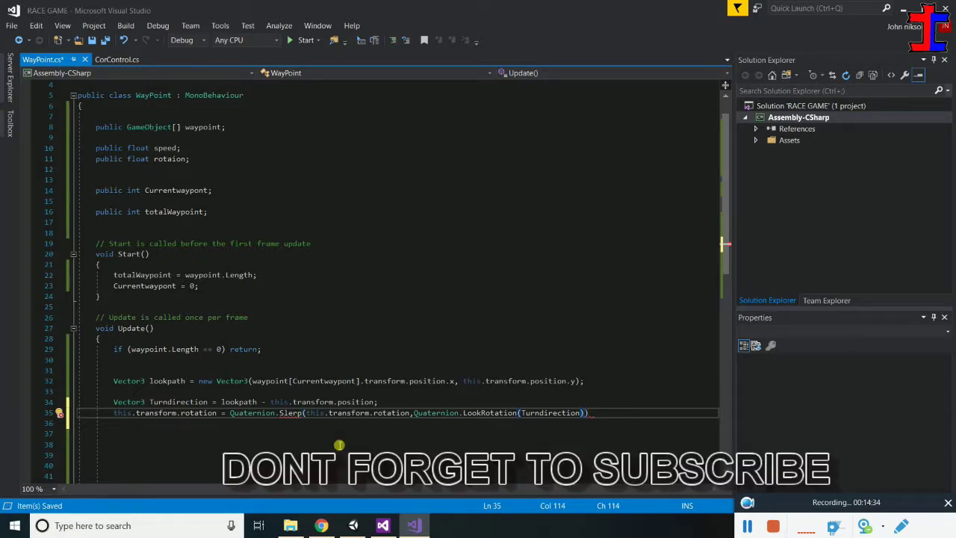
{"action": "type", "text": ","}
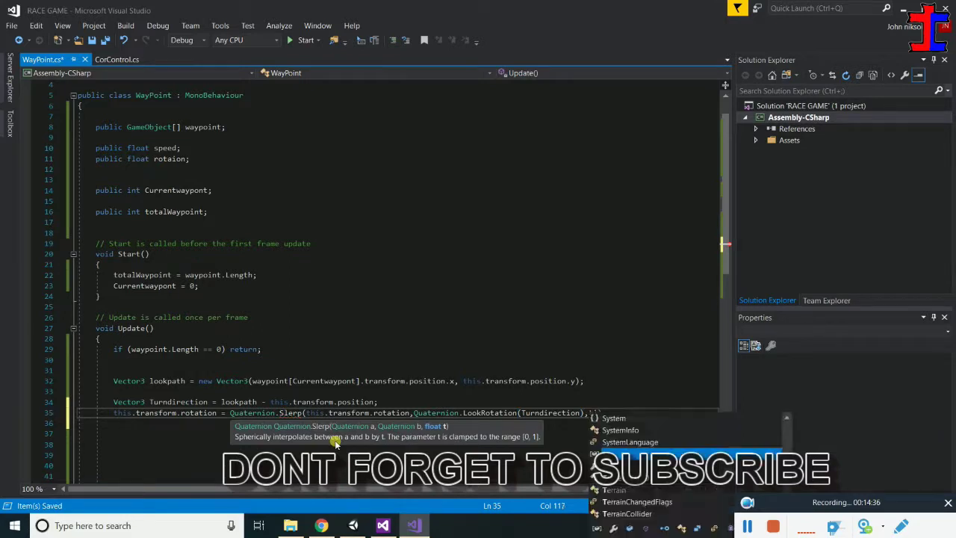
{"action": "type", "text": "tim.det"}
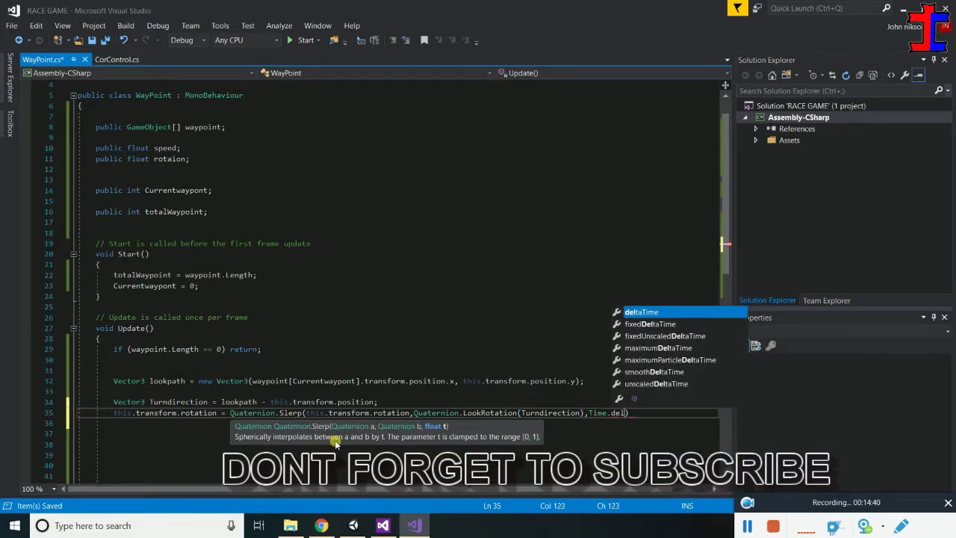
{"action": "key", "text": "Tab"}
{"action": "type", "text": ");"}
{"action": "key", "text": "ctrl+s"}
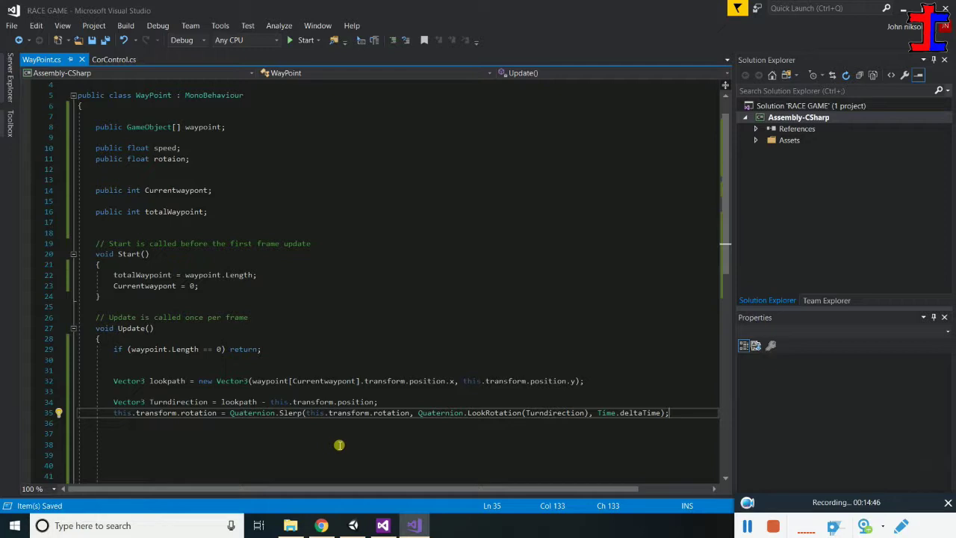
{"action": "scroll", "coordinate": [339, 445], "scroll_direction": "down", "scroll_amount": 2}
{"action": "scroll", "coordinate": [359, 384], "scroll_direction": "down", "scroll_amount": 2}
{"action": "left_click", "coordinate": [202, 309]}
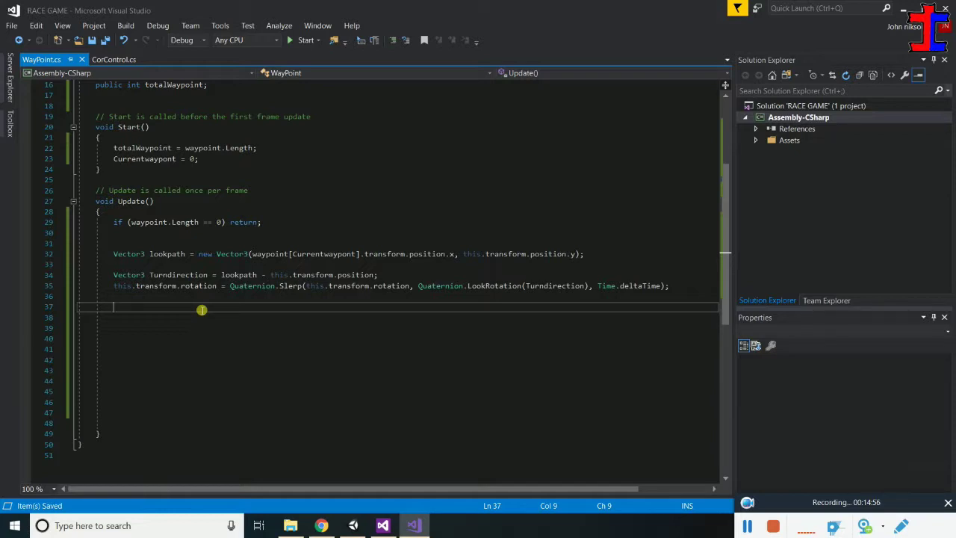
{"action": "double_click", "coordinate": [129, 254]}
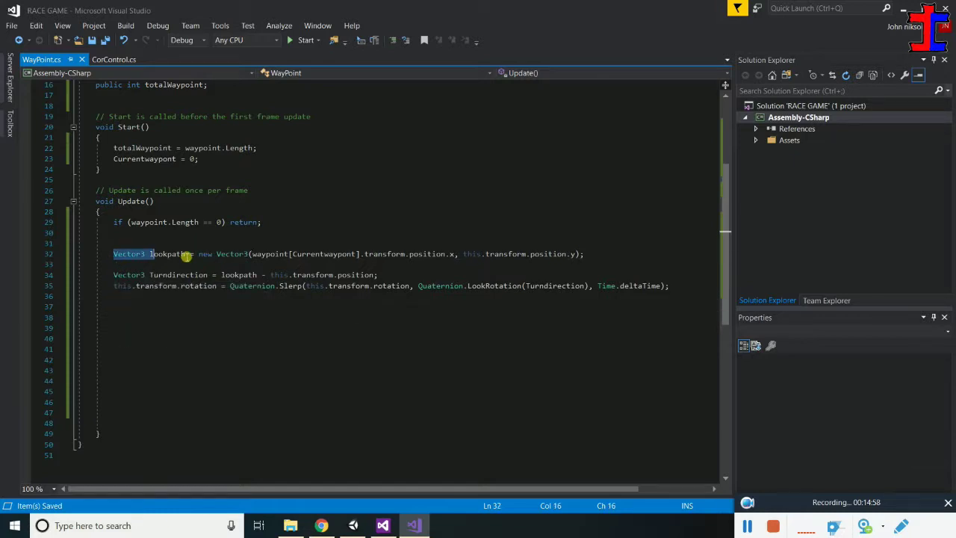
{"action": "left_click_drag", "start_coordinate": [187, 255], "coordinate": [188, 255]}
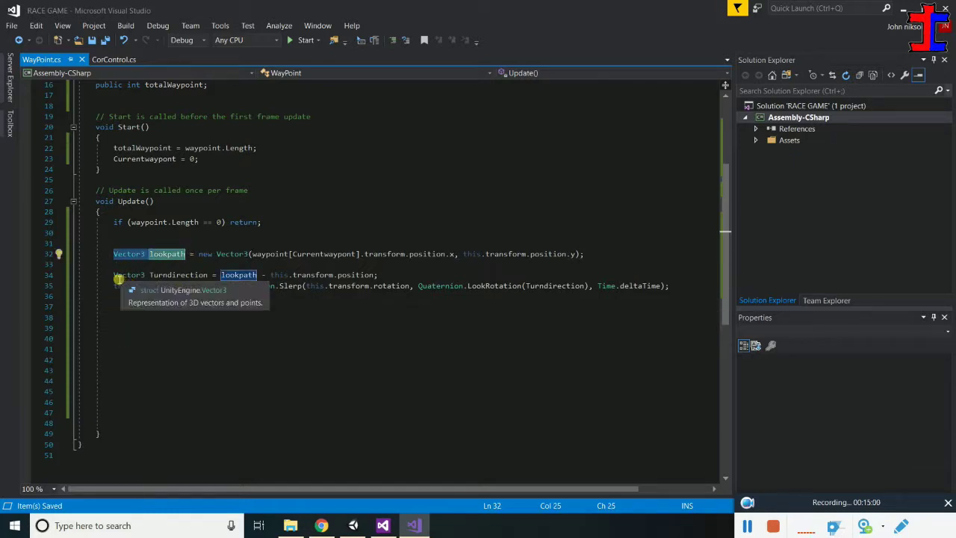
{"action": "left_click_drag", "start_coordinate": [114, 275], "coordinate": [375, 276]}
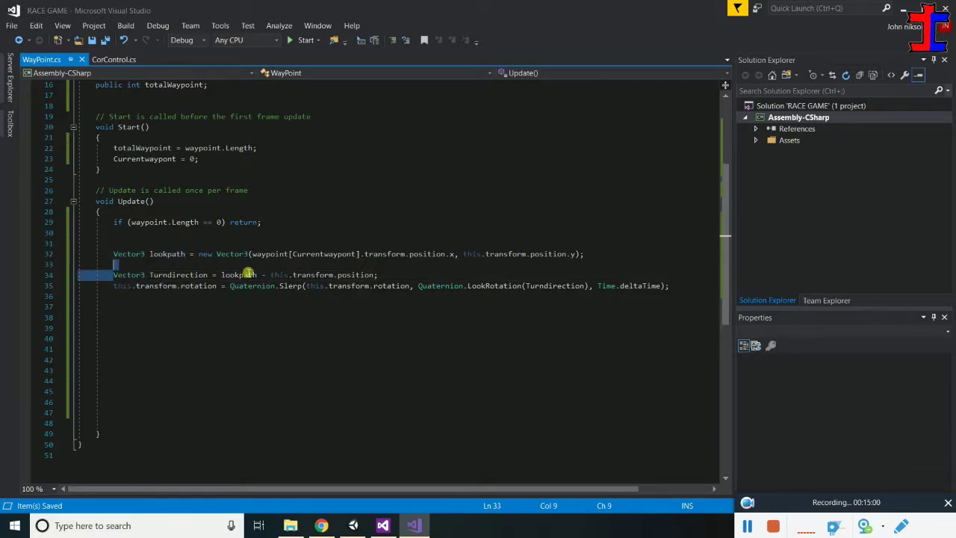
{"action": "left_click", "coordinate": [371, 342]}
{"action": "left_click", "coordinate": [116, 288]}
{"action": "left_click_drag", "start_coordinate": [118, 291], "coordinate": [670, 287]}
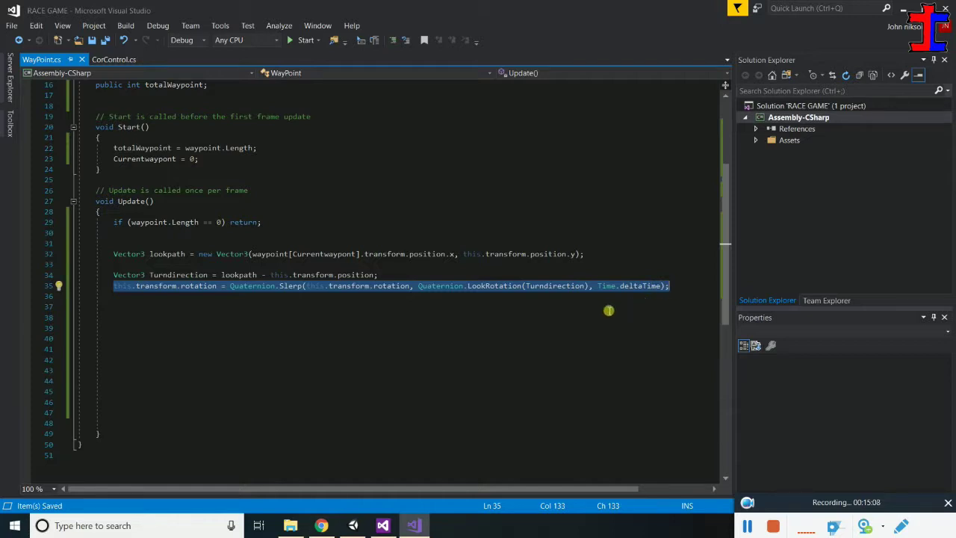
{"action": "left_click", "coordinate": [448, 339]}
{"action": "left_click", "coordinate": [170, 313]}
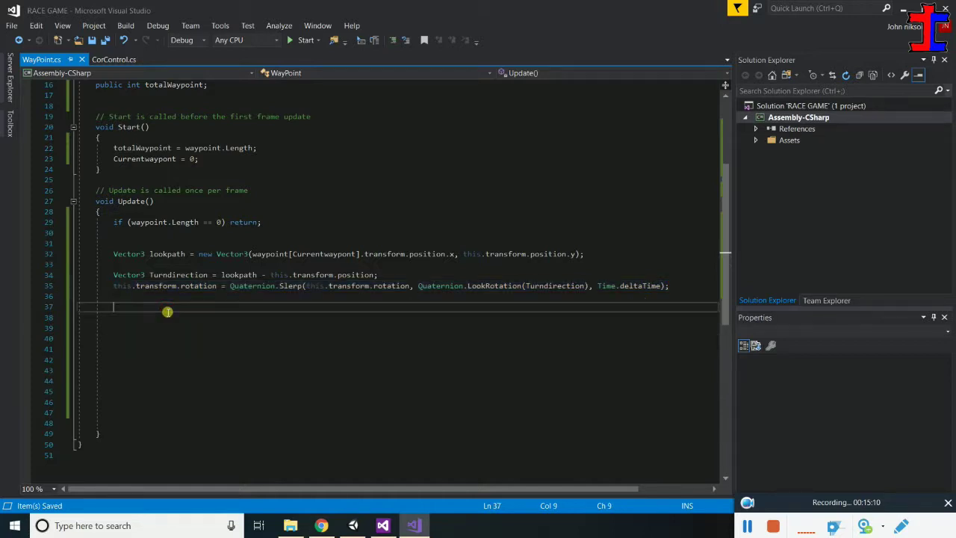
Write an if( ) on line 37 with Turndirection inside the parentheses
{"action": "type", "text": "("}
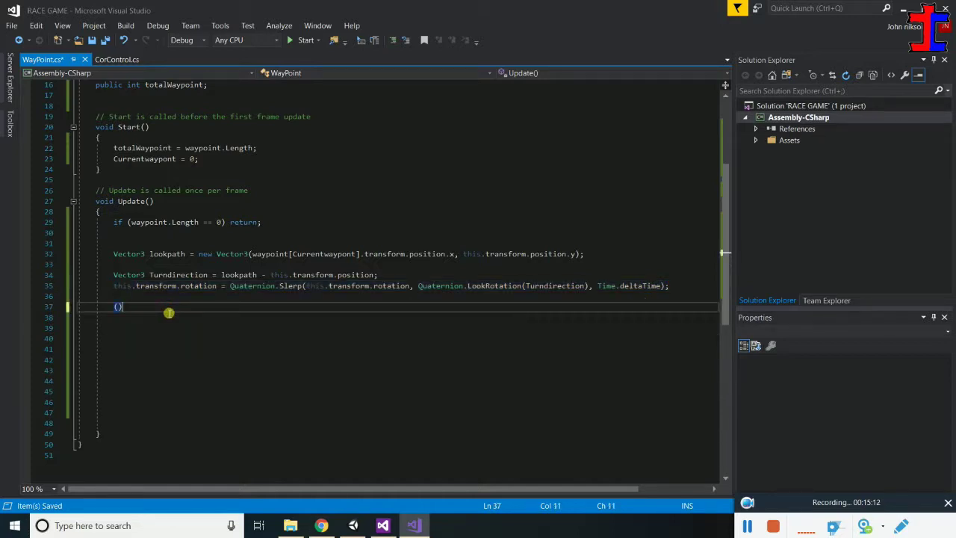
{"action": "key", "text": "Left"}
{"action": "type", "text": "if"}
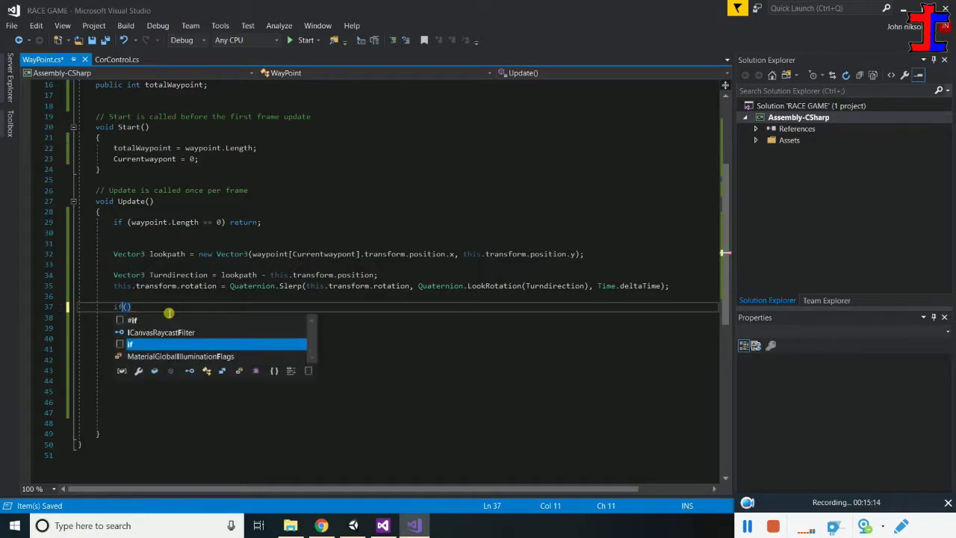
{"action": "key", "text": "Right"}
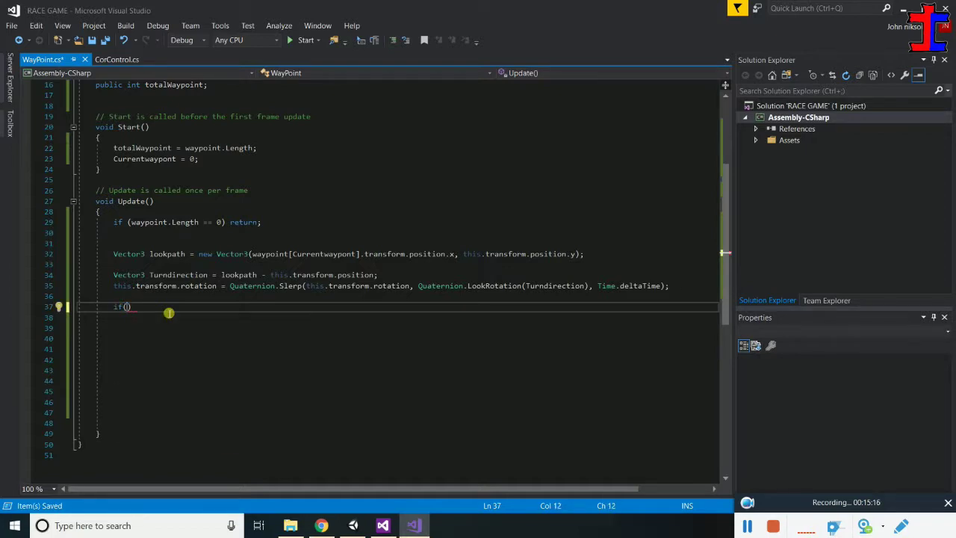
{"action": "type", "text": "tru"}
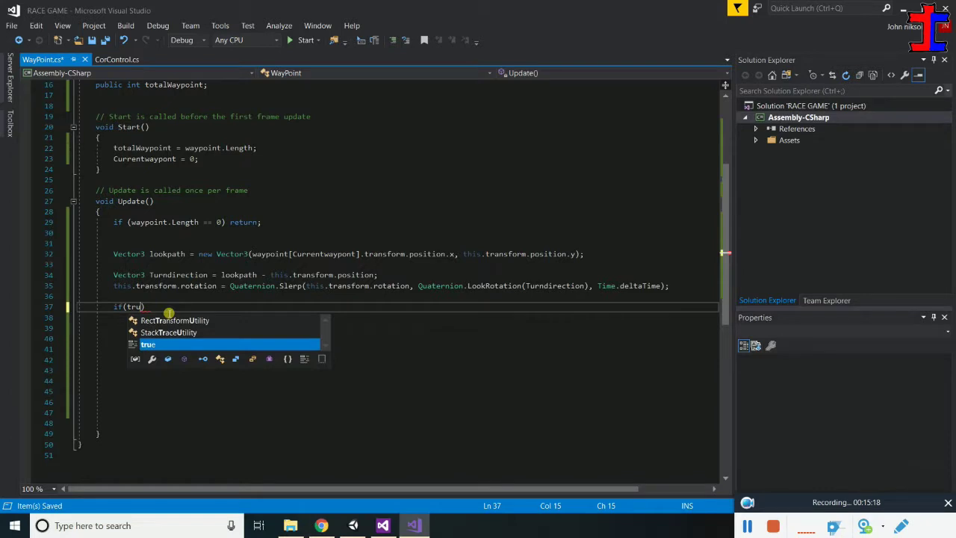
{"action": "key", "text": "BackSpace"}
{"action": "key", "text": "BackSpace"}
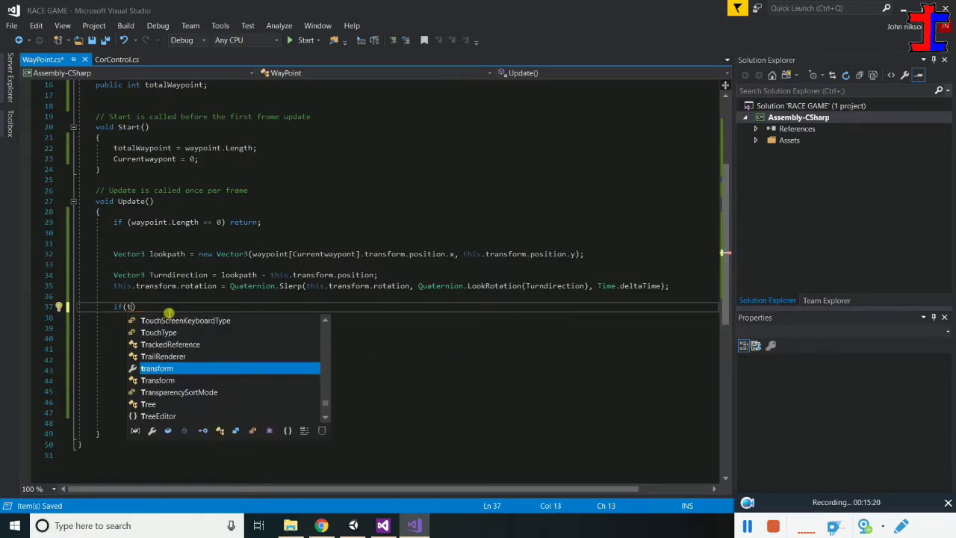
{"action": "type", "text": "urn"}
{"action": "key", "text": "space"}
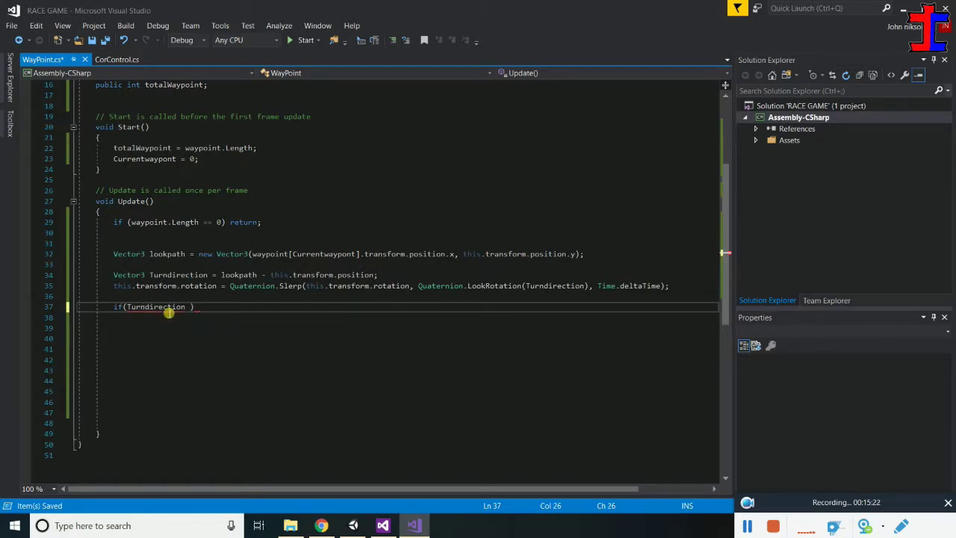
{"action": "key", "text": "BackSpace"}
Extend the condition to Turndirection.magnitude < ac, leaving the value unfinished
{"action": "type", "text": ".ma"}
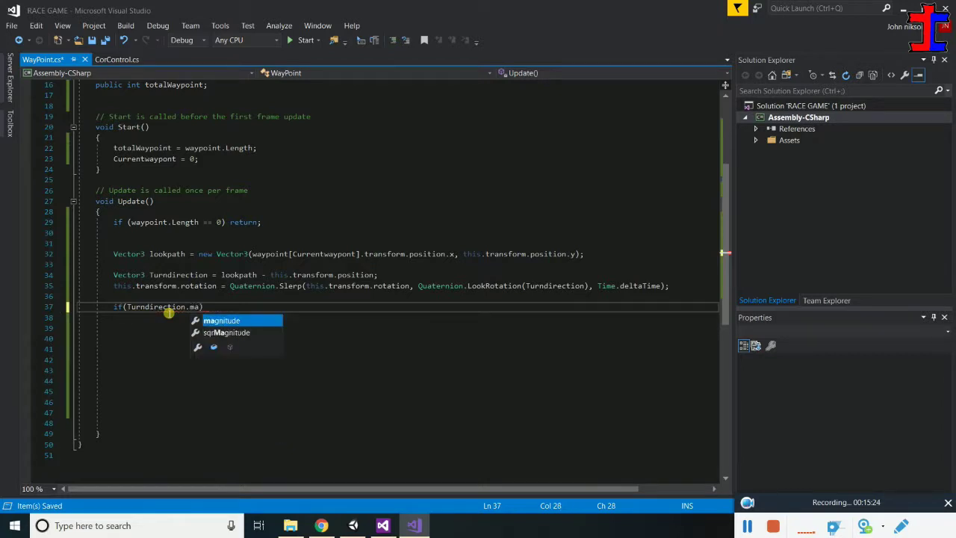
{"action": "key", "text": "space"}
{"action": "type", "text": "< "}
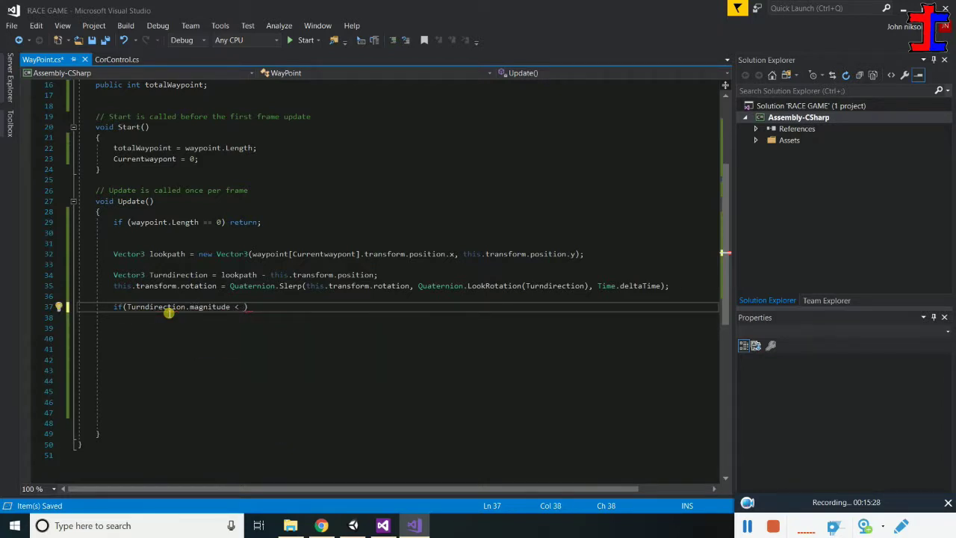
{"action": "type", "text": "acc"}
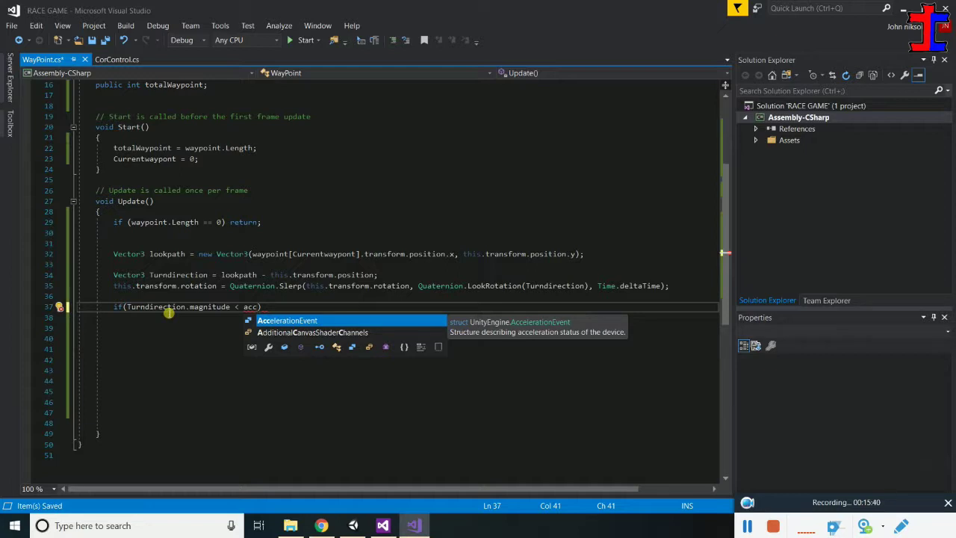
{"action": "key", "text": "BackSpace"}
{"action": "key", "text": "BackSpace"}
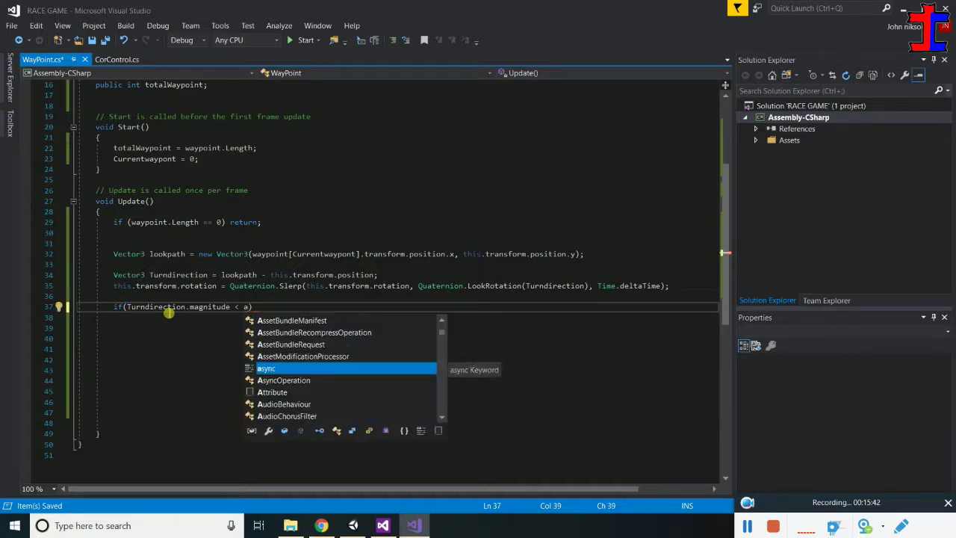
{"action": "type", "text": "c"}
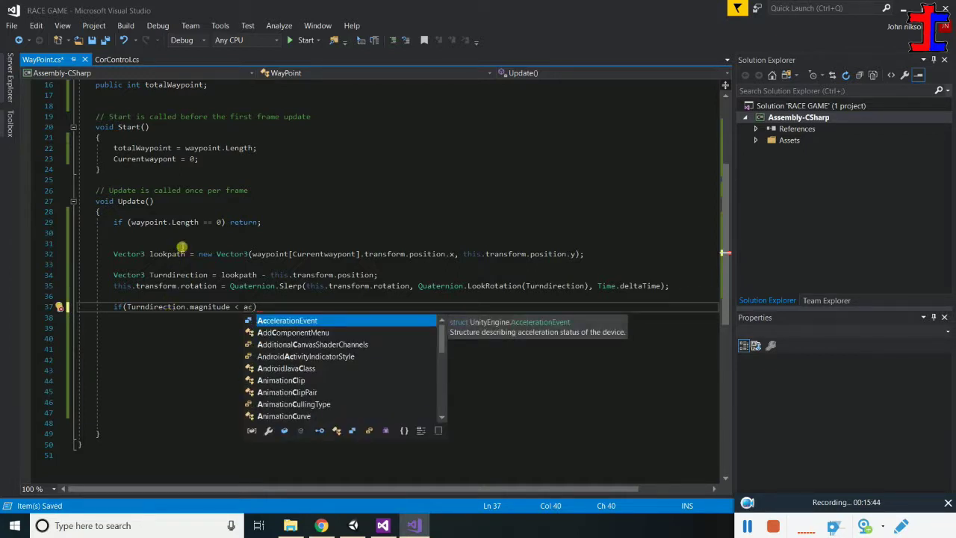
{"action": "scroll", "coordinate": [182, 247], "scroll_direction": "up", "scroll_amount": 3}
{"action": "scroll", "coordinate": [182, 248], "scroll_direction": "up", "scroll_amount": 1}
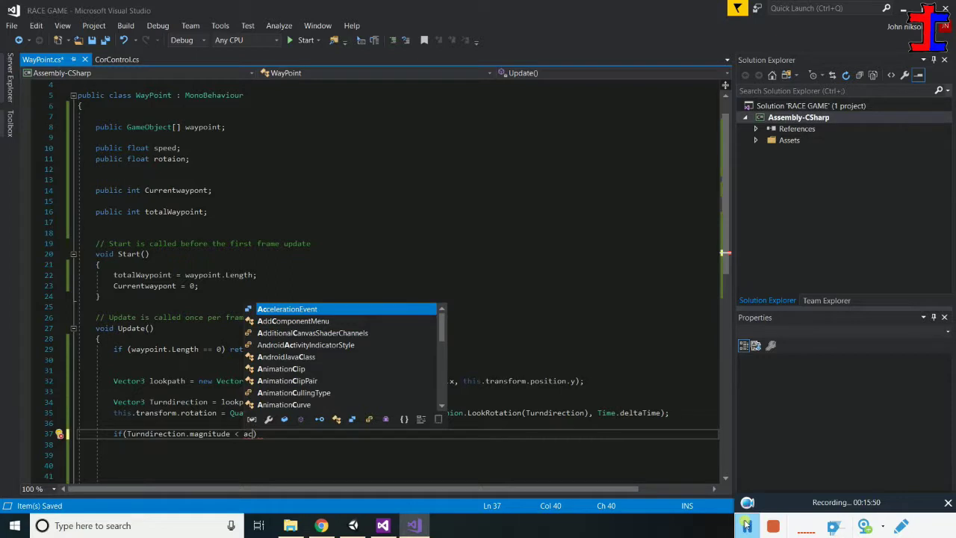
{"action": "key", "text": "Escape"}
{"action": "scroll", "coordinate": [350, 326], "scroll_direction": "up", "scroll_amount": 1}
Declare public float Accuracy; below the rotaion field and save WayPoint.cs
{"action": "left_click", "coordinate": [225, 249]}
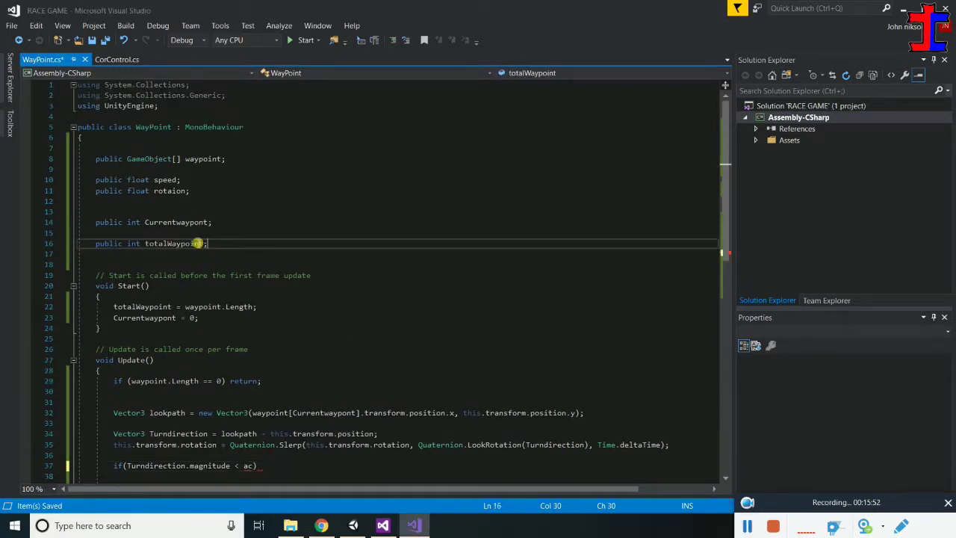
{"action": "left_click", "coordinate": [194, 193]}
{"action": "type", "text": "t"}
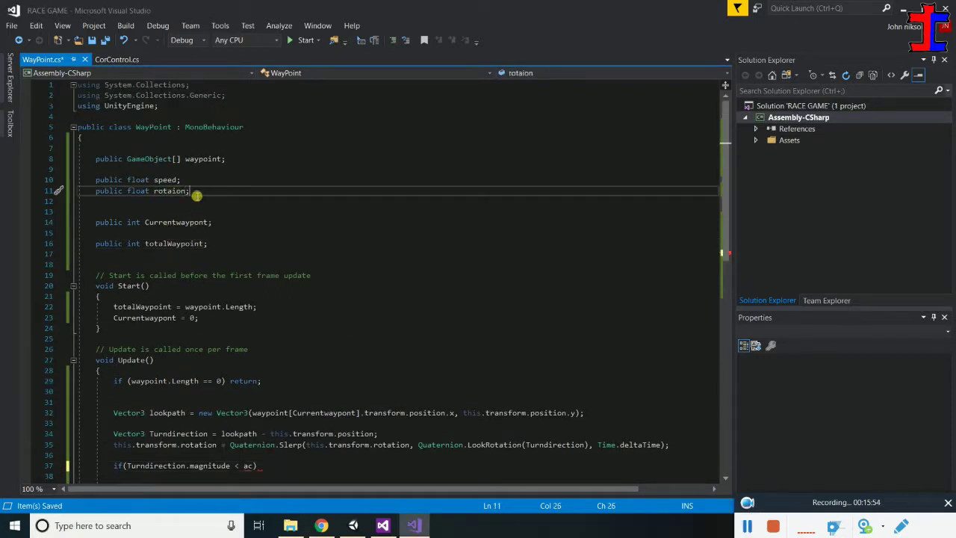
{"action": "key", "text": "Return"}
{"action": "type", "text": "p"}
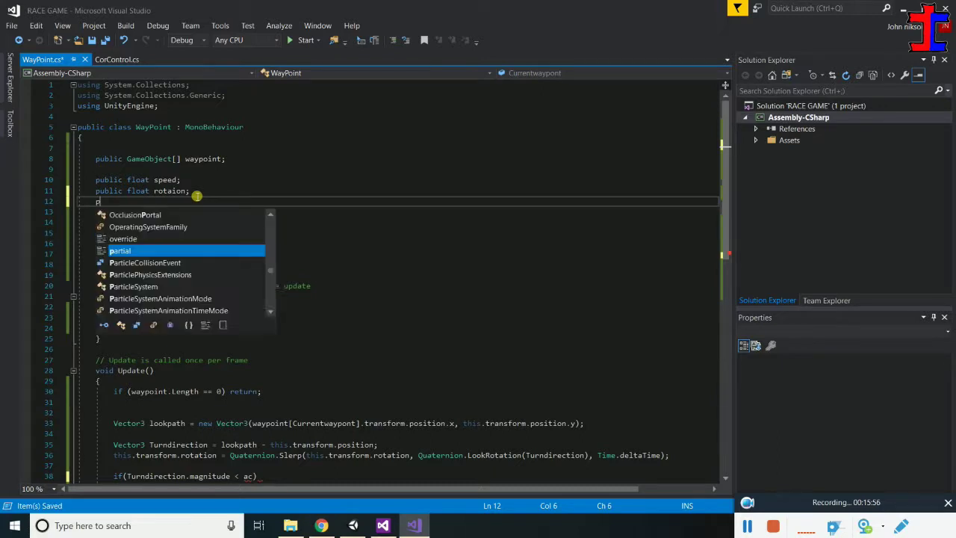
{"action": "type", "text": "ublic acc"}
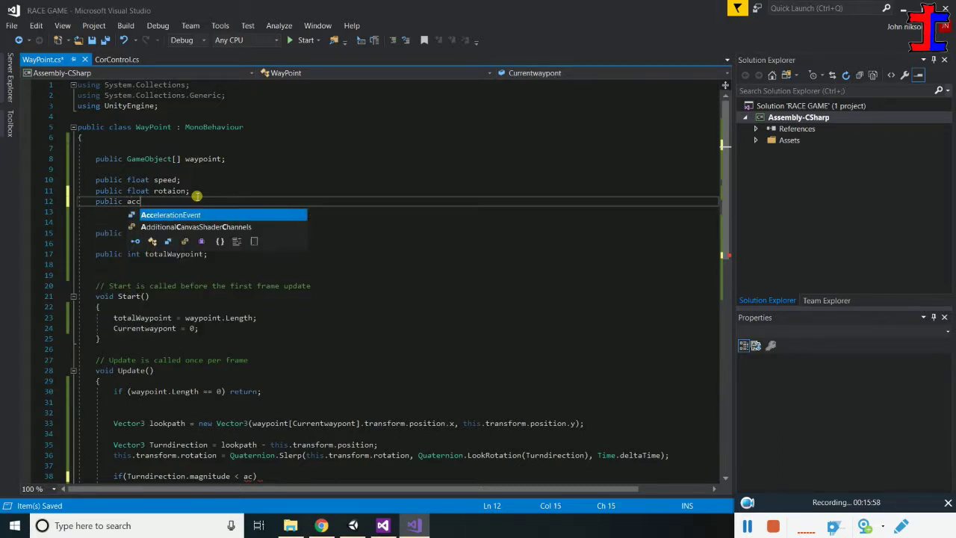
{"action": "key", "text": "BackSpace"}
{"action": "key", "text": "BackSpace"}
{"action": "key", "text": "BackSpace"}
{"action": "type", "text": "float Accuracy"}
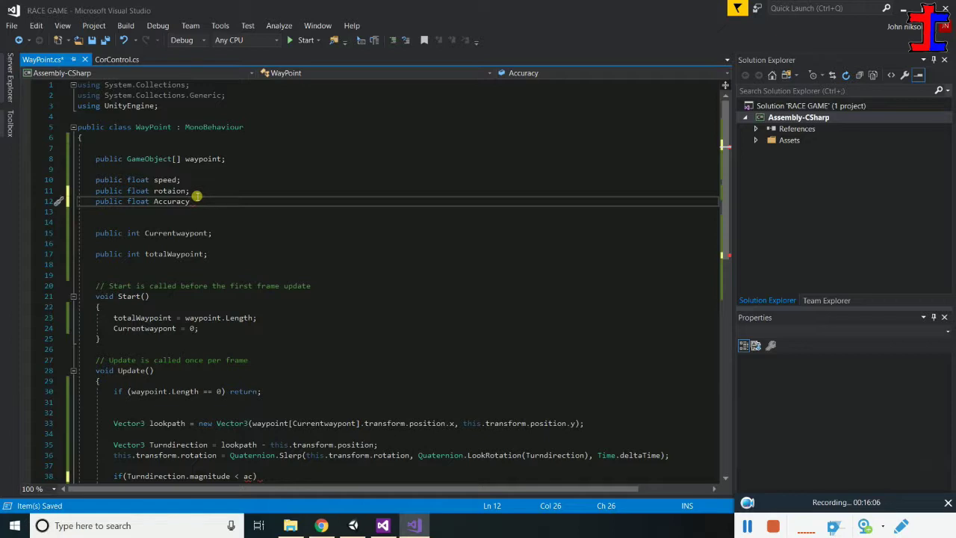
{"action": "type", "text": ";"}
{"action": "key", "text": "ctrl+s"}
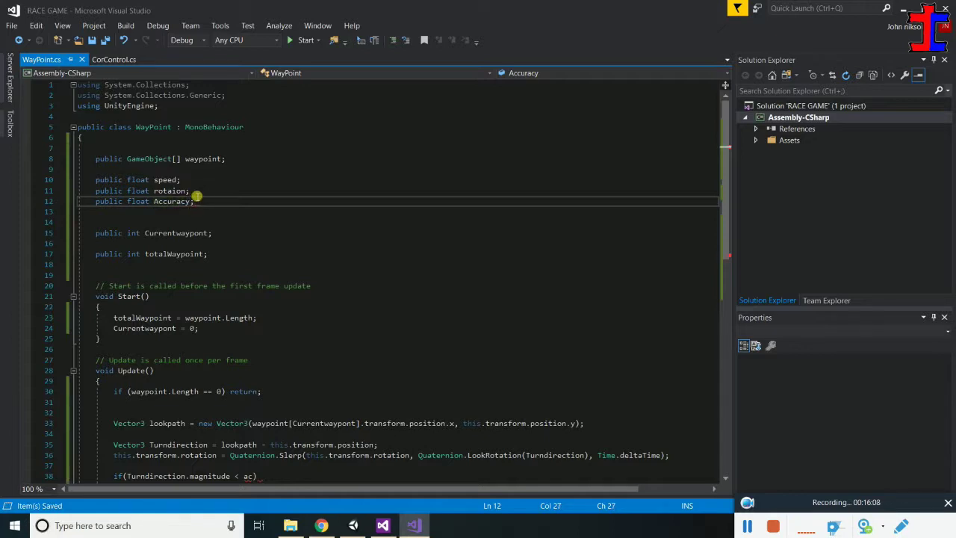
{"action": "scroll", "coordinate": [196, 198], "scroll_direction": "down", "scroll_amount": 5}
{"action": "left_click", "coordinate": [255, 319]}
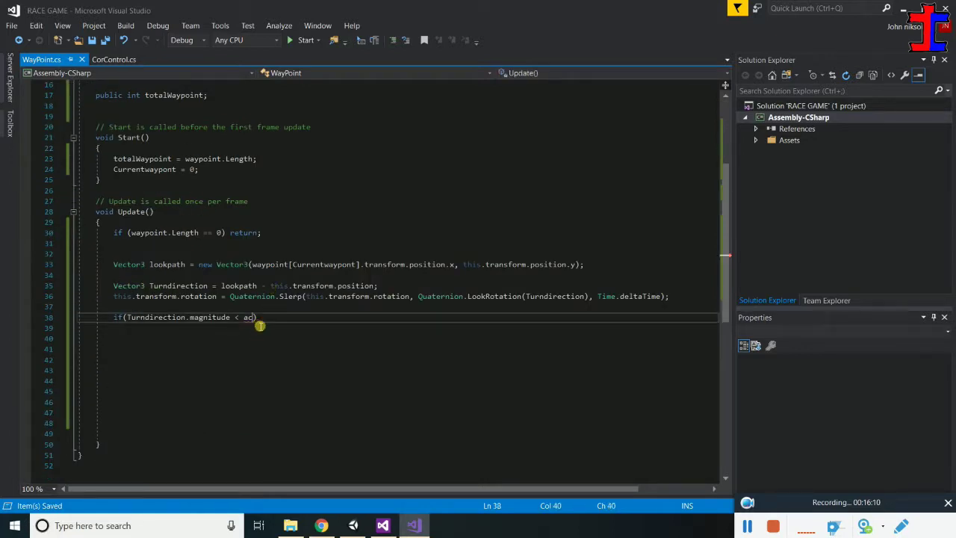
Change the comparison value to Accuracy and add a braced body containing Currentwaypont++
{"action": "key", "text": "BackSpace"}
{"action": "key", "text": "BackSpace"}
{"action": "type", "text": "acc"}
{"action": "key", "text": "Tab"}
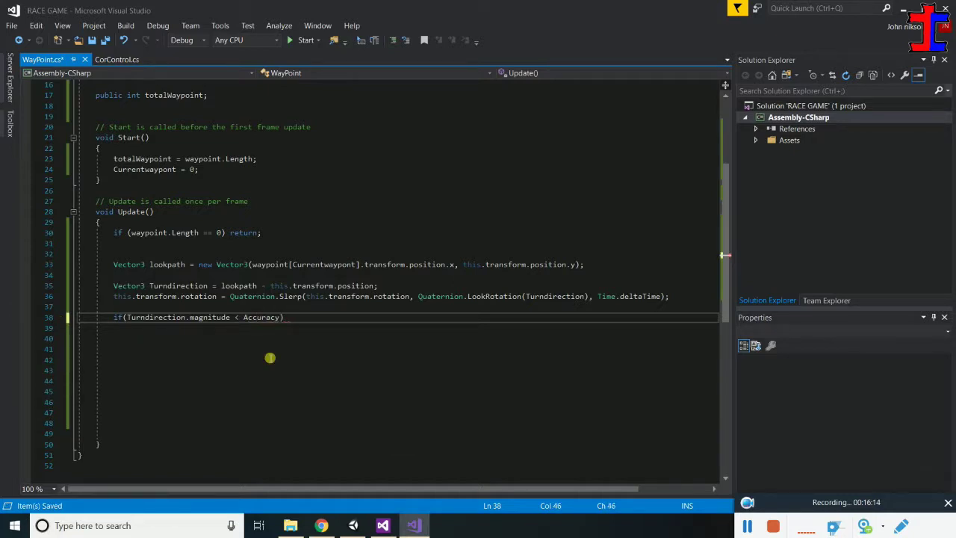
{"action": "key", "text": "Return"}
{"action": "type", "text": "{ }"}
{"action": "key", "text": "Return"}
{"action": "key", "text": "Return"}
{"action": "key", "text": "Return"}
{"action": "key", "text": "Return"}
{"action": "key", "text": "Return"}
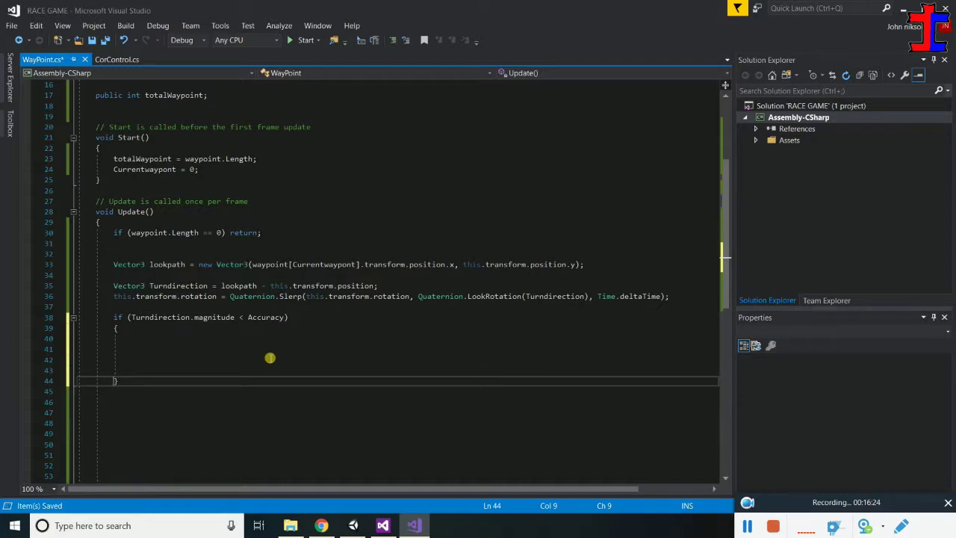
{"action": "type", "text": "cu"}
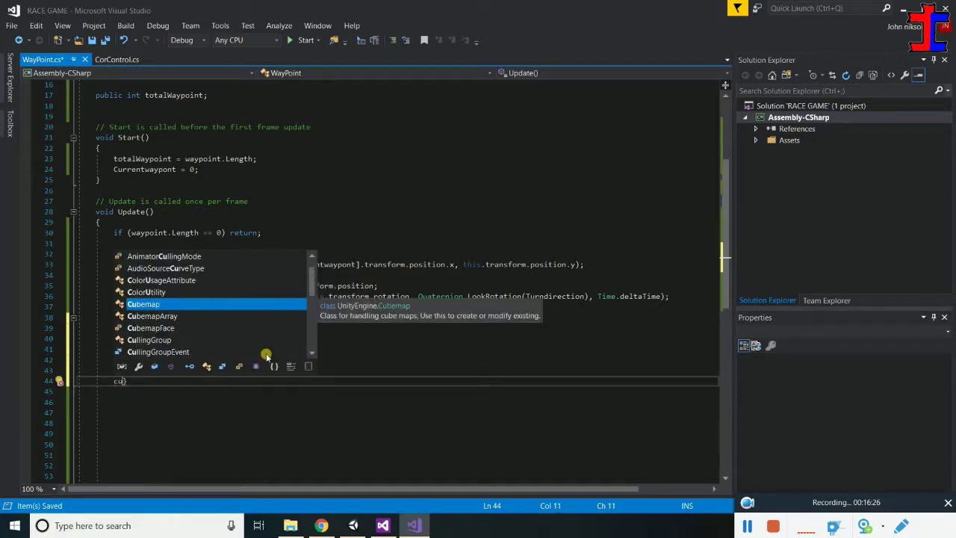
{"action": "type", "text": "rrentwaypont"}
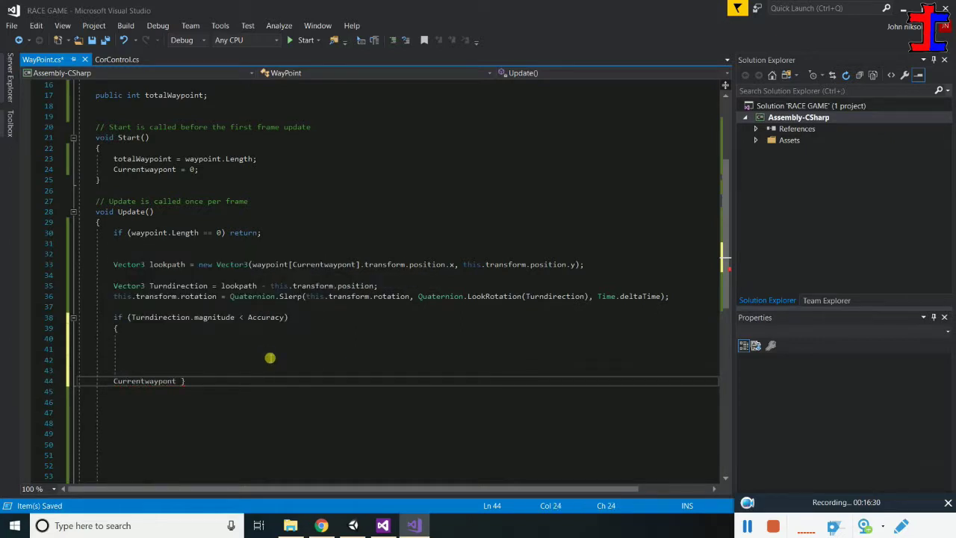
{"action": "type", "text": " ++"}
Remove the extra blank lines and indent, and end the increment with a semicolon
{"action": "key", "text": "Return"}
{"action": "key", "text": "Return"}
{"action": "key", "text": "Return"}
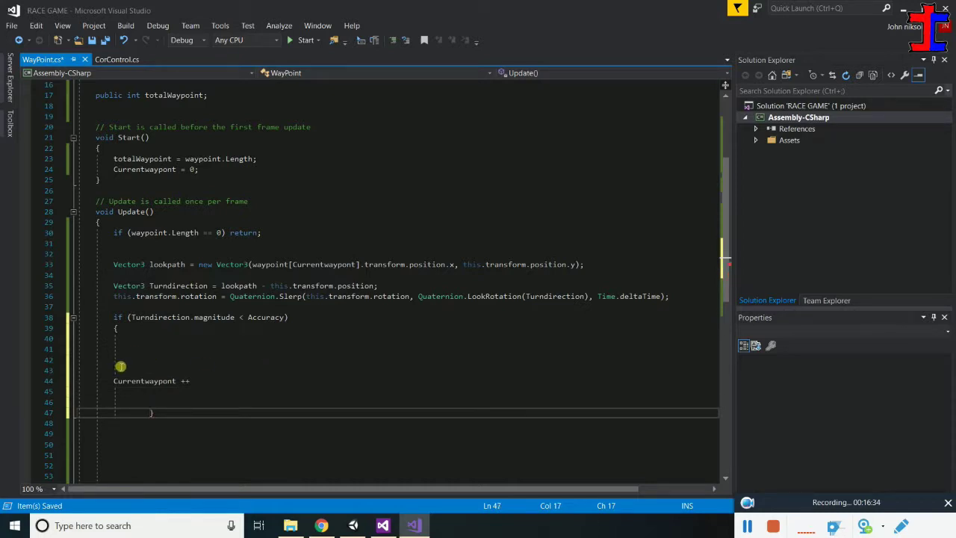
{"action": "left_click_drag", "start_coordinate": [121, 366], "coordinate": [121, 341]}
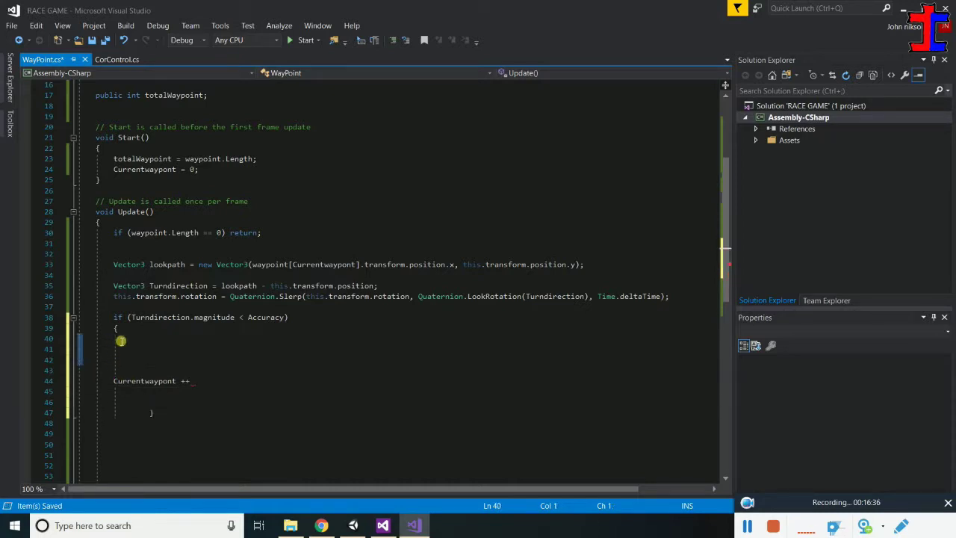
{"action": "key", "text": "Delete"}
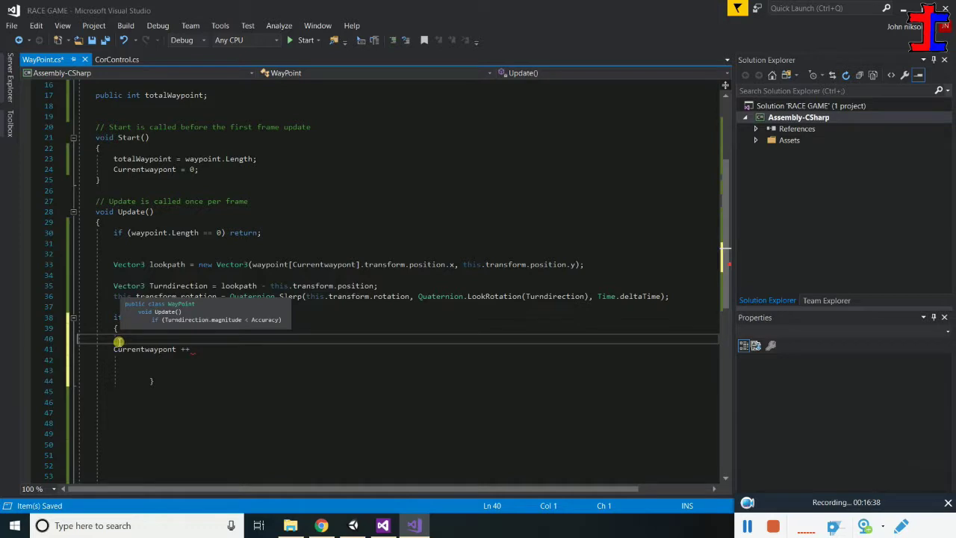
{"action": "left_click", "coordinate": [112, 333]}
{"action": "left_click", "coordinate": [132, 338]}
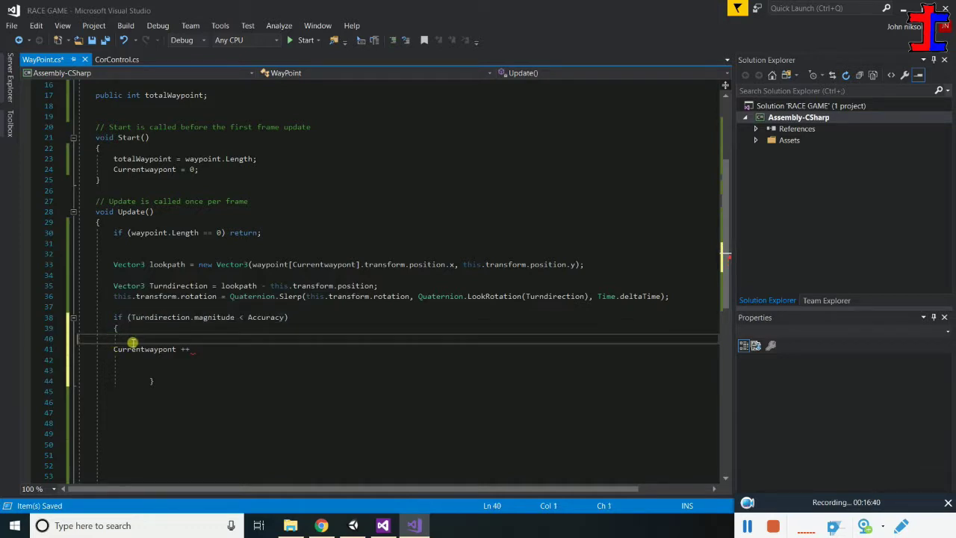
{"action": "key", "text": "BackSpace"}
{"action": "key", "text": "BackSpace"}
{"action": "key", "text": "BackSpace"}
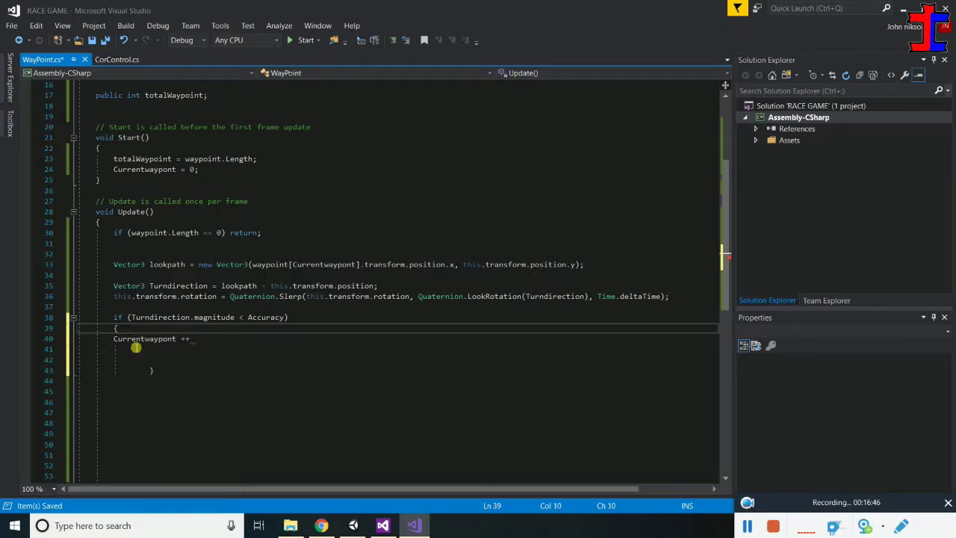
{"action": "left_click", "coordinate": [198, 341]}
{"action": "type", "text": ";"}
Begin a nested if statement below the increment using the if snippet
{"action": "key", "text": "Return"}
{"action": "type", "text": "{"}
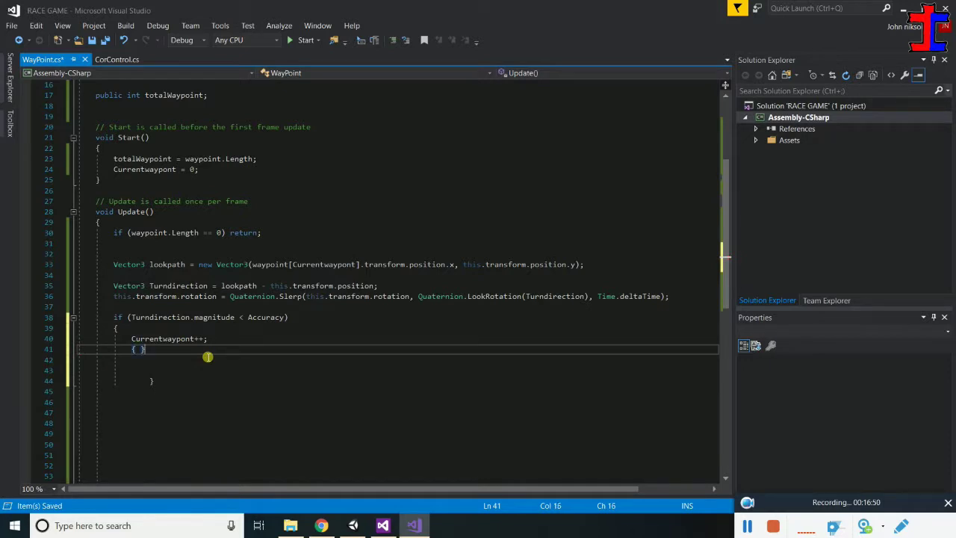
{"action": "key", "text": "Home"}
{"action": "type", "text": "if"}
{"action": "key", "text": "Tab"}
{"action": "key", "text": "Tab"}
{"action": "key", "text": "Right"}
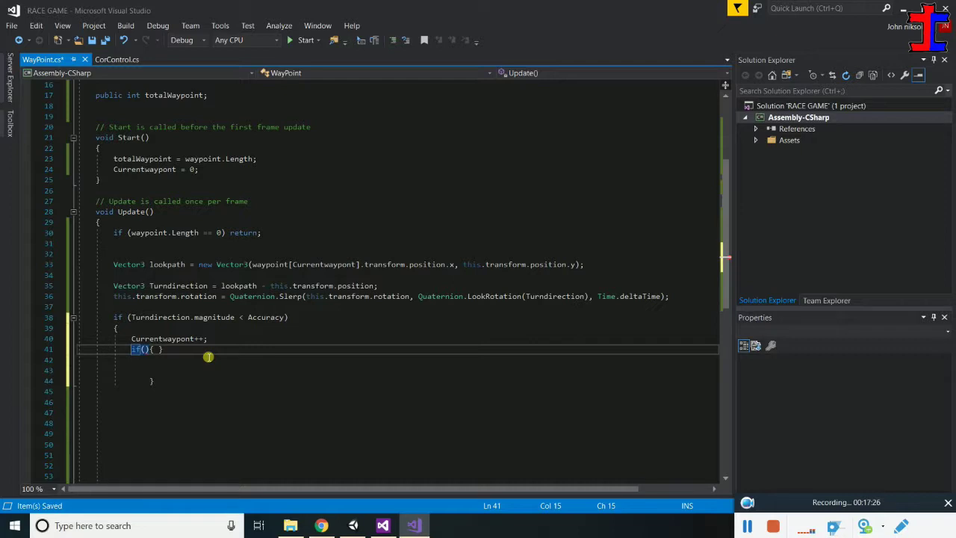
Write the if condition Currentwaypont >= waypoint.Length on line 41
{"action": "left_click", "coordinate": [160, 352]}
{"action": "key", "text": "Left"}
{"action": "key", "text": "Left"}
{"action": "key", "text": "Left"}
{"action": "type", "text": "cru"}
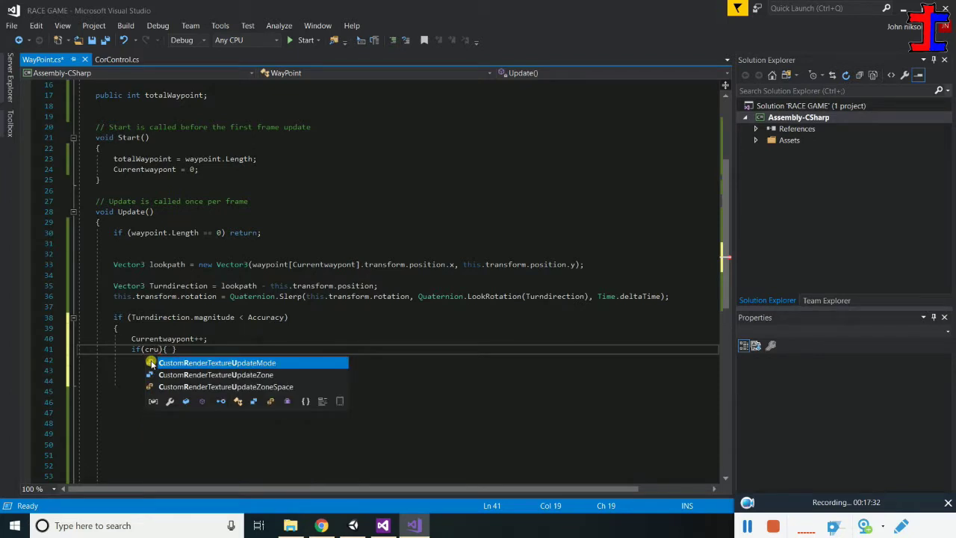
{"action": "key", "text": "BackSpace"}
{"action": "key", "text": "BackSpace"}
{"action": "type", "text": "urr"}
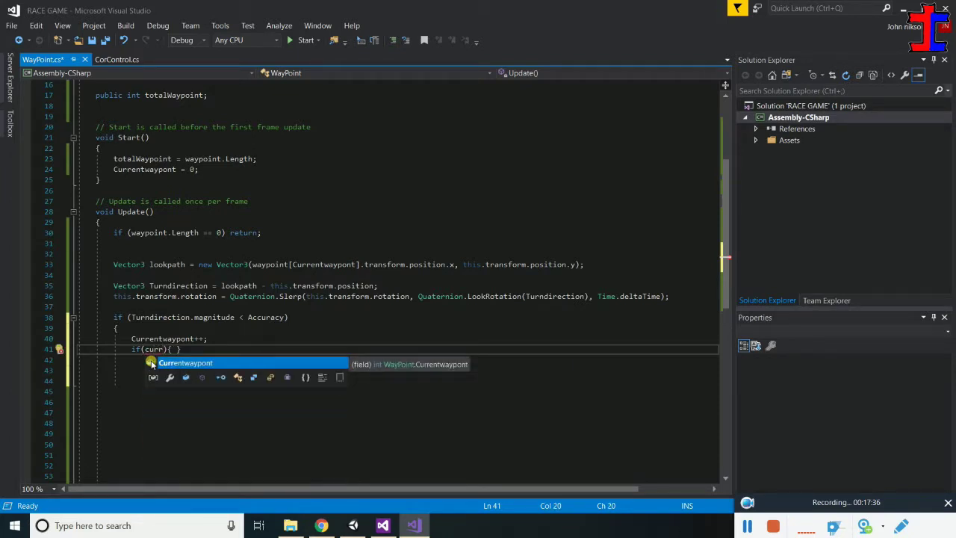
{"action": "type", "text": " >"}
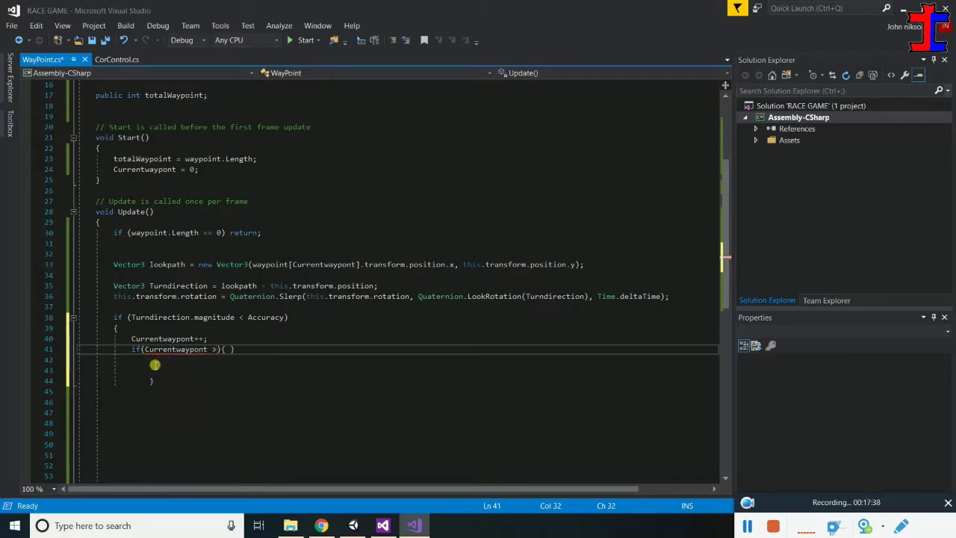
{"action": "type", "text": "="}
{"action": "type", "text": " wa"}
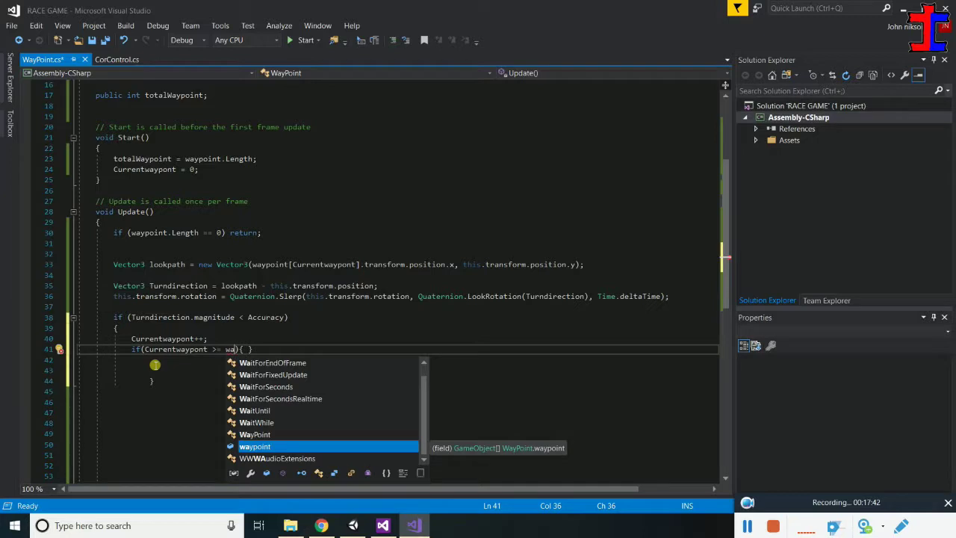
{"action": "key", "text": "Tab"}
{"action": "type", "text": "."}
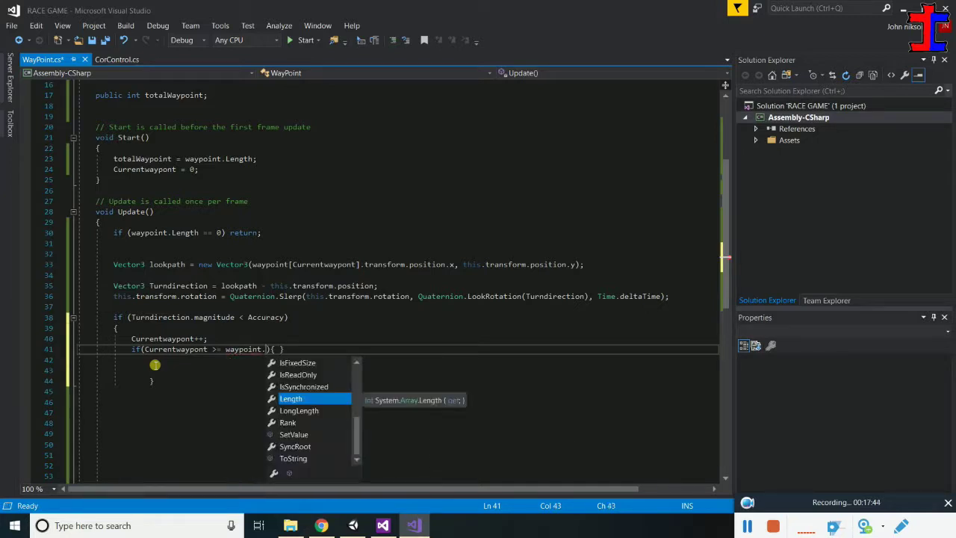
{"action": "key", "text": "Tab"}
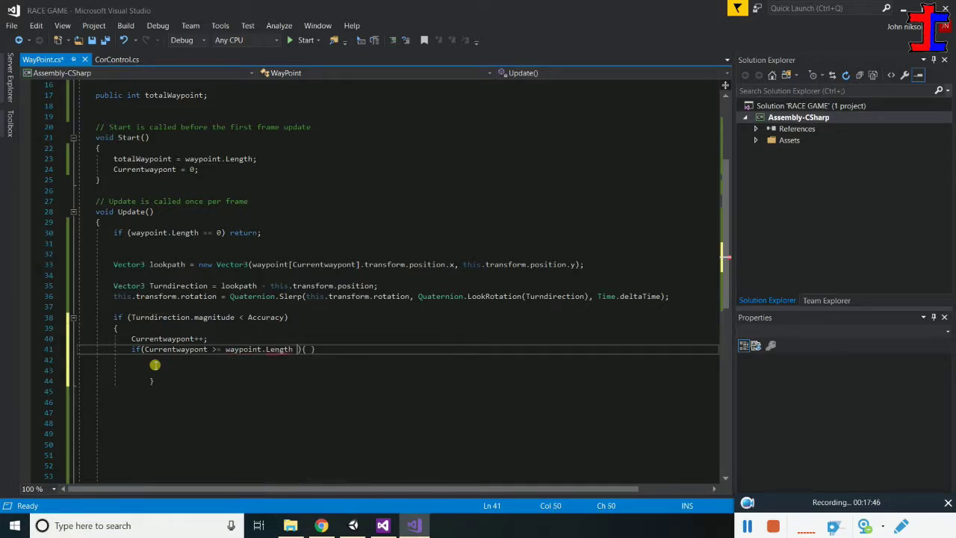
{"action": "key", "text": "Right"}
{"action": "key", "text": "Right"}
Add waypoint = 0 inside the if block and save WayPoint.cs
{"action": "key", "text": "Return"}
{"action": "key", "text": "Return"}
{"action": "key", "text": "Return"}
{"action": "key", "text": "Return"}
{"action": "key", "text": "Up"}
{"action": "key", "text": "Up"}
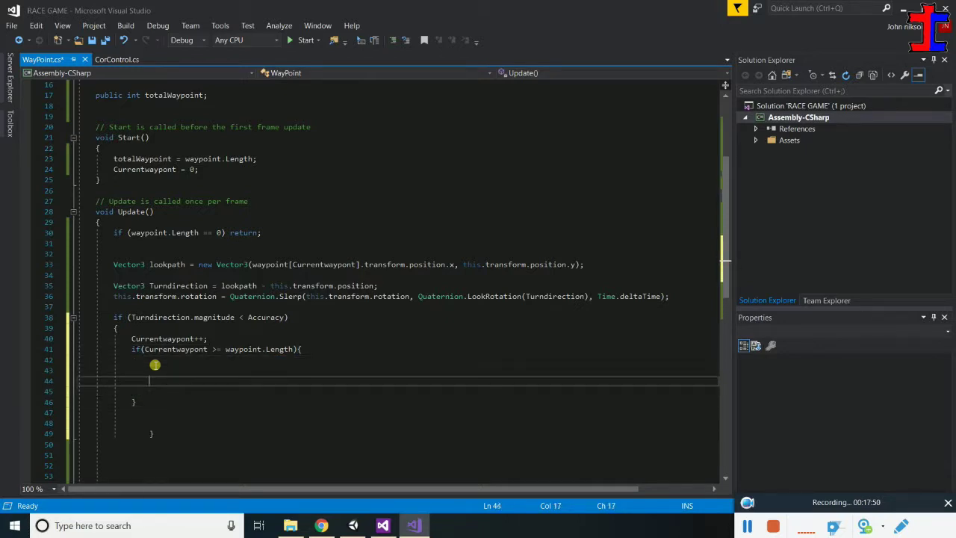
{"action": "type", "text": "wa"}
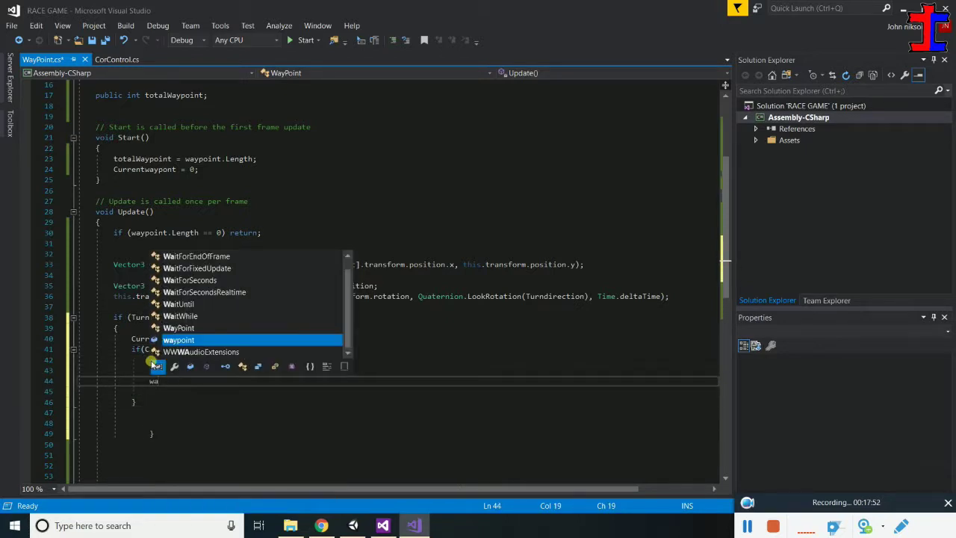
{"action": "type", "text": "ypoint "}
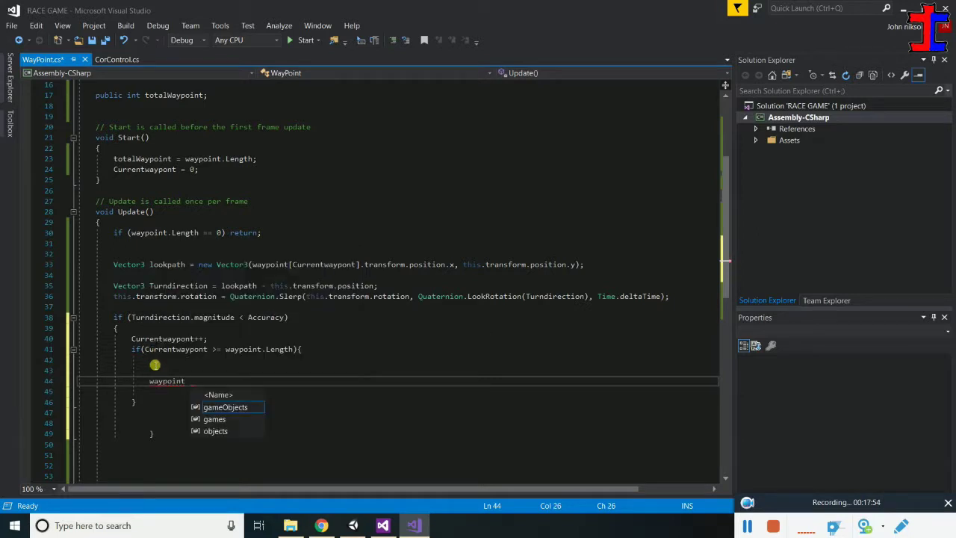
{"action": "type", "text": "= 0;"}
{"action": "key", "text": "ctrl+s"}
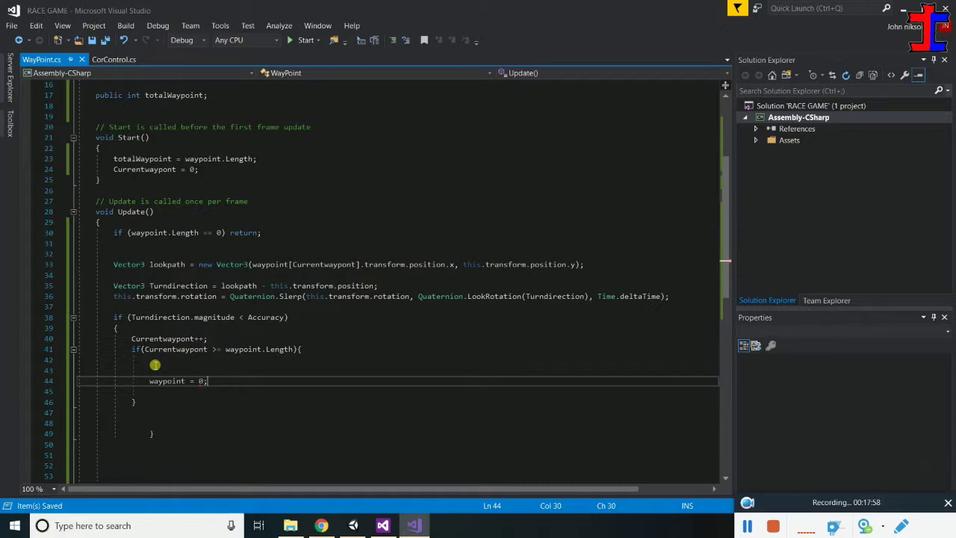
Align the Accuracy check's closing brace on line 49 with its if statement
{"action": "left_click", "coordinate": [136, 404]}
{"action": "scroll", "coordinate": [159, 426], "scroll_direction": "down", "scroll_amount": 3}
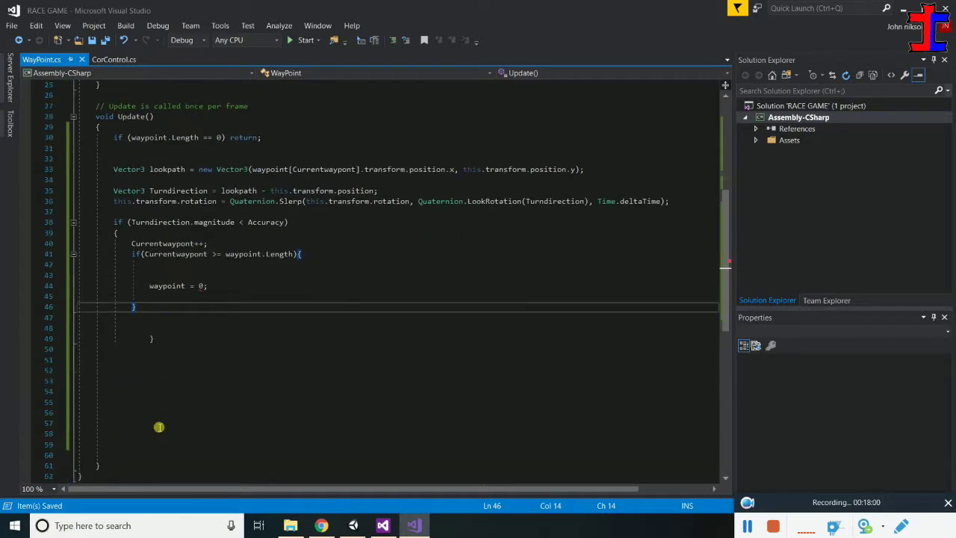
{"action": "scroll", "coordinate": [168, 355], "scroll_direction": "down", "scroll_amount": 1}
{"action": "left_click", "coordinate": [157, 309]}
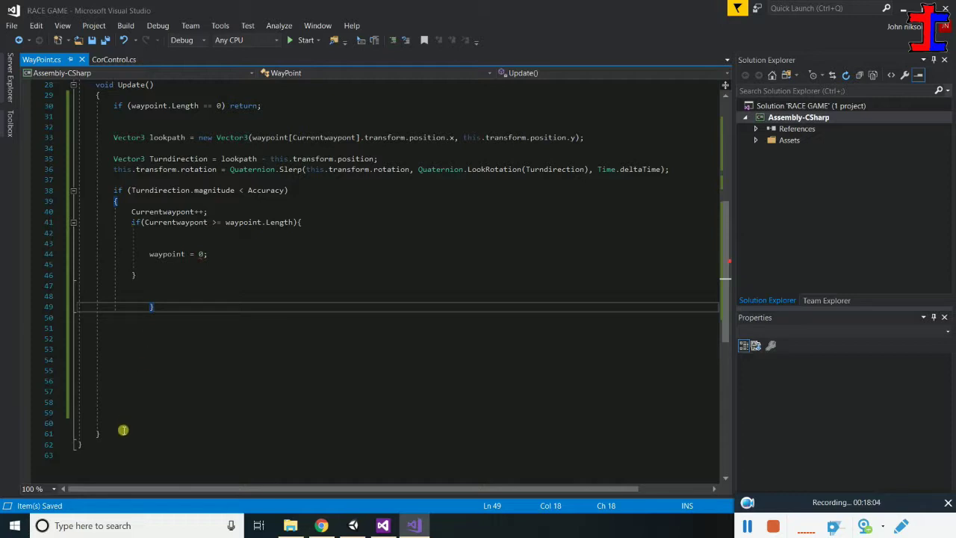
{"action": "left_click", "coordinate": [102, 436]}
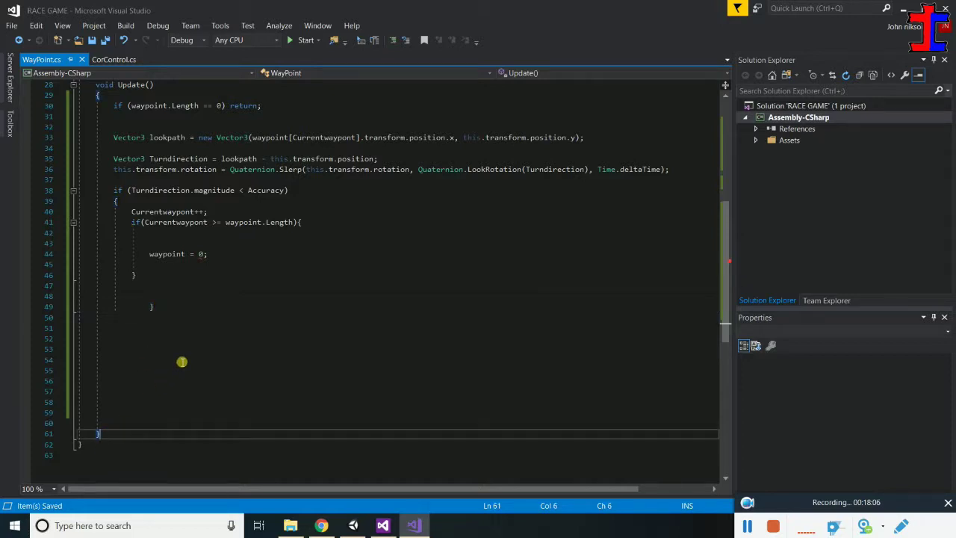
{"action": "scroll", "coordinate": [181, 362], "scroll_direction": "down", "scroll_amount": 2}
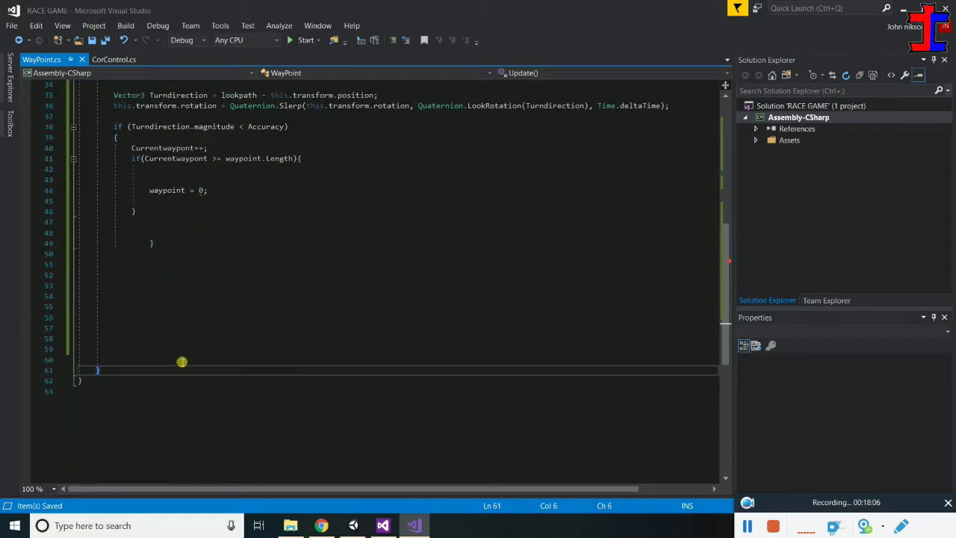
{"action": "scroll", "coordinate": [128, 354], "scroll_direction": "up", "scroll_amount": 5}
{"action": "scroll", "coordinate": [128, 353], "scroll_direction": "down", "scroll_amount": 4}
{"action": "left_click", "coordinate": [140, 337]}
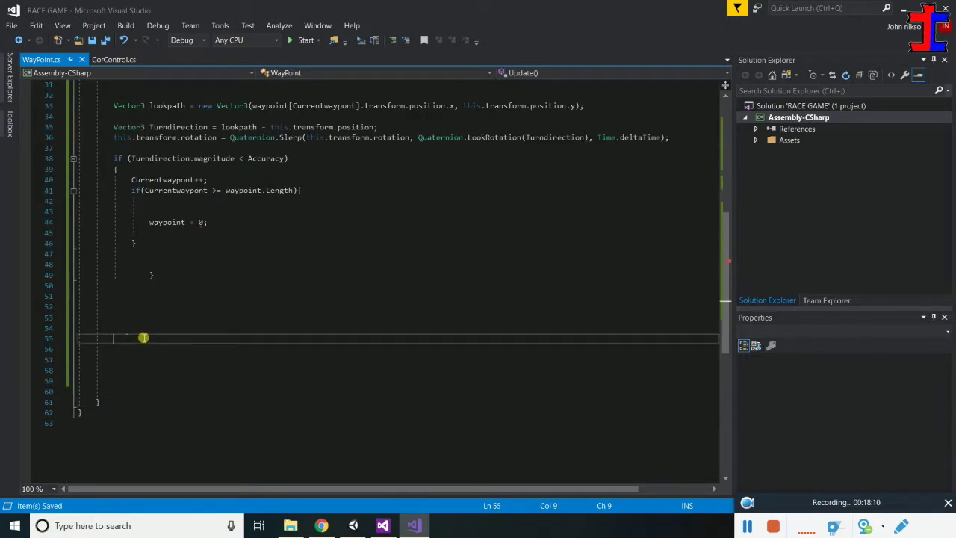
{"action": "left_click", "coordinate": [155, 298]}
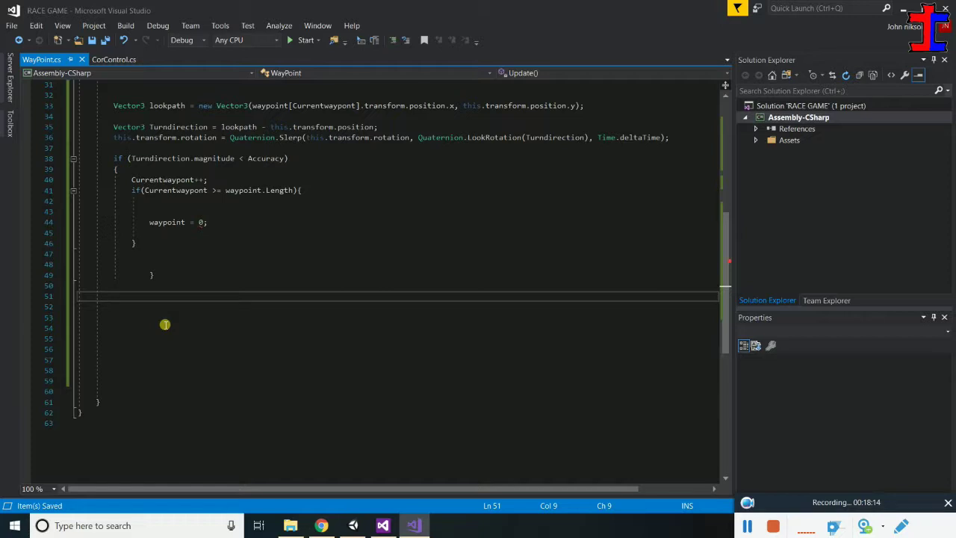
{"action": "left_click", "coordinate": [147, 276]}
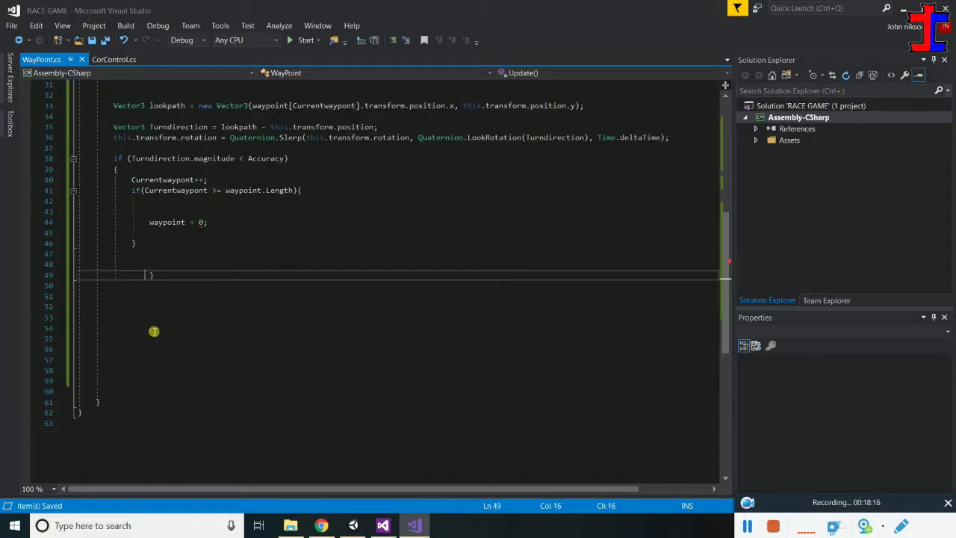
{"action": "key", "text": "BackSpace"}
{"action": "key", "text": "BackSpace"}
{"action": "key", "text": "BackSpace"}
{"action": "key", "text": "BackSpace"}
{"action": "key", "text": "BackSpace"}
Add this.transform.Translate(0, 0, speed * Time.deltaTime); after the Accuracy check and save
{"action": "key", "text": "Return"}
{"action": "type", "text": "thi"}
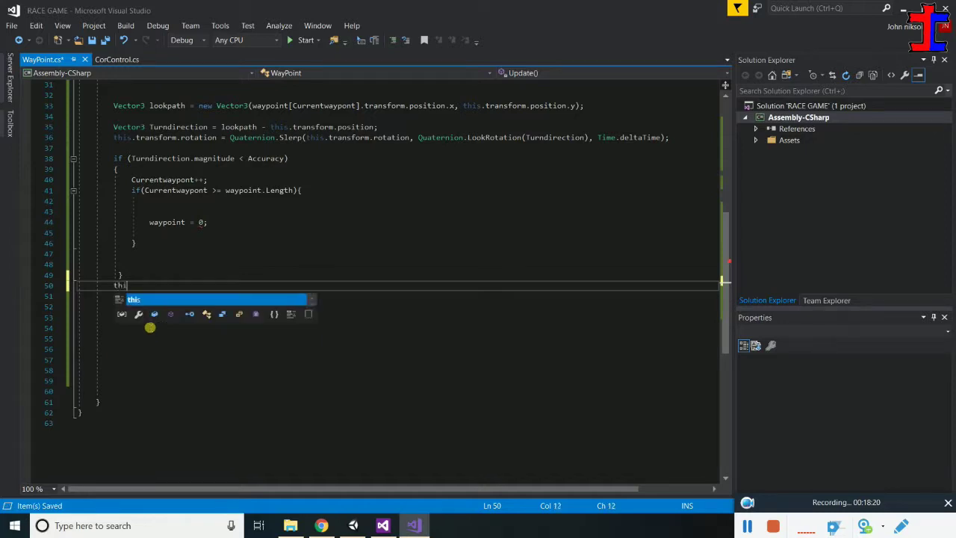
{"action": "type", "text": "s.t"}
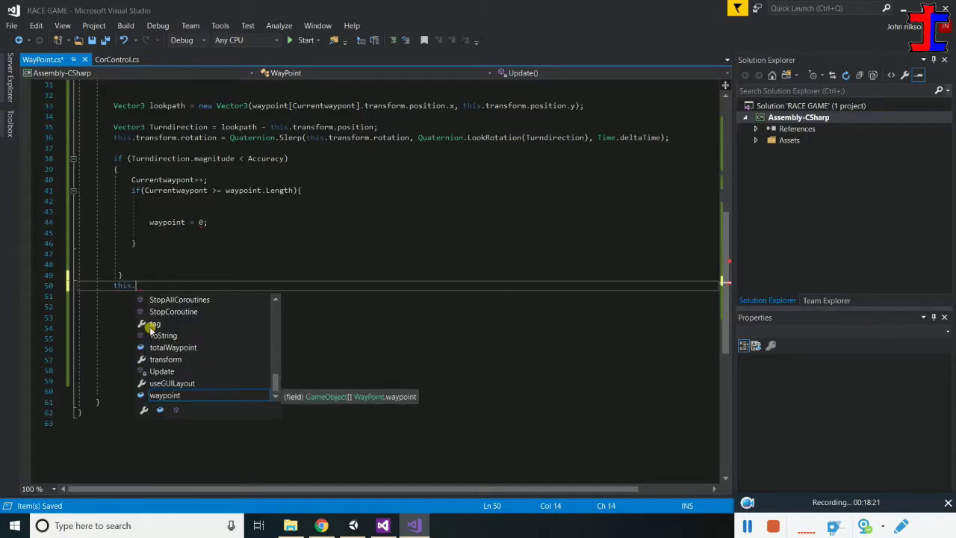
{"action": "type", "text": "ransform"}
{"action": "type", "text": ".t"}
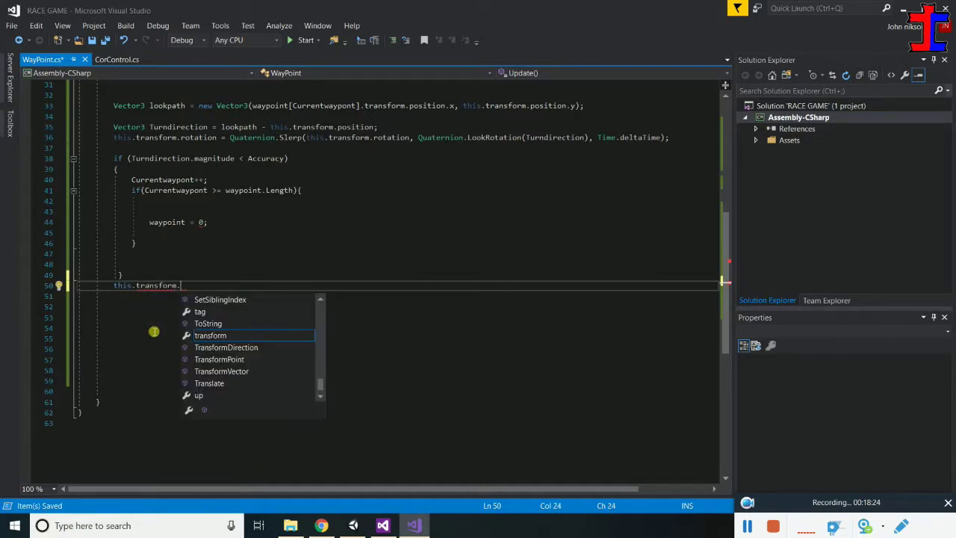
{"action": "type", "text": "ra"}
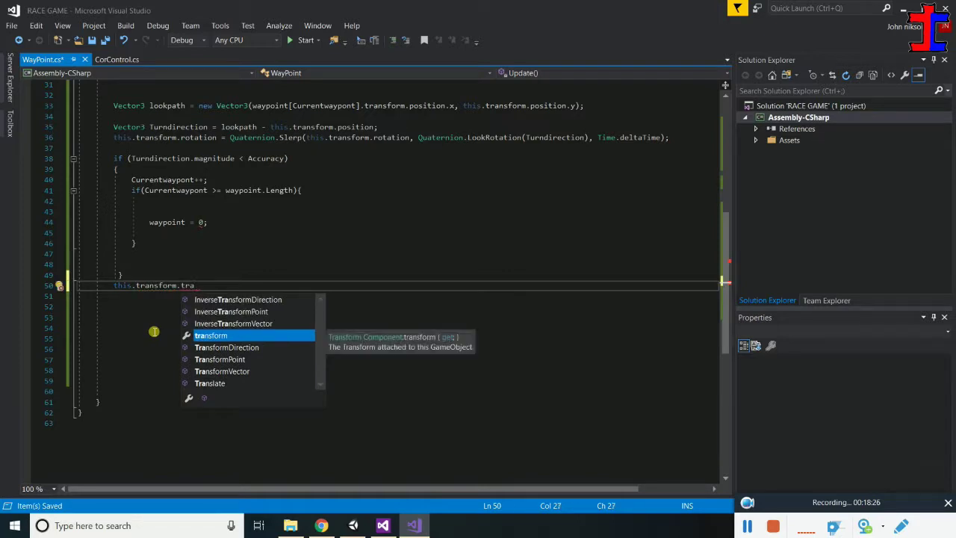
{"action": "key", "text": "Down"}
{"action": "key", "text": "Down"}
{"action": "key", "text": "Down"}
{"action": "key", "text": "Down"}
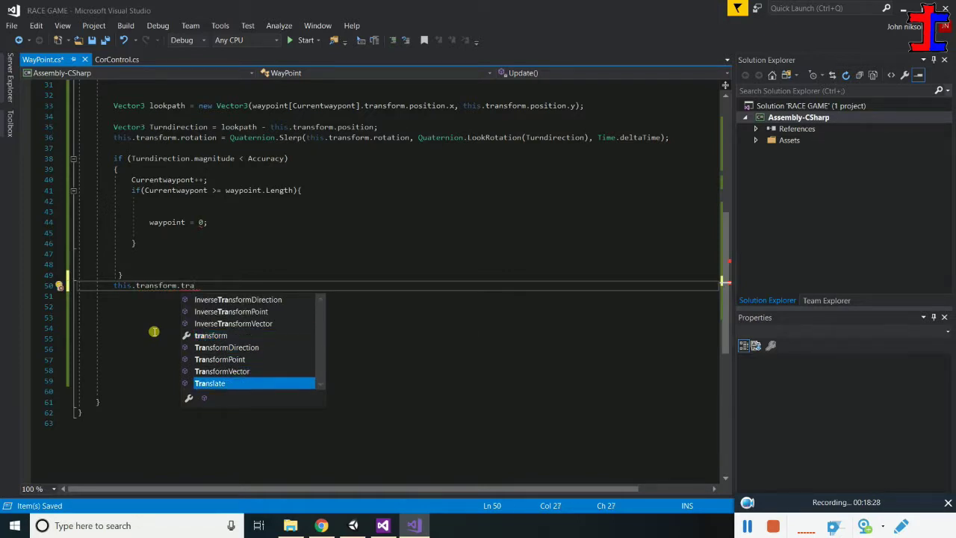
{"action": "type", "text": "(0,"}
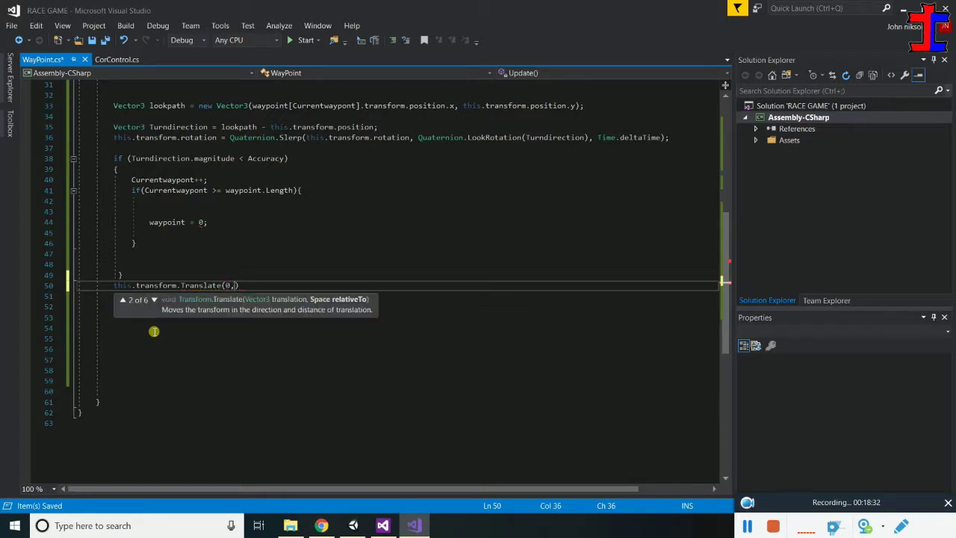
{"action": "type", "text": "0"}
{"action": "type", "text": ",speed"}
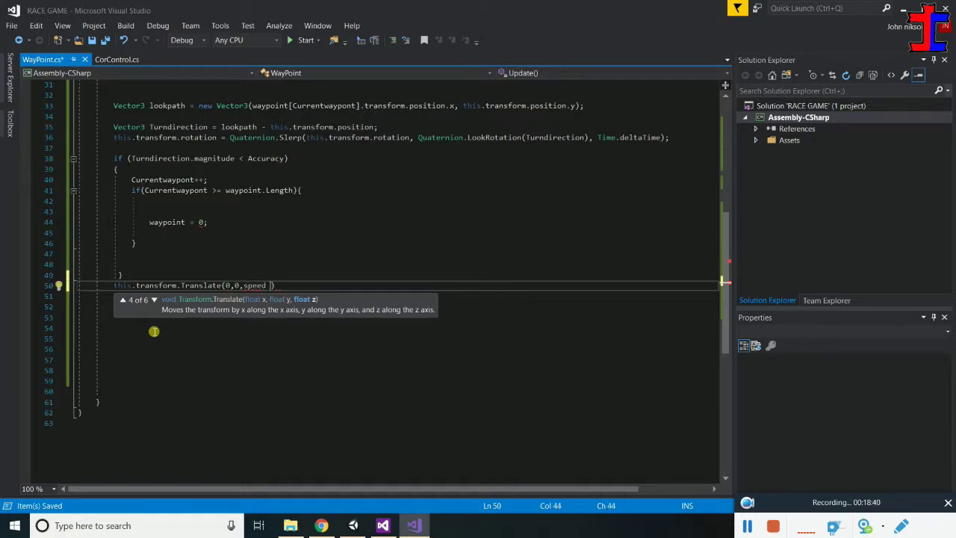
{"action": "type", "text": " *Time."}
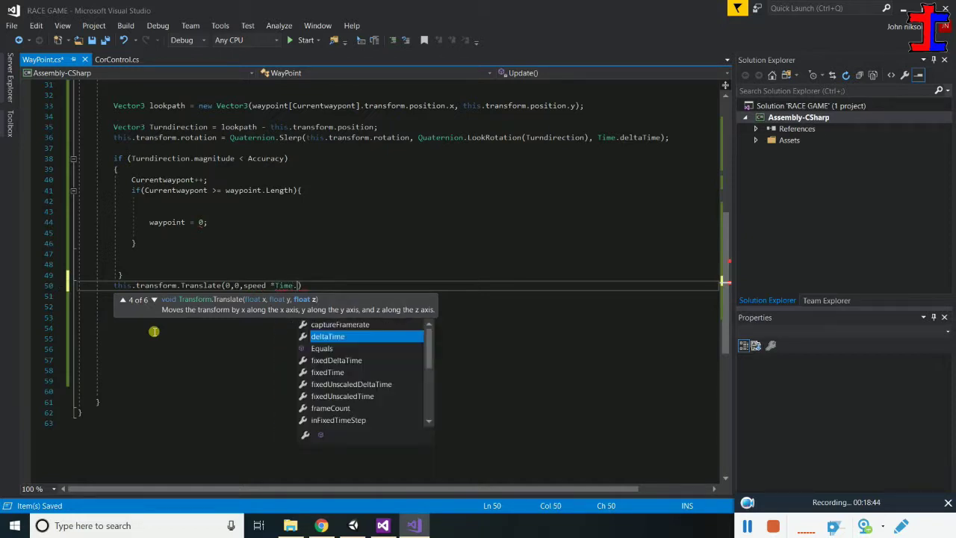
{"action": "type", "text": "deltaTime"}
{"action": "key", "text": "BackSpace"}
{"action": "key", "text": "Right"}
{"action": "type", "text": ";"}
{"action": "key", "text": "ctrl+s"}
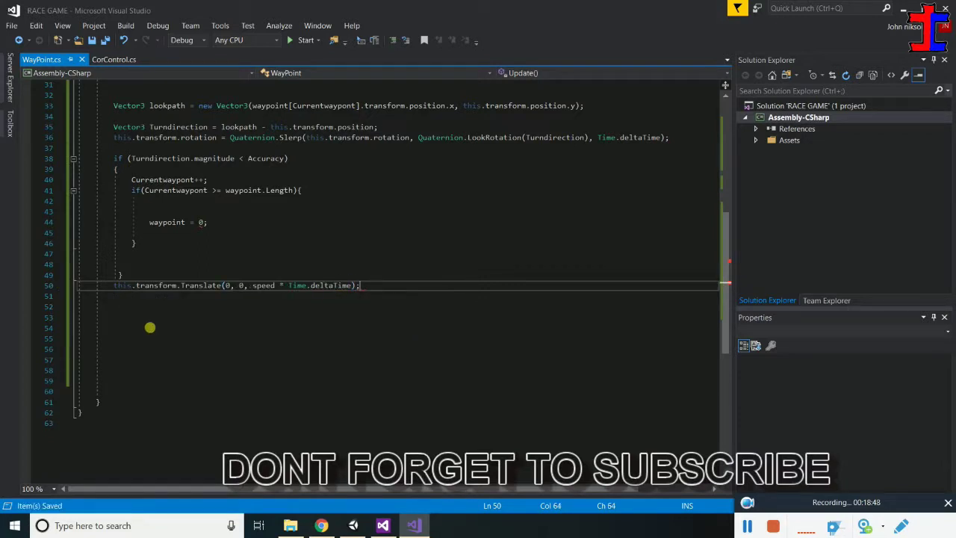
Delete the empty lines below the Translate call and save the script
{"action": "mouse_move", "coordinate": [113, 392]}
{"action": "left_mouse_down"}
{"action": "mouse_move", "coordinate": [65, 322]}
{"action": "mouse_move", "coordinate": [75, 304]}
{"action": "left_mouse_up"}
{"action": "key", "text": "Delete"}
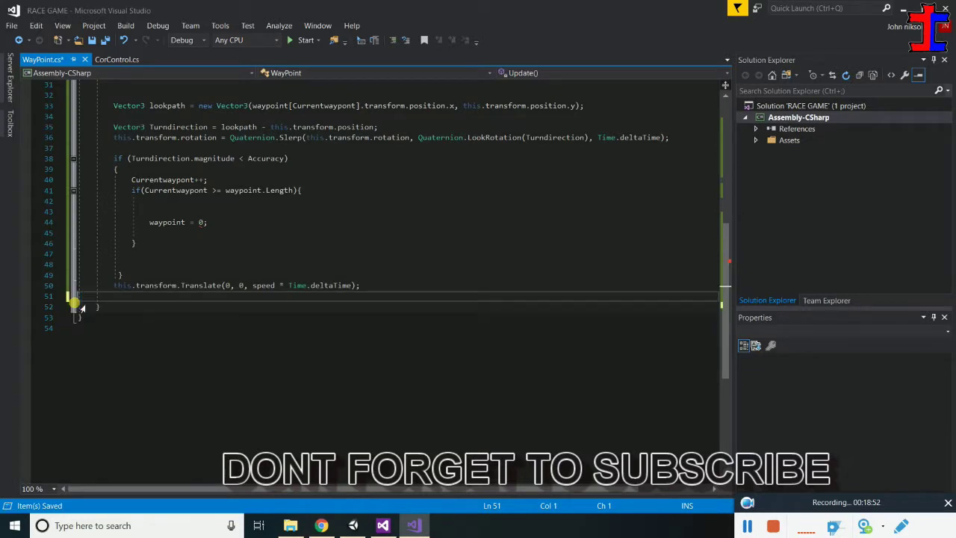
{"action": "key", "text": "ctrl+s"}
{"action": "scroll", "coordinate": [175, 293], "scroll_direction": "up", "scroll_amount": 2}
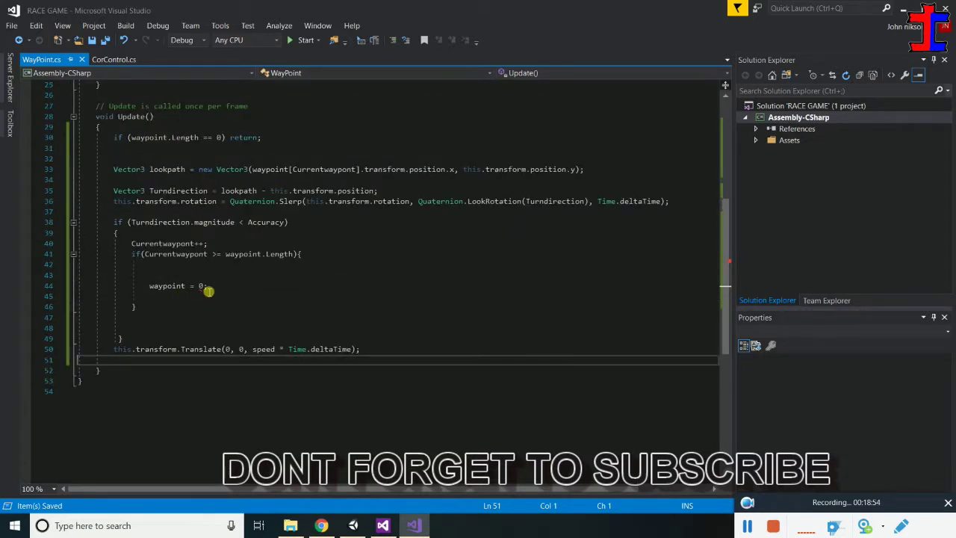
{"action": "mouse_move", "coordinate": [205, 288]}
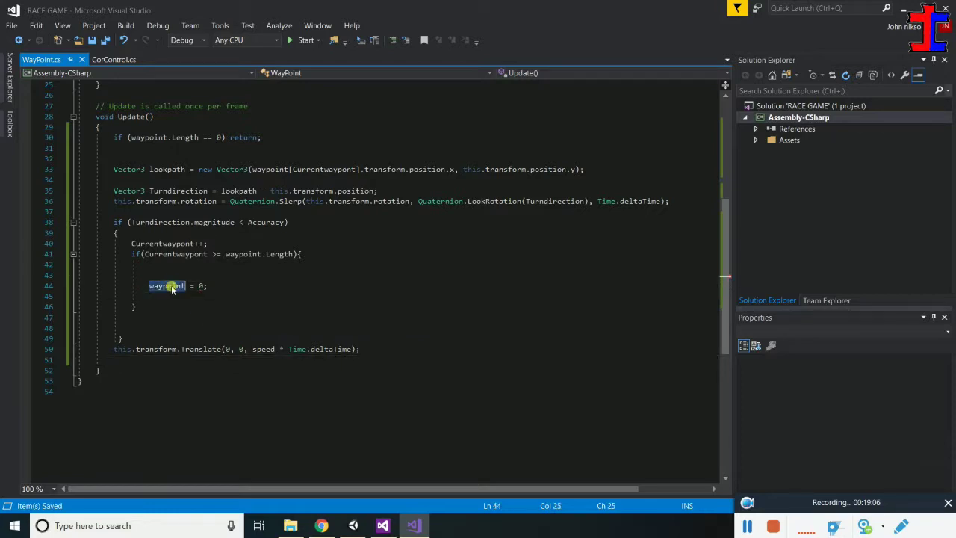
Replace 'waypoint' in the reset line with the Currentwaypoint variable and save
{"action": "left_click", "coordinate": [200, 254]}
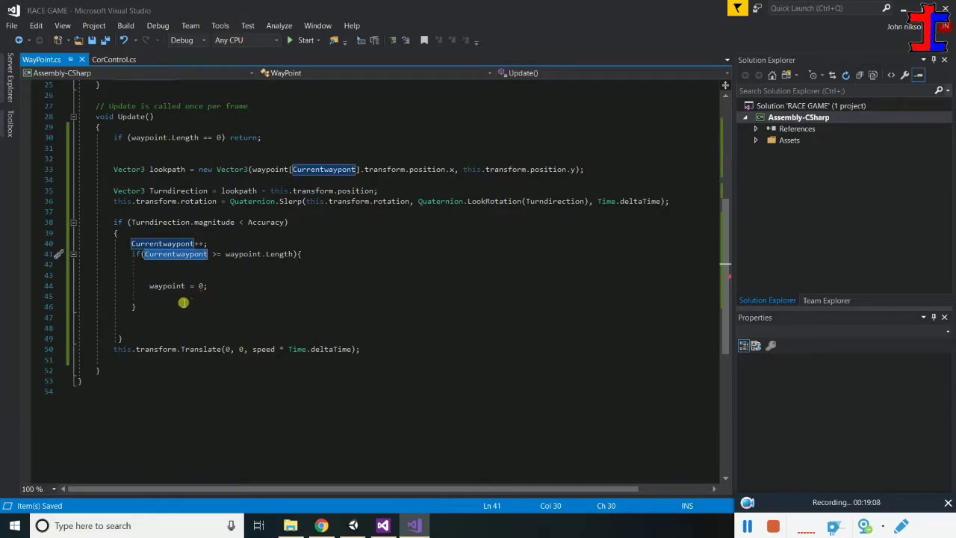
{"action": "double_click", "coordinate": [169, 286]}
{"action": "type", "text": "Currentwaypont"}
{"action": "key", "text": "ctrl+s"}
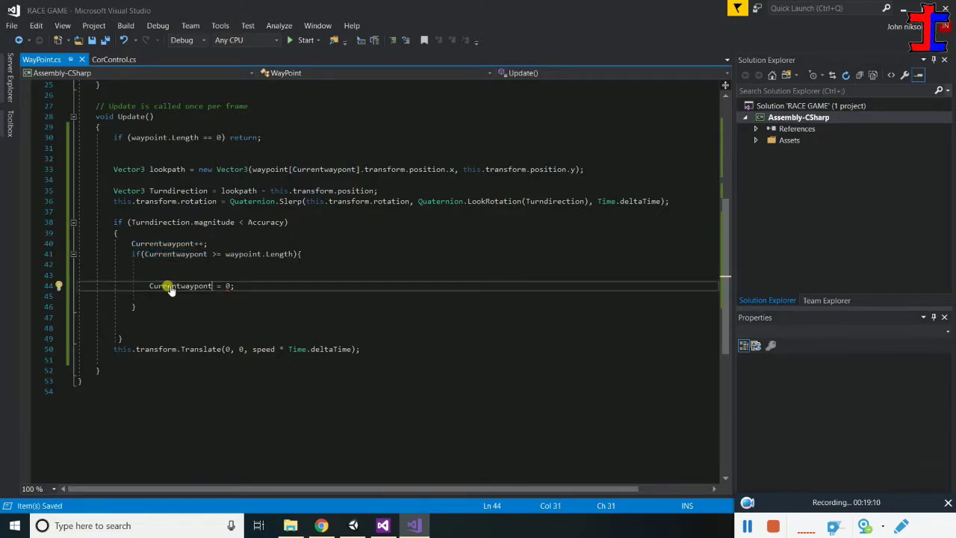
Scroll through the updated WayPoint script and return to the Unity editor
{"action": "scroll", "coordinate": [209, 303], "scroll_direction": "up", "scroll_amount": 4}
{"action": "scroll", "coordinate": [228, 317], "scroll_direction": "up", "scroll_amount": 4}
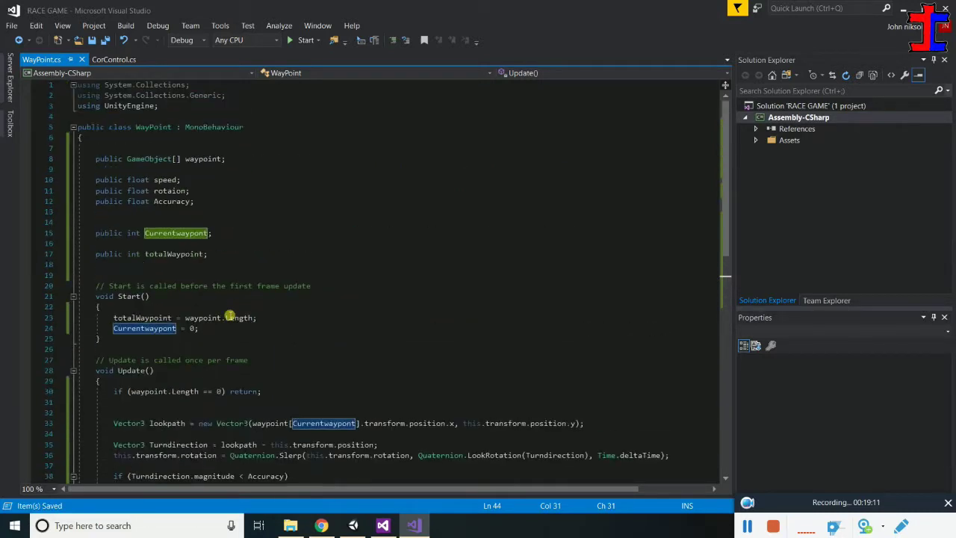
{"action": "scroll", "coordinate": [201, 299], "scroll_direction": "down", "scroll_amount": 4}
{"action": "scroll", "coordinate": [201, 299], "scroll_direction": "down", "scroll_amount": 5}
{"action": "scroll", "coordinate": [201, 298], "scroll_direction": "up", "scroll_amount": 6}
{"action": "scroll", "coordinate": [204, 300], "scroll_direction": "up", "scroll_amount": 3}
{"action": "scroll", "coordinate": [203, 300], "scroll_direction": "down", "scroll_amount": 5}
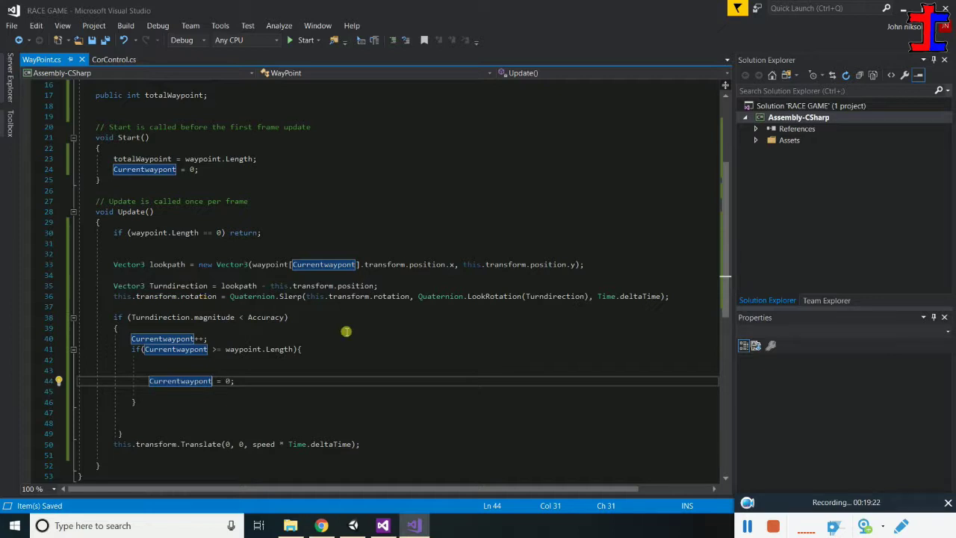
{"action": "left_click", "coordinate": [353, 525]}
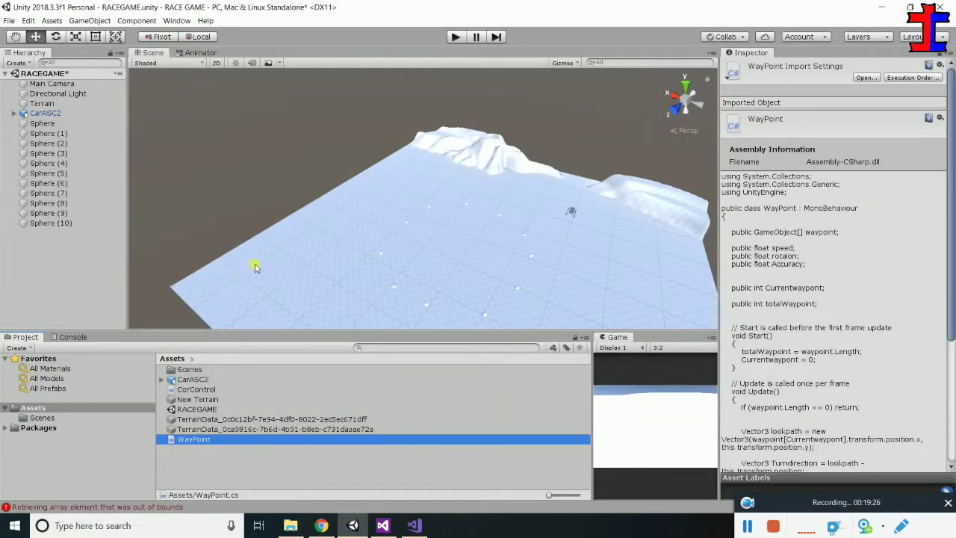
On CarASC2, disable Cor Control (Script) and add the WayPoint script component
{"action": "left_click", "coordinate": [43, 112]}
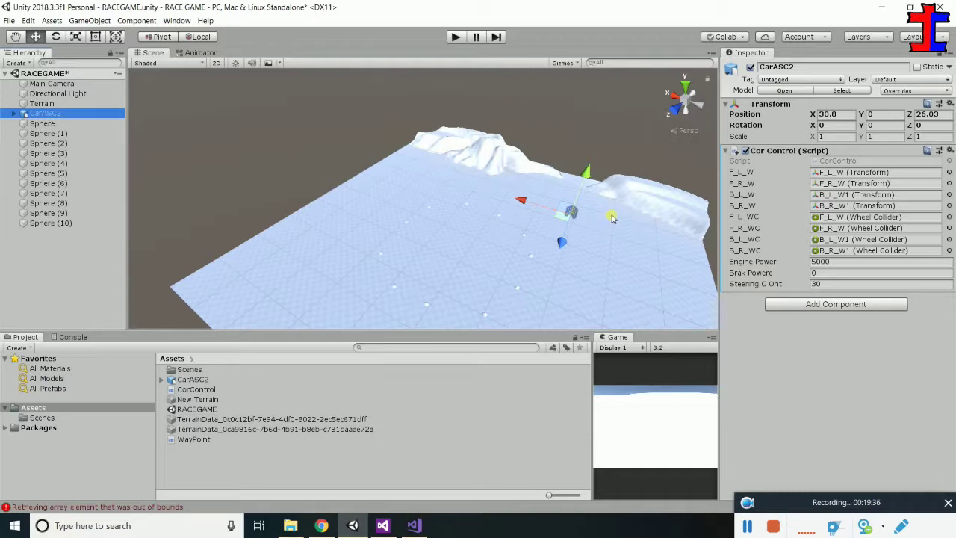
{"action": "left_click", "coordinate": [743, 152]}
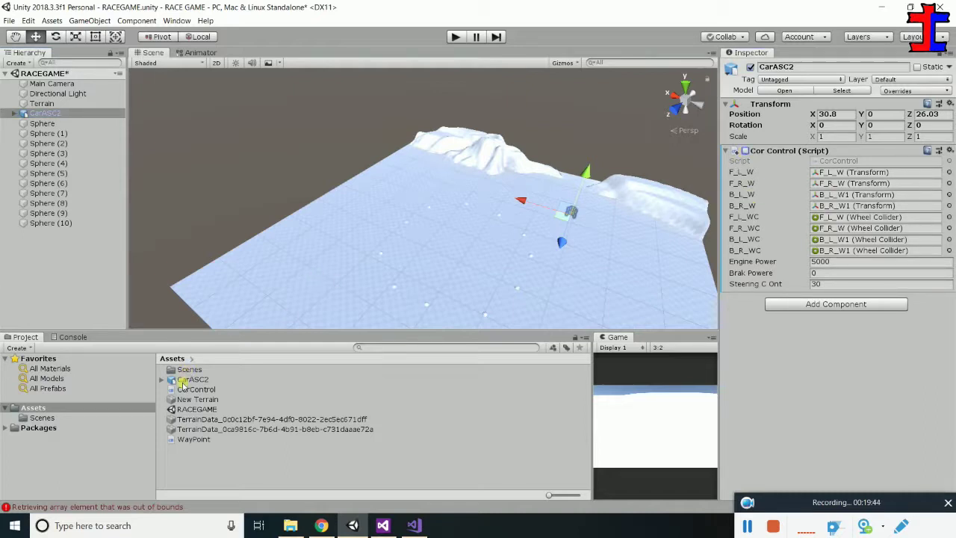
{"action": "left_click_drag", "start_coordinate": [183, 390], "coordinate": [799, 349]}
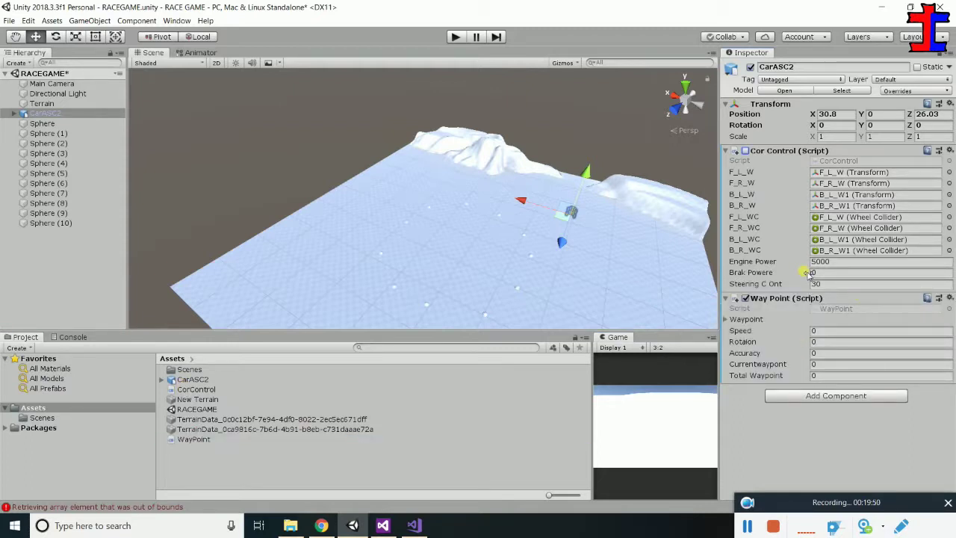
Add Sphere, Sphere (1), Sphere (2) and one more sphere to CarASC2's Waypoint list
{"action": "left_click", "coordinate": [725, 319]}
{"action": "left_click", "coordinate": [725, 319]}
{"action": "left_click", "coordinate": [65, 124]}
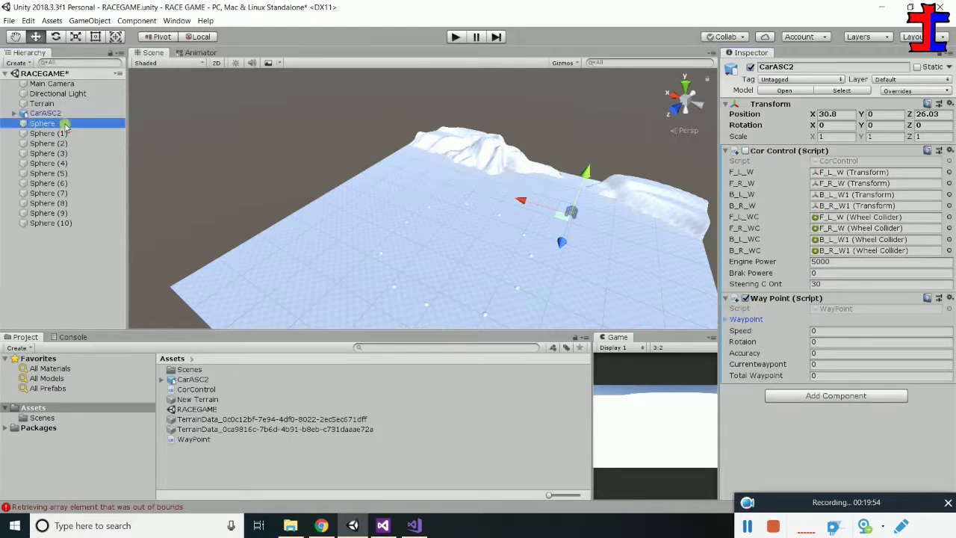
{"action": "left_click", "coordinate": [45, 113]}
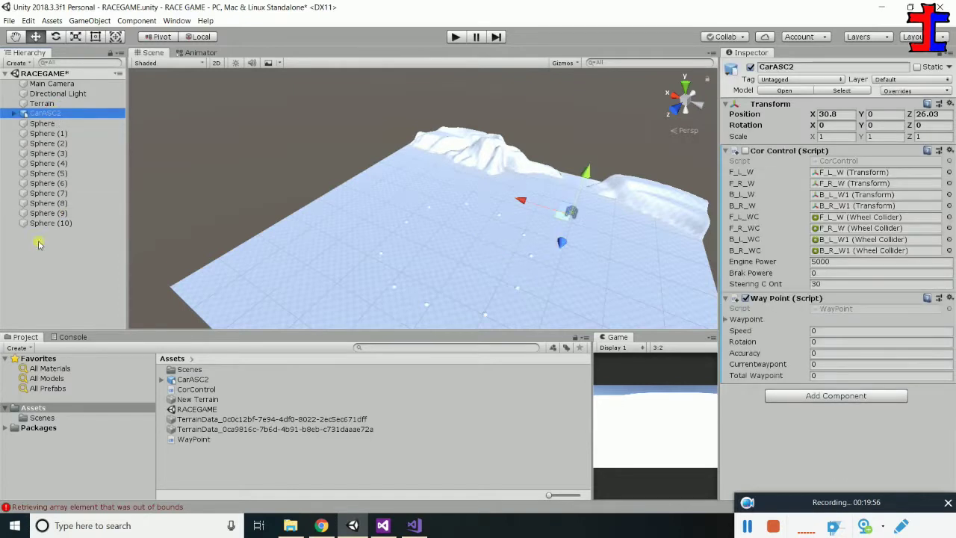
{"action": "left_click", "coordinate": [39, 245]}
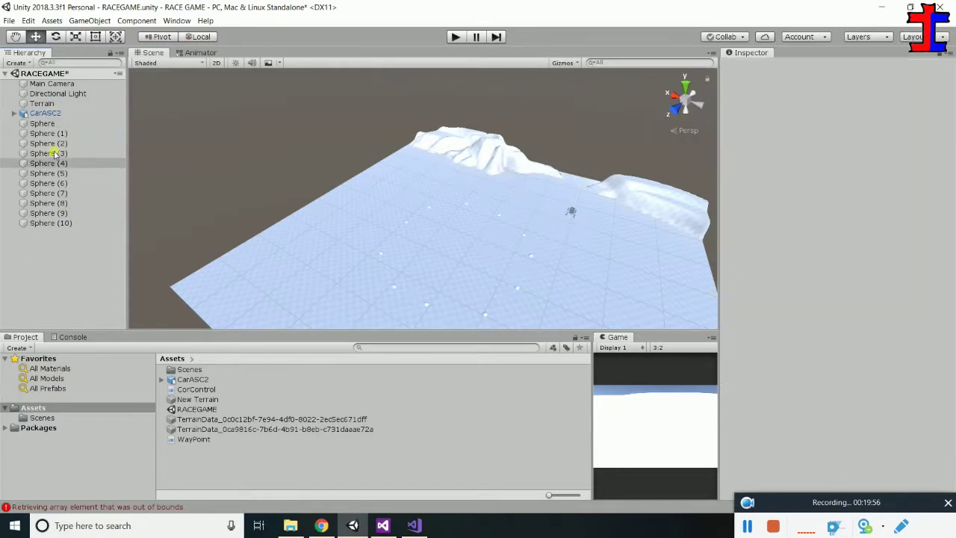
{"action": "left_click", "coordinate": [46, 113]}
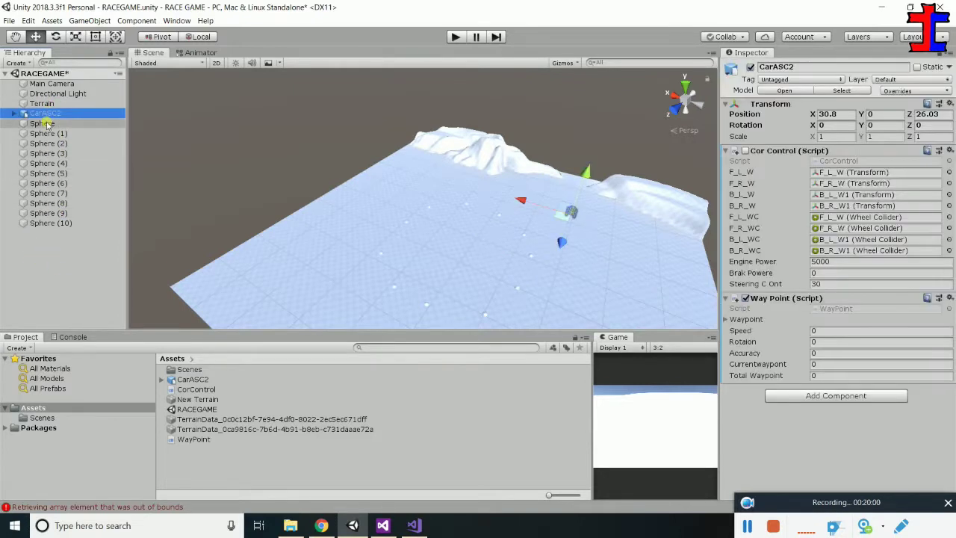
{"action": "left_click_drag", "start_coordinate": [45, 124], "coordinate": [837, 325]}
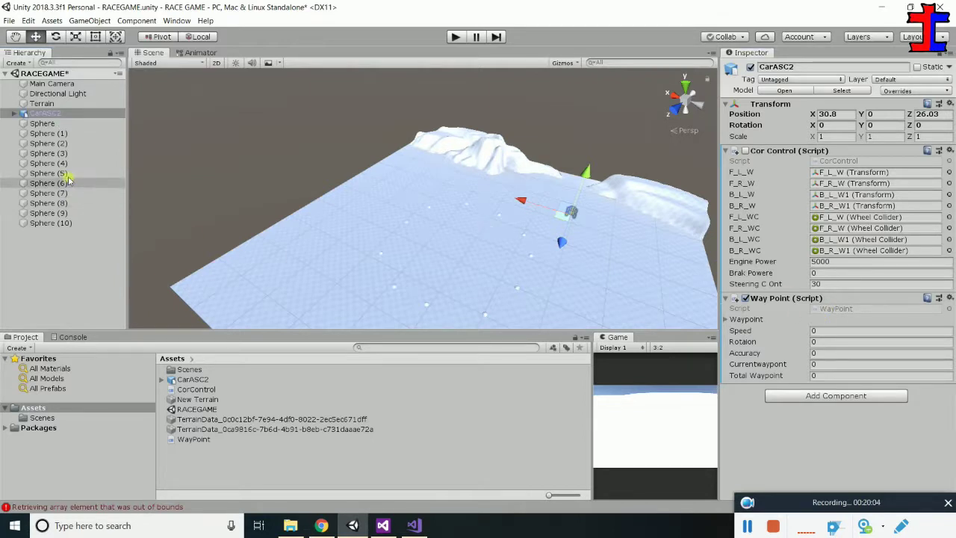
{"action": "left_click", "coordinate": [814, 331]}
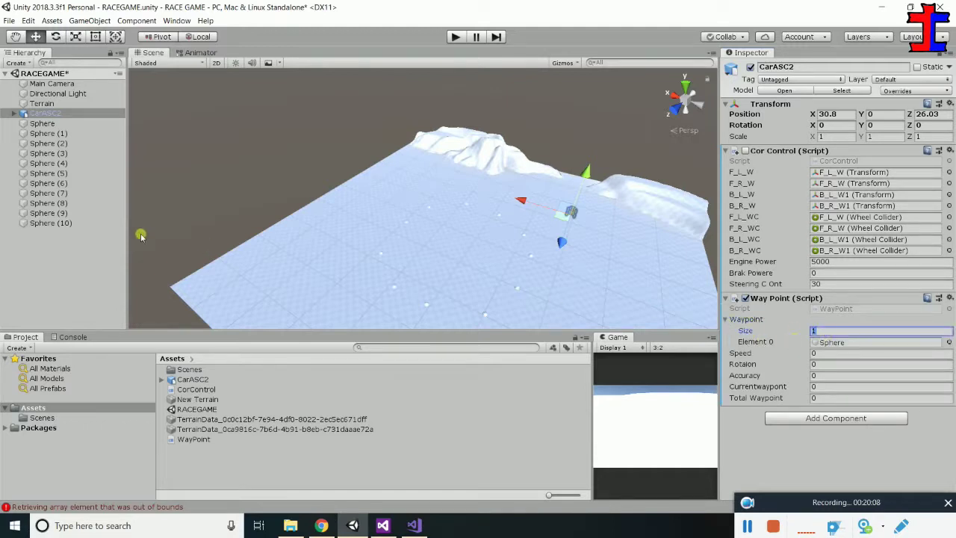
{"action": "mouse_move", "coordinate": [48, 133]}
{"action": "left_mouse_down"}
{"action": "mouse_move", "coordinate": [816, 299]}
{"action": "mouse_move", "coordinate": [822, 320]}
{"action": "left_mouse_up"}
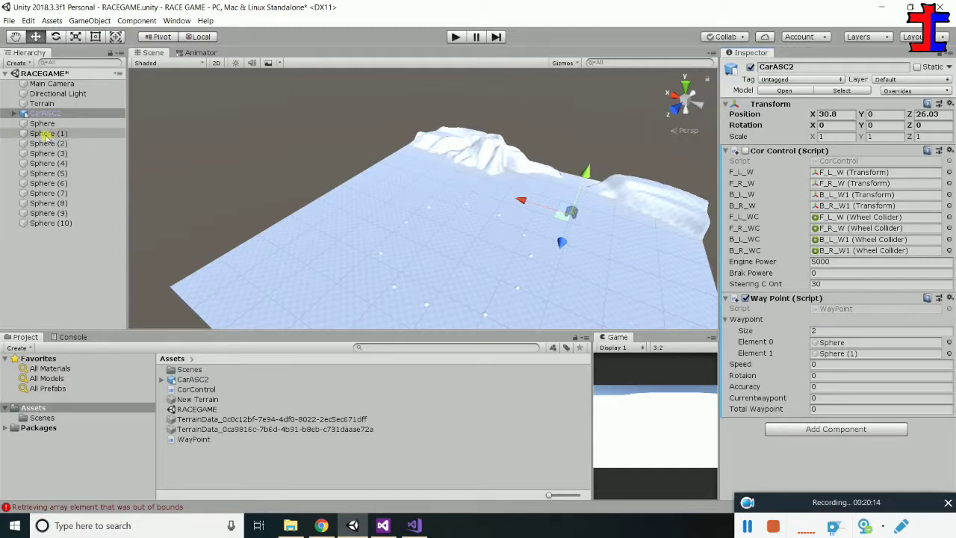
{"action": "mouse_move", "coordinate": [43, 143]}
{"action": "left_mouse_down"}
{"action": "mouse_move", "coordinate": [865, 341]}
{"action": "mouse_move", "coordinate": [827, 320]}
{"action": "left_mouse_up"}
{"action": "mouse_move", "coordinate": [43, 153]}
{"action": "left_mouse_down"}
{"action": "mouse_move", "coordinate": [849, 324]}
{"action": "mouse_move", "coordinate": [841, 320]}
{"action": "left_mouse_up"}
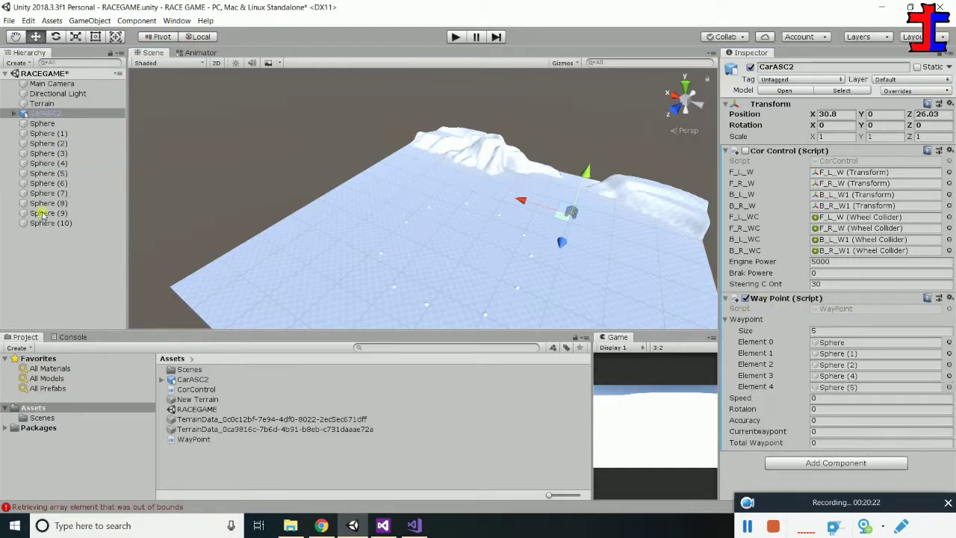
Add Sphere (5) through Sphere (10) to the Waypoint list, bringing Size to 10
{"action": "left_click_drag", "start_coordinate": [43, 174], "coordinate": [733, 319]}
{"action": "left_click_drag", "start_coordinate": [45, 183], "coordinate": [797, 331]}
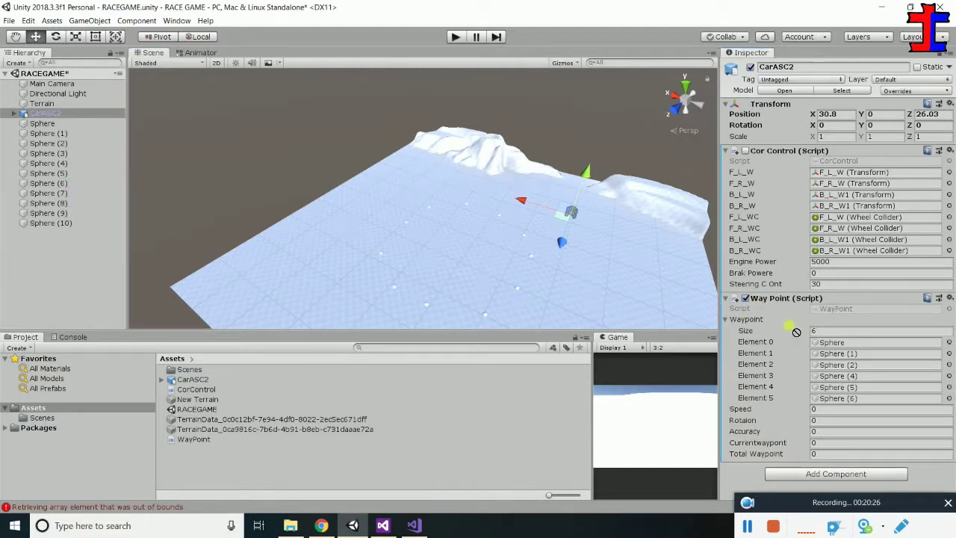
{"action": "left_click_drag", "start_coordinate": [45, 193], "coordinate": [916, 343]}
{"action": "left_click_drag", "start_coordinate": [838, 324], "coordinate": [837, 323]}
{"action": "left_click_drag", "start_coordinate": [45, 213], "coordinate": [856, 324]}
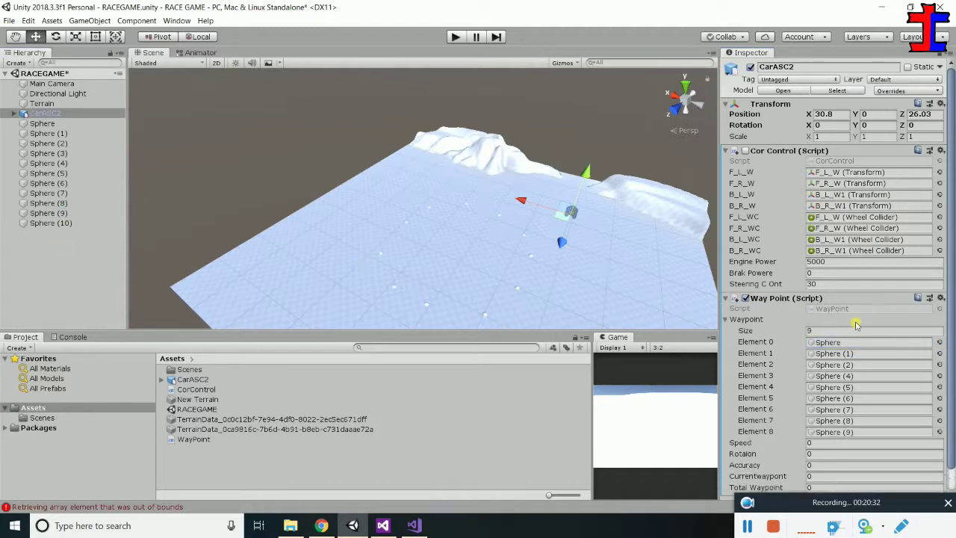
{"action": "mouse_move", "coordinate": [45, 222]}
{"action": "left_mouse_down"}
{"action": "mouse_move", "coordinate": [874, 331]}
{"action": "mouse_move", "coordinate": [861, 326]}
{"action": "left_mouse_up"}
{"action": "scroll", "coordinate": [819, 389], "scroll_direction": "down", "scroll_amount": 2}
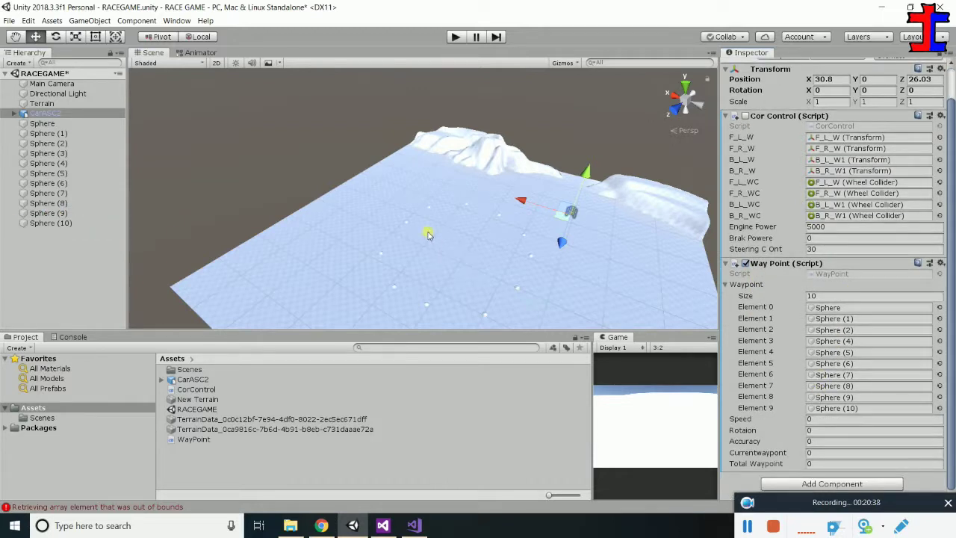
{"action": "scroll", "coordinate": [428, 235], "scroll_direction": "down", "scroll_amount": 1}
Set Speed 50, Rotation 1 and Accuracy 1 on Way Point, then play the scene
{"action": "left_click", "coordinate": [825, 420]}
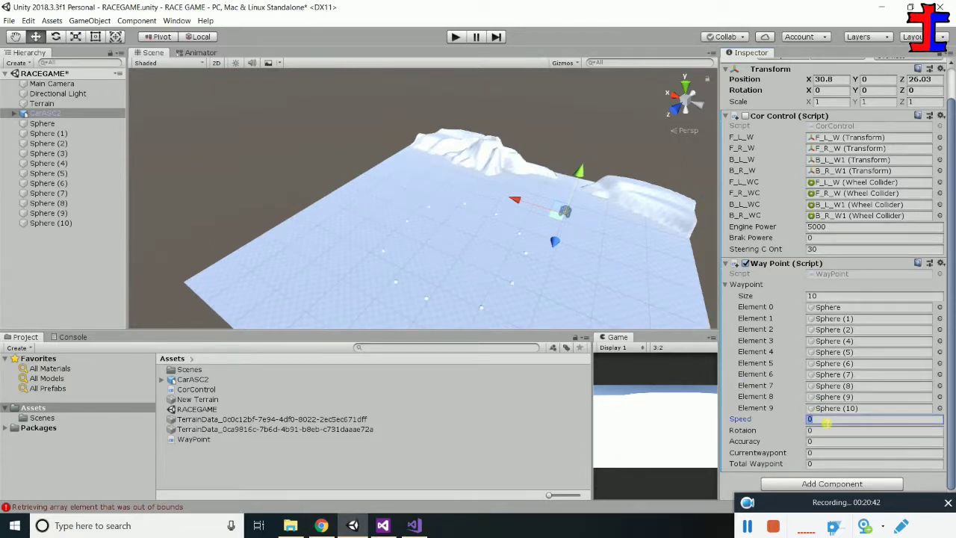
{"action": "type", "text": "5"}
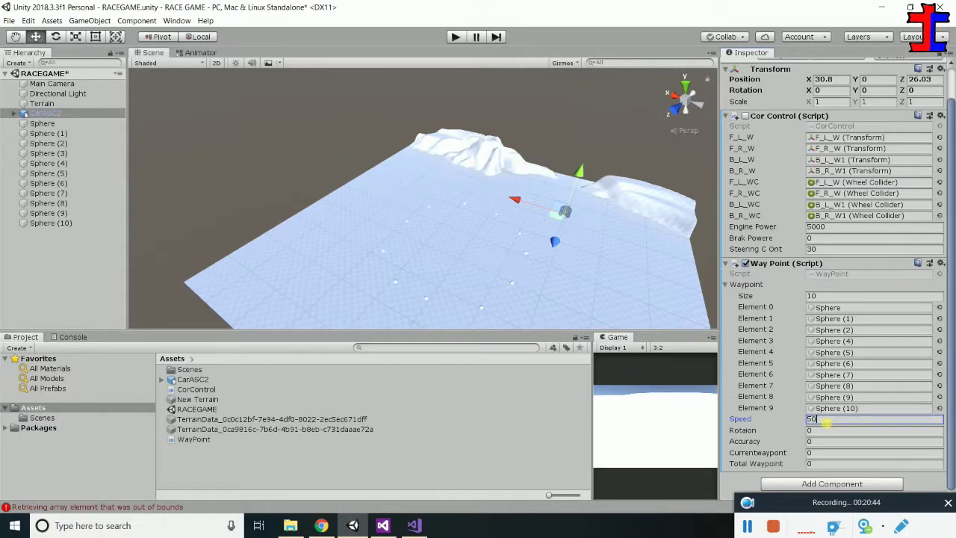
{"action": "key", "text": "Tab"}
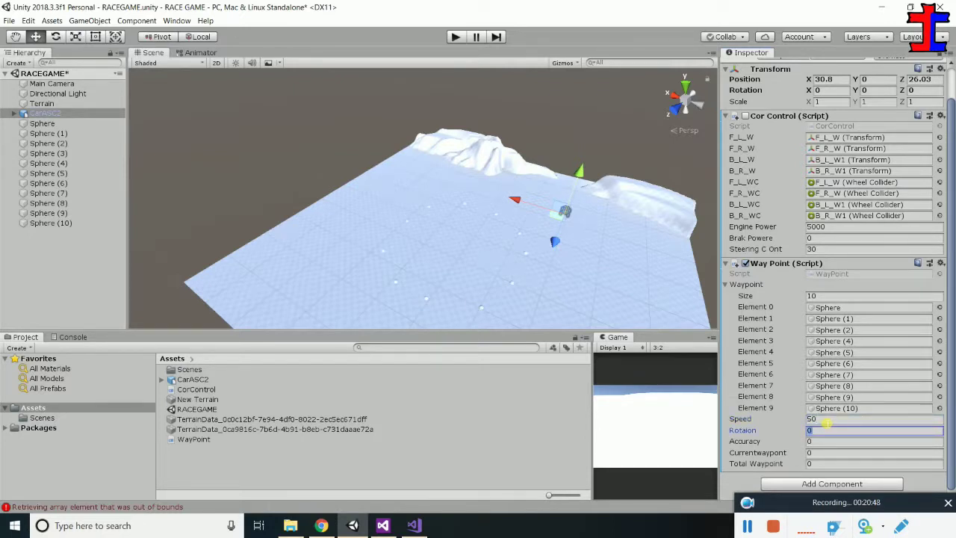
{"action": "key", "text": "Tab"}
{"action": "type", "text": "1"}
{"action": "key", "text": "Tab"}
{"action": "key", "text": "Tab"}
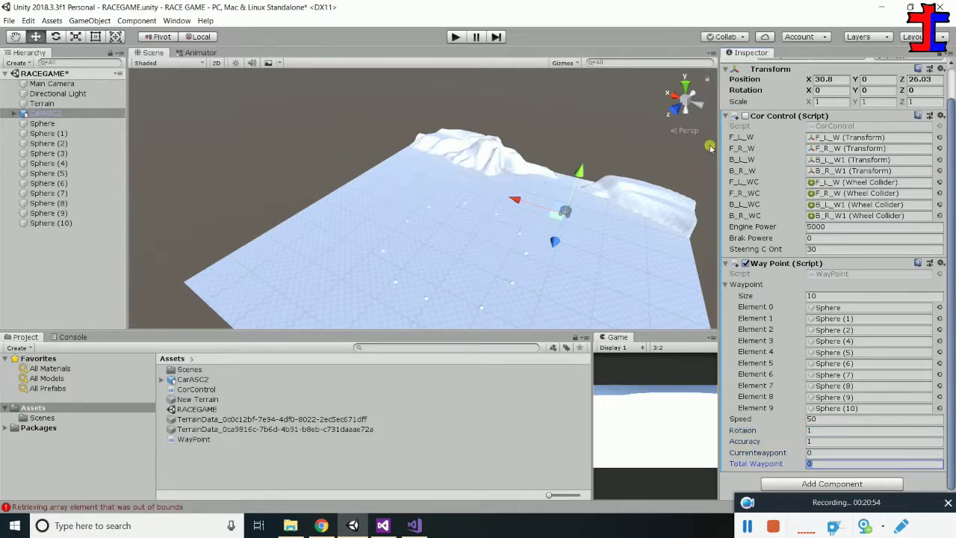
{"action": "left_click", "coordinate": [456, 37]}
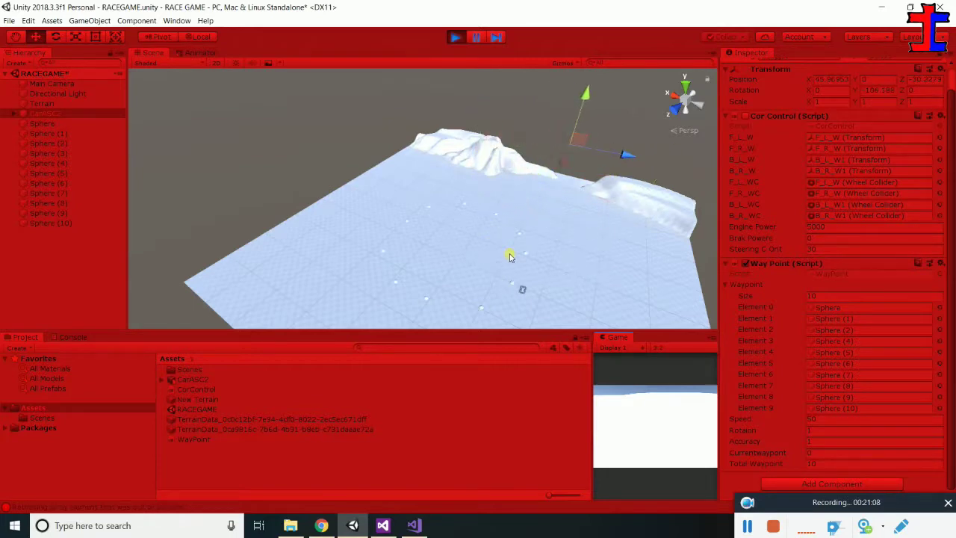
Stop play, lower Speed to 20, and test-run the scene again
{"action": "left_click", "coordinate": [456, 39]}
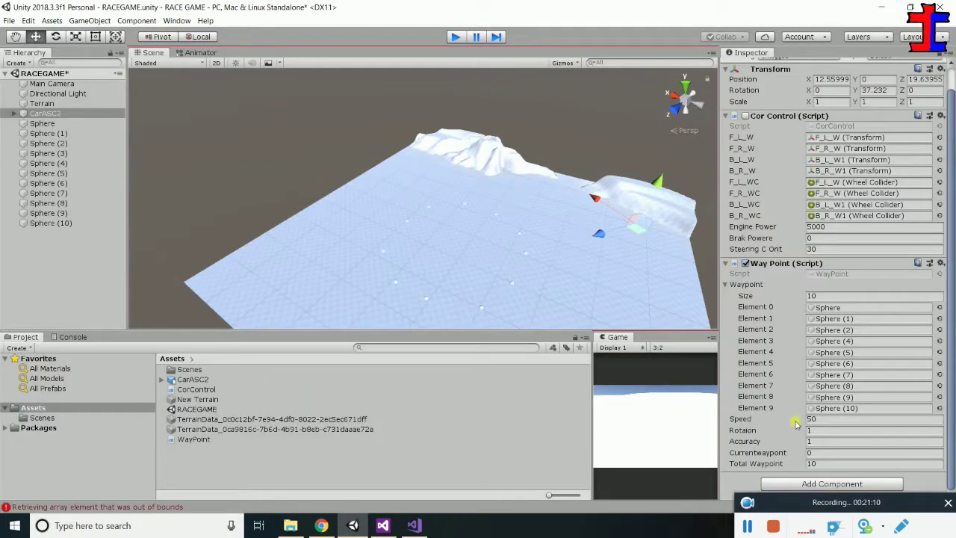
{"action": "left_click", "coordinate": [820, 431]}
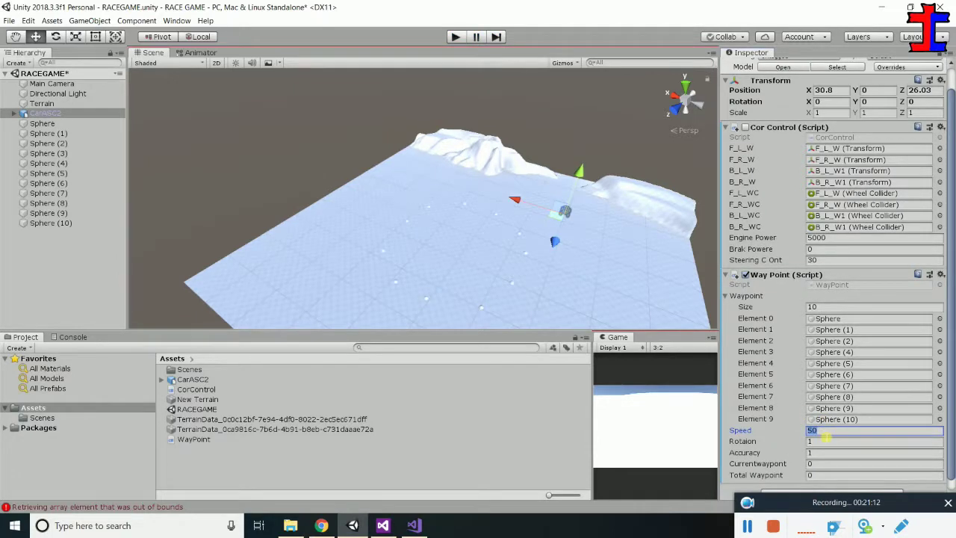
{"action": "type", "text": "20"}
{"action": "left_click", "coordinate": [456, 37]}
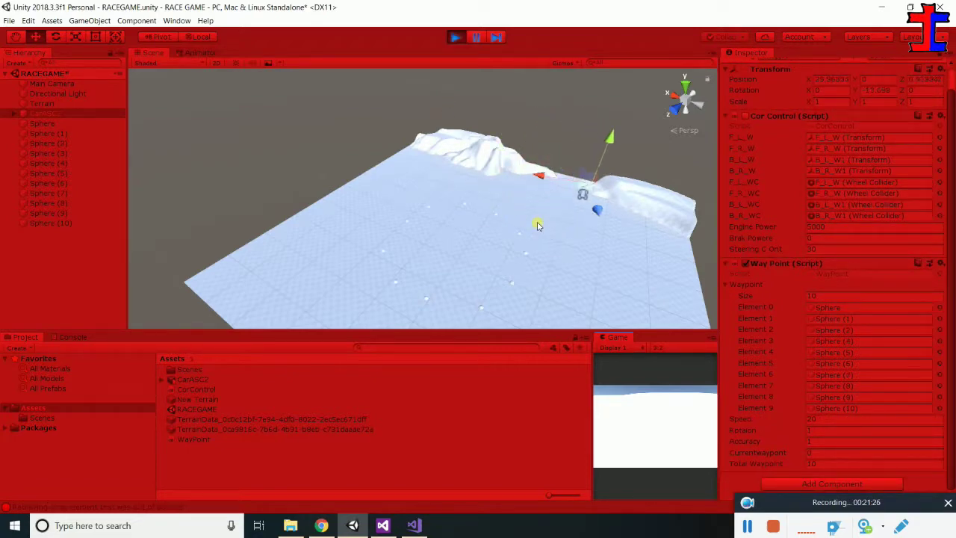
{"action": "left_click", "coordinate": [455, 37]}
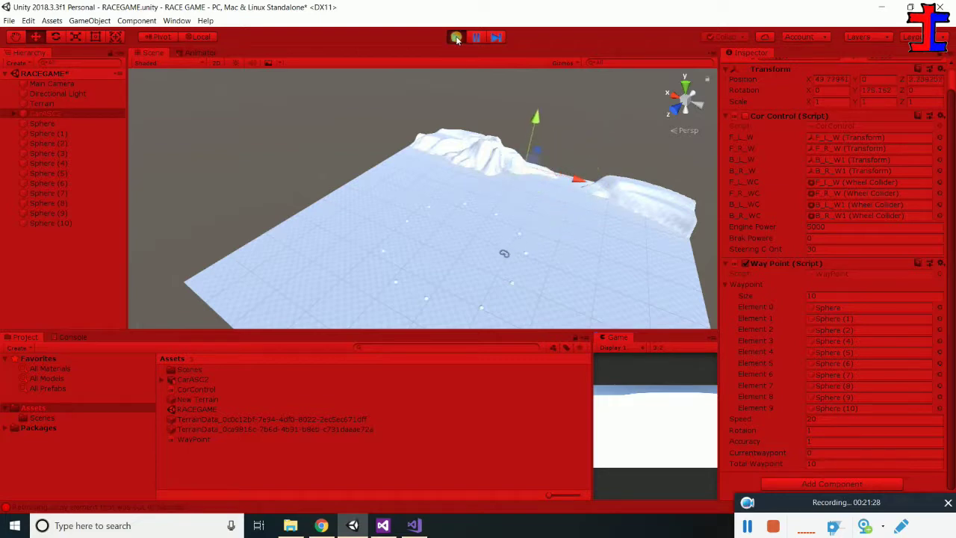
{"action": "mouse_move", "coordinate": [606, 277]}
{"action": "left_mouse_down", "text": "alt"}
{"action": "mouse_move", "coordinate": [557, 243]}
{"action": "mouse_move", "coordinate": [421, 292]}
{"action": "left_mouse_up", "text": "alt"}
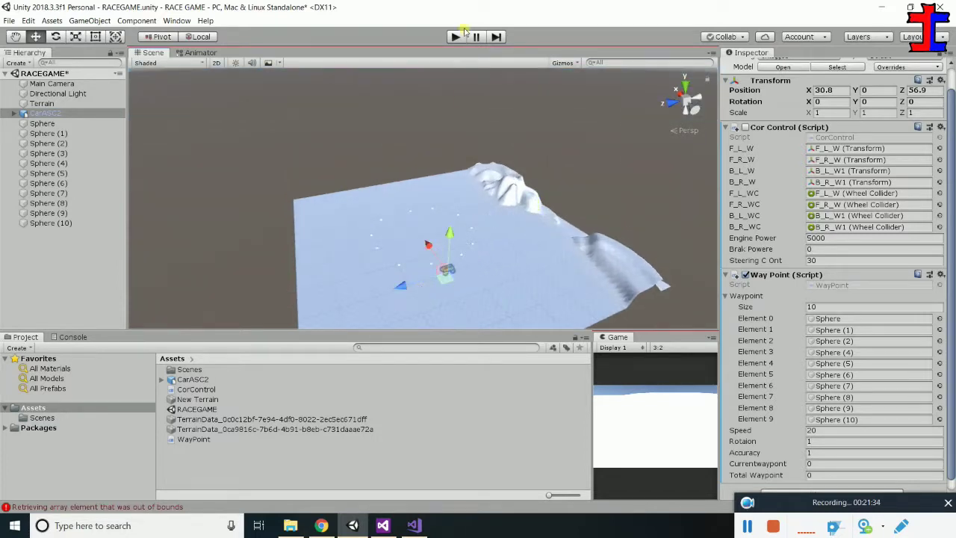
{"action": "left_click", "coordinate": [455, 37]}
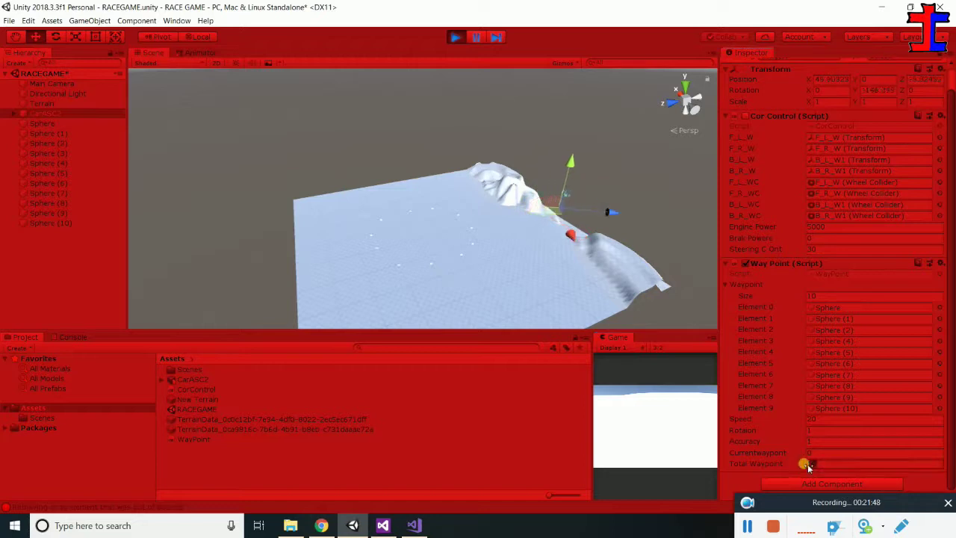
{"action": "type", "text": "10"}
{"action": "left_click", "coordinate": [814, 453]}
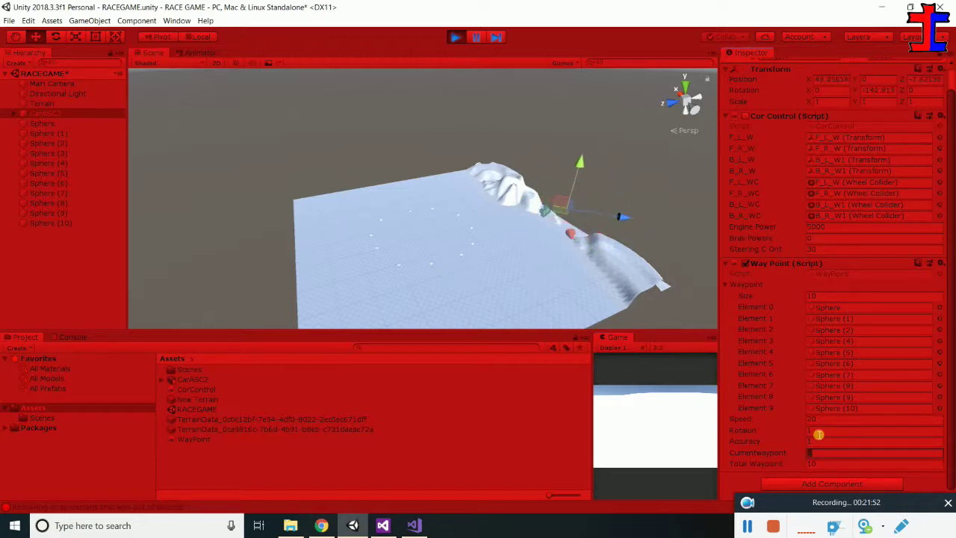
{"action": "left_click", "coordinate": [454, 37]}
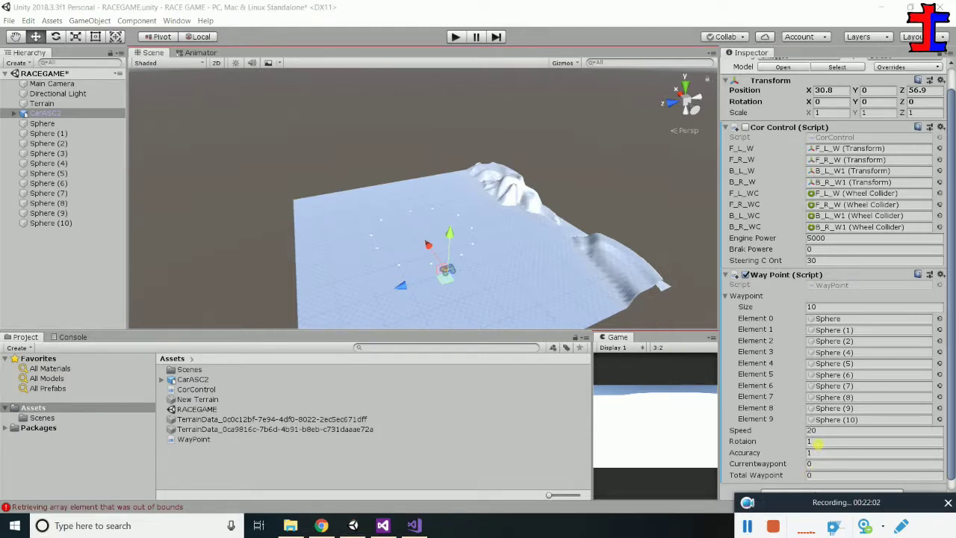
Set the car's Speed to 3 and test-run the scene
{"action": "left_click", "coordinate": [820, 442]}
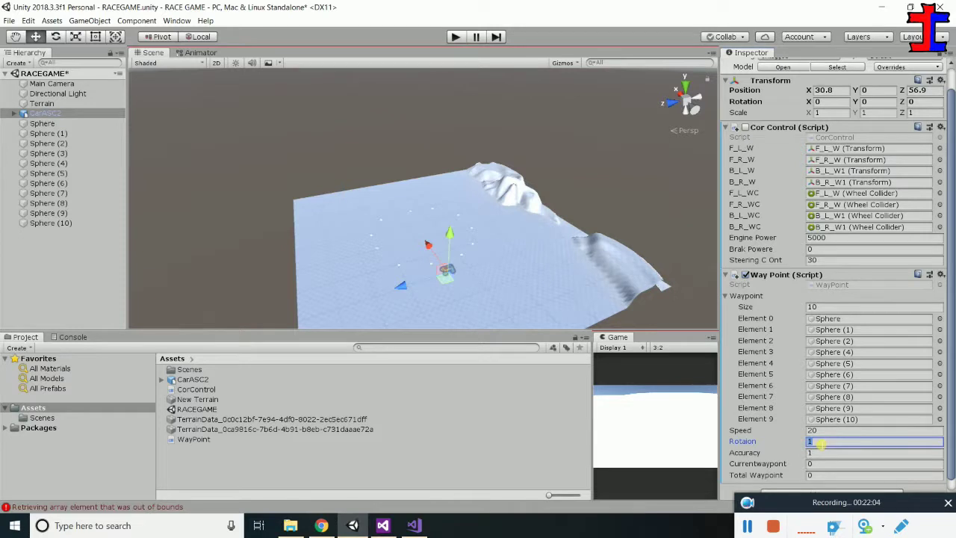
{"action": "left_click", "coordinate": [829, 429]}
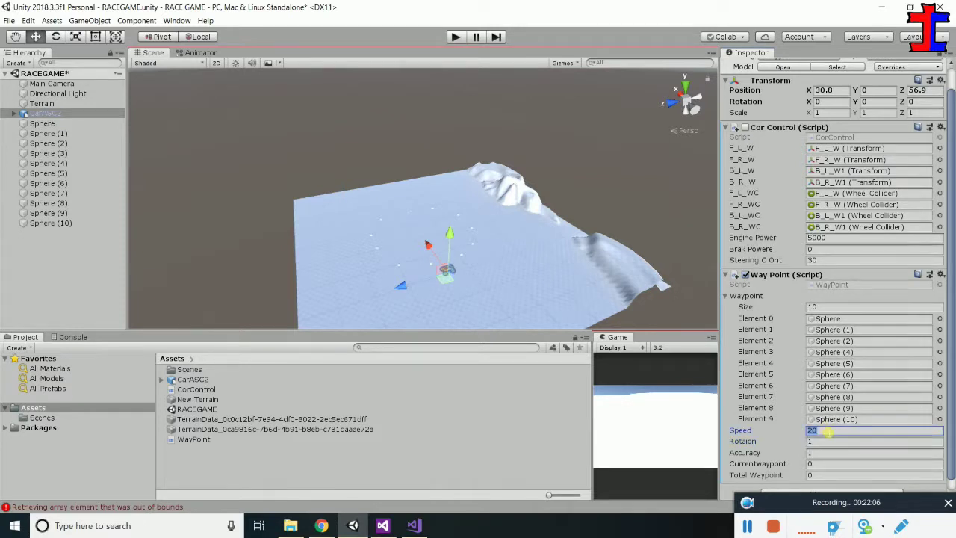
{"action": "type", "text": "3"}
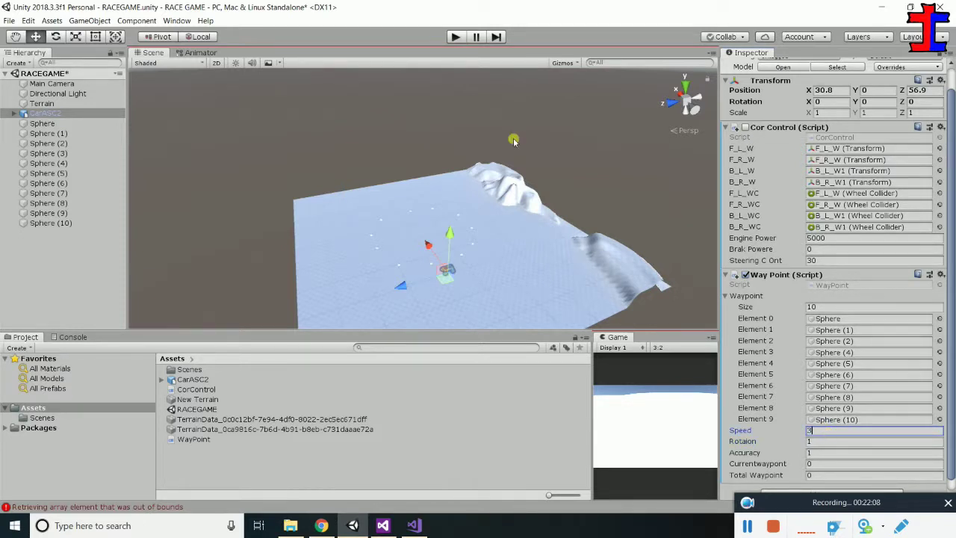
{"action": "left_click", "coordinate": [455, 37]}
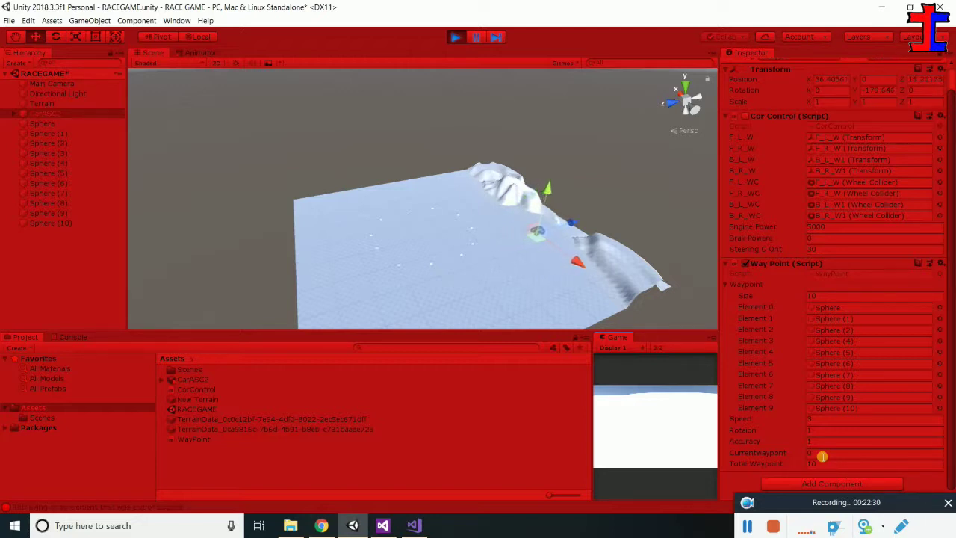
Stop the test and set Rotation to 5
{"action": "left_click", "coordinate": [812, 430]}
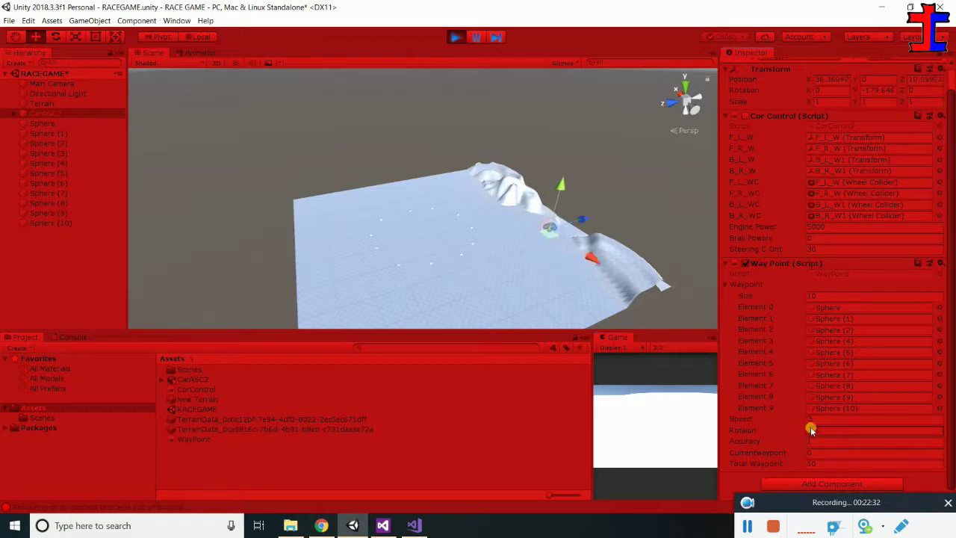
{"action": "left_click_drag", "start_coordinate": [811, 430], "coordinate": [889, 434]}
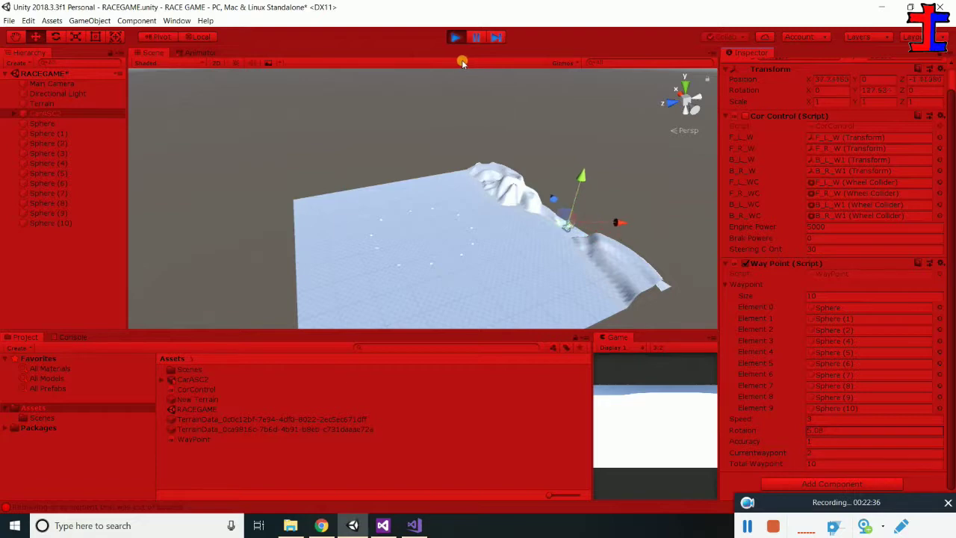
{"action": "left_click", "coordinate": [455, 37]}
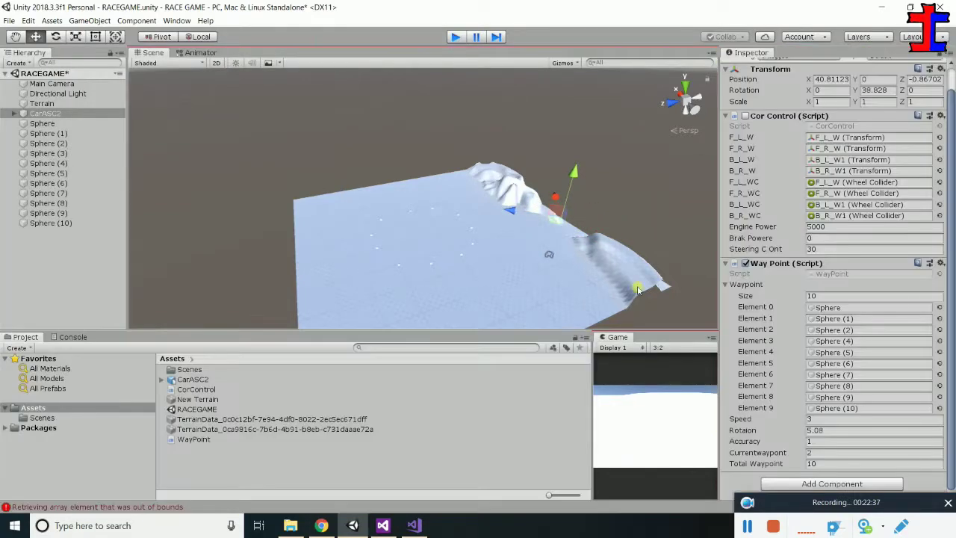
{"action": "left_click", "coordinate": [834, 441]}
{"action": "type", "text": "5"}
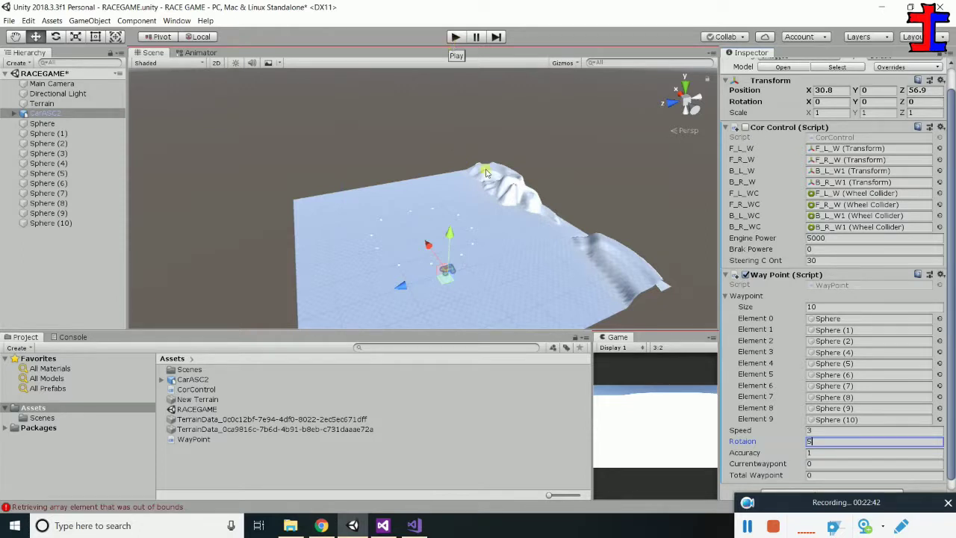
{"action": "scroll", "coordinate": [486, 174], "scroll_direction": "up", "scroll_amount": 2}
{"action": "left_click", "coordinate": [42, 123]}
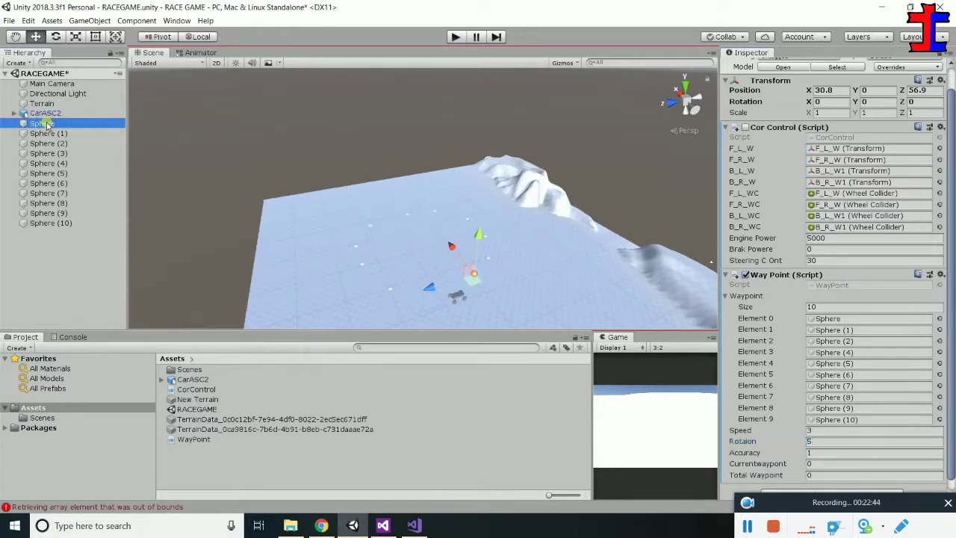
Frame the first Sphere and move CarASC2 closer to the spheres, to Z 42.14
{"action": "key", "text": "f"}
{"action": "scroll", "coordinate": [488, 278], "scroll_direction": "down", "scroll_amount": 4}
{"action": "scroll", "coordinate": [486, 275], "scroll_direction": "down", "scroll_amount": 3}
{"action": "scroll", "coordinate": [478, 277], "scroll_direction": "down", "scroll_amount": 2}
{"action": "middle_click_drag", "start_coordinate": [474, 277], "coordinate": [508, 257]}
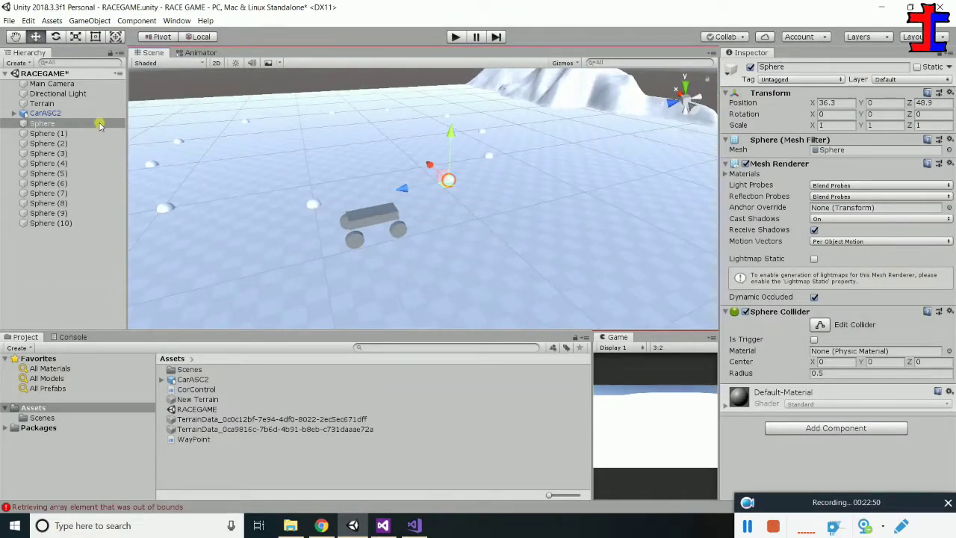
{"action": "left_click", "coordinate": [45, 113]}
{"action": "left_click_drag", "start_coordinate": [329, 243], "coordinate": [564, 203]}
Test-run the scene, following the car in the Scene view, then stop it
{"action": "left_click", "coordinate": [455, 36]}
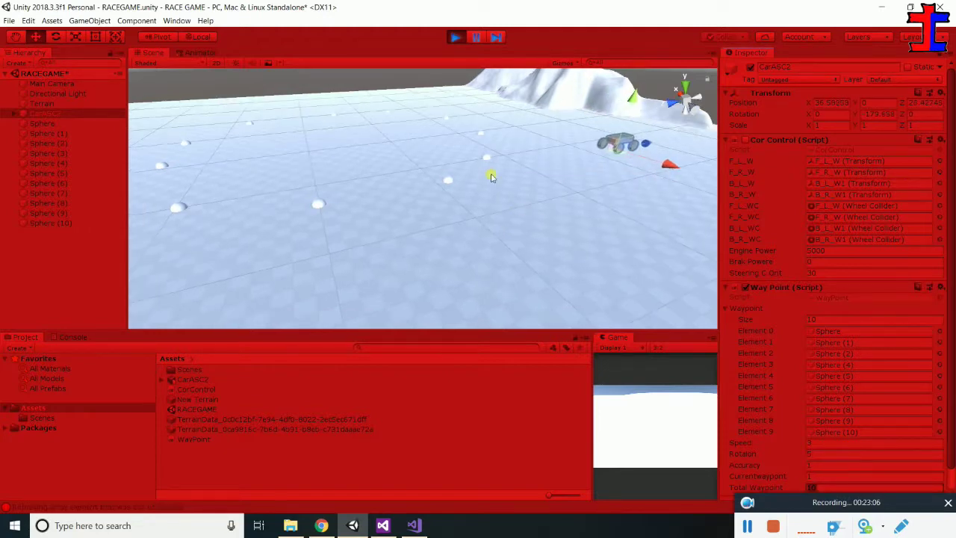
{"action": "right_click_drag", "start_coordinate": [491, 175], "coordinate": [737, 177]}
{"action": "mouse_move", "coordinate": [481, 139]}
{"action": "right_mouse_down"}
{"action": "mouse_move", "coordinate": [508, 132]}
{"action": "mouse_move", "coordinate": [318, 253]}
{"action": "mouse_move", "coordinate": [373, 187]}
{"action": "mouse_move", "coordinate": [451, 250]}
{"action": "right_mouse_up"}
{"action": "mouse_move", "coordinate": [600, 217]}
{"action": "right_mouse_down"}
{"action": "mouse_move", "coordinate": [474, 200]}
{"action": "mouse_move", "coordinate": [420, 225]}
{"action": "mouse_move", "coordinate": [587, 274]}
{"action": "right_mouse_up"}
{"action": "right_click_drag", "start_coordinate": [399, 198], "coordinate": [444, 201]}
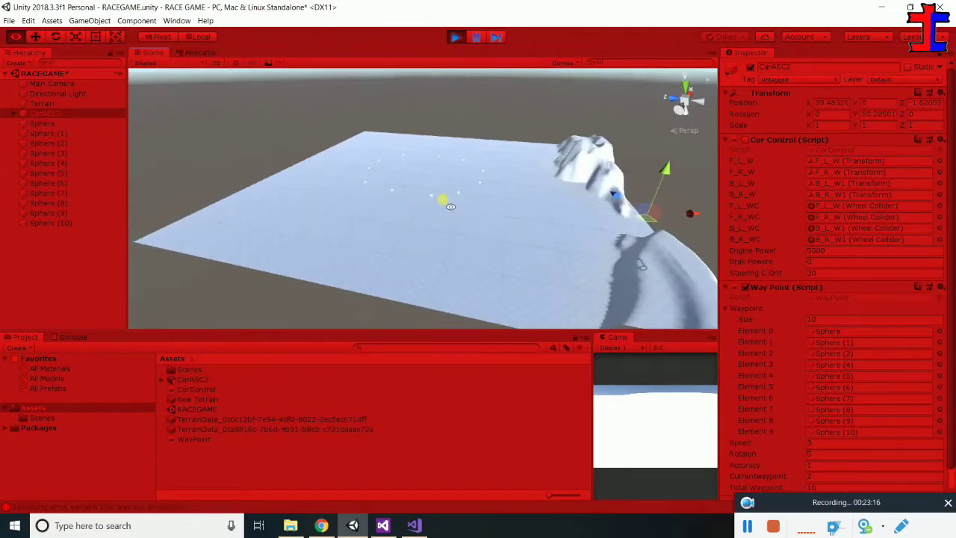
{"action": "left_click", "coordinate": [455, 37]}
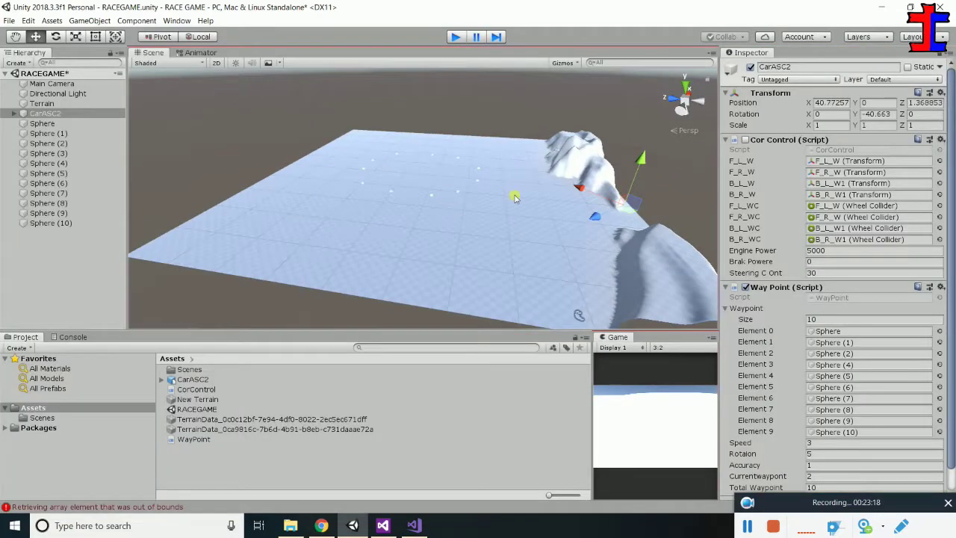
{"action": "left_click", "coordinate": [383, 526]}
{"action": "left_click", "coordinate": [410, 526]}
{"action": "left_click", "coordinate": [410, 526]}
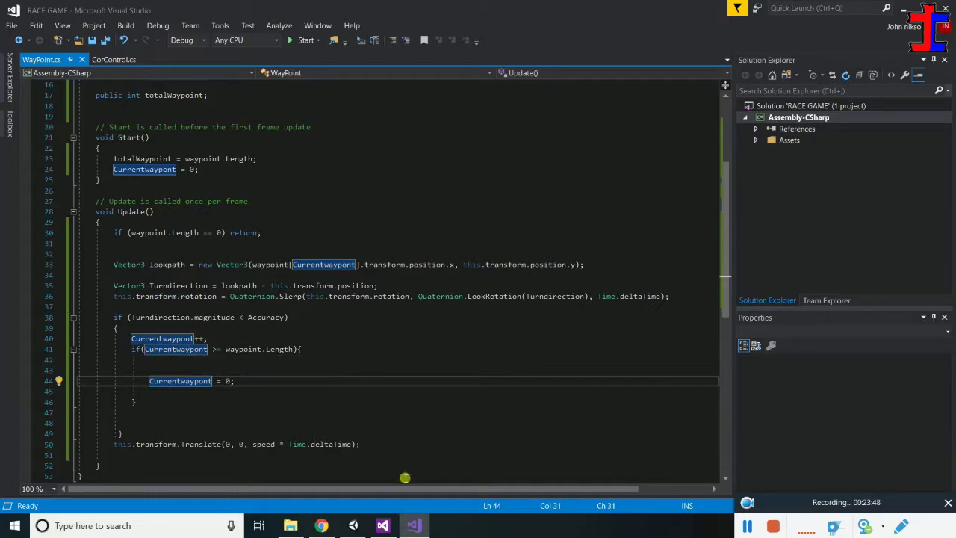
{"action": "left_click", "coordinate": [352, 525]}
{"action": "scroll", "coordinate": [745, 387], "scroll_direction": "down", "scroll_amount": 2}
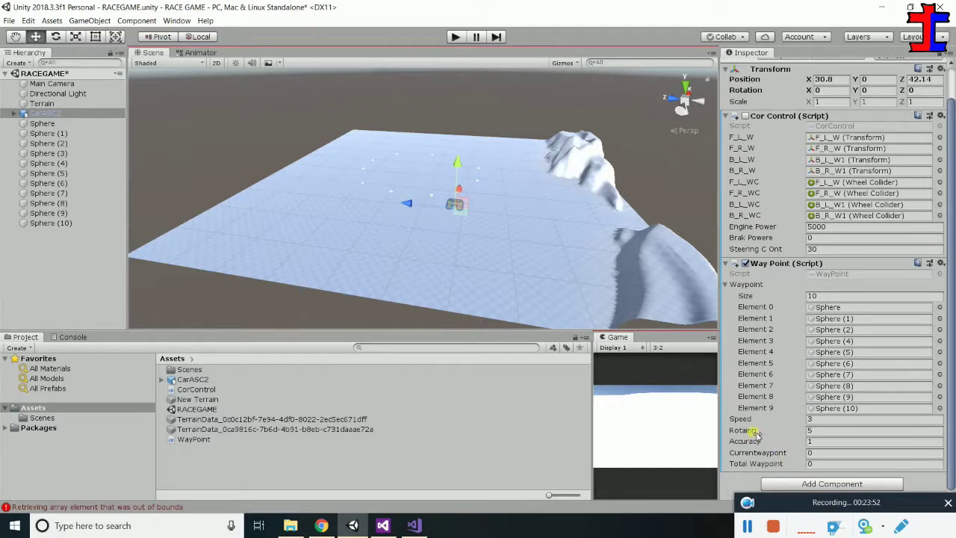
Set Accuracy to 5 and Speed to 1, then start a test run
{"action": "left_click", "coordinate": [816, 442]}
{"action": "type", "text": "5"}
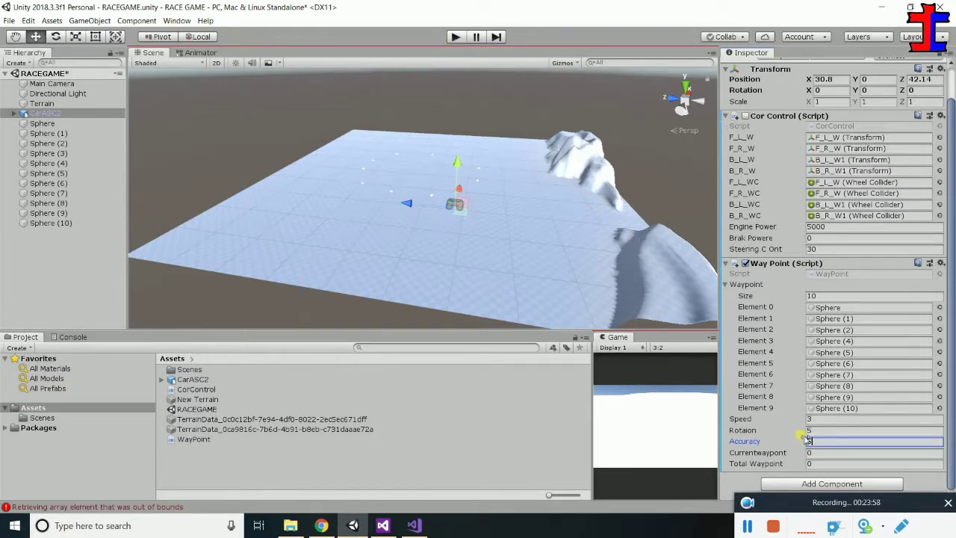
{"action": "left_click", "coordinate": [844, 420]}
{"action": "type", "text": "1"}
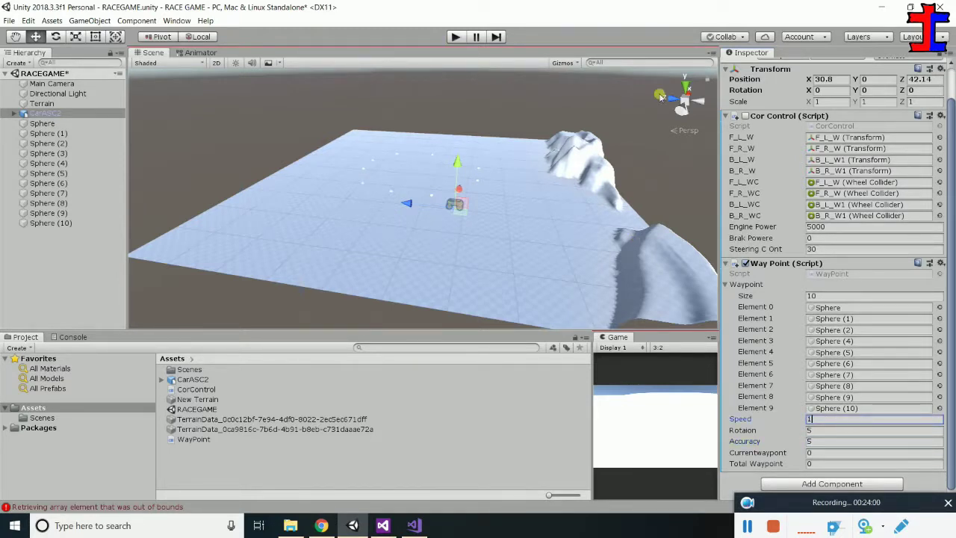
{"action": "left_click", "coordinate": [456, 36]}
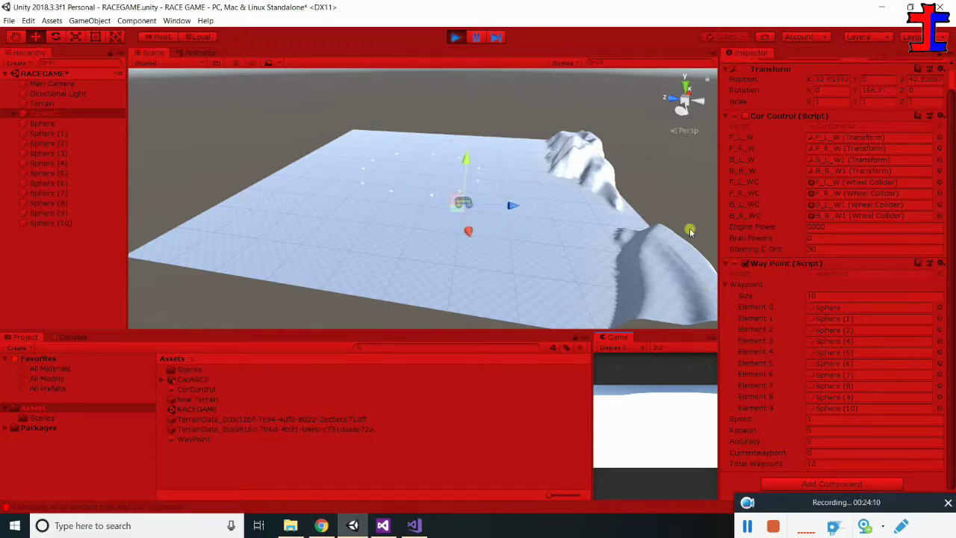
Zoom and orbit the Scene view to follow the moving car
{"action": "scroll", "coordinate": [650, 202], "scroll_direction": "up", "scroll_amount": 1}
{"action": "scroll", "coordinate": [598, 239], "scroll_direction": "up", "scroll_amount": 2}
{"action": "scroll", "coordinate": [486, 280], "scroll_direction": "up", "scroll_amount": 2}
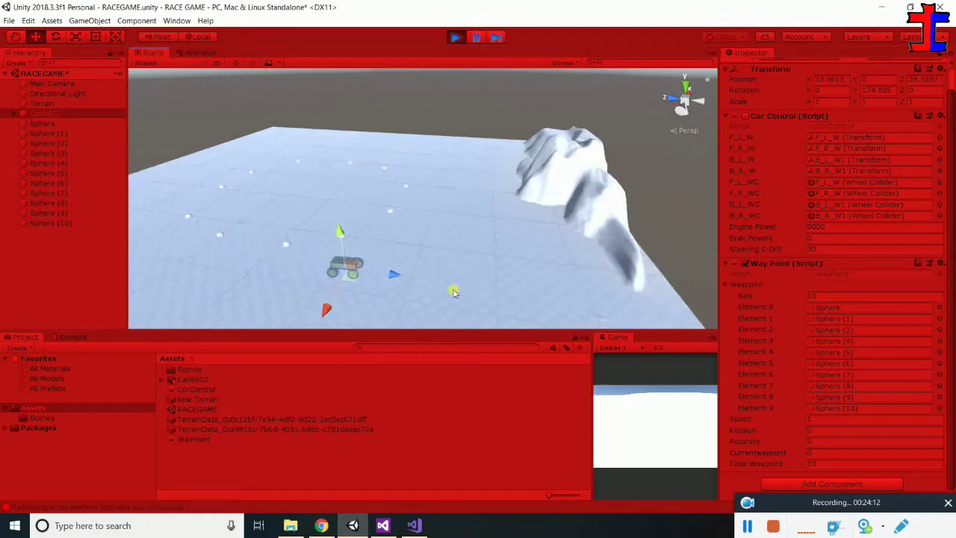
{"action": "scroll", "coordinate": [450, 284], "scroll_direction": "up", "scroll_amount": 2}
{"action": "scroll", "coordinate": [471, 209], "scroll_direction": "up", "scroll_amount": 2}
{"action": "scroll", "coordinate": [472, 209], "scroll_direction": "up", "scroll_amount": 2}
{"action": "scroll", "coordinate": [472, 211], "scroll_direction": "up", "scroll_amount": 1}
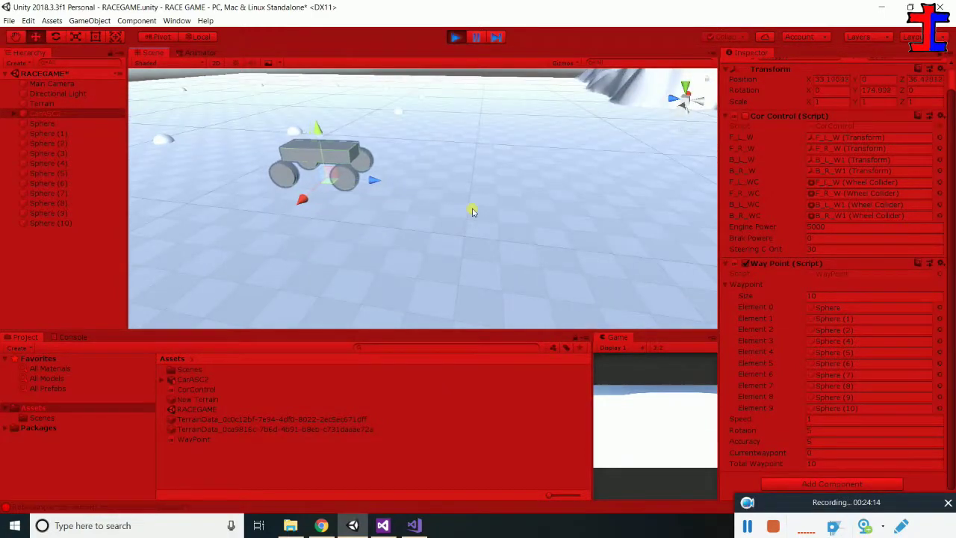
{"action": "mouse_move", "coordinate": [473, 211]}
{"action": "left_mouse_down", "text": "alt"}
{"action": "mouse_move", "coordinate": [461, 210]}
{"action": "mouse_move", "coordinate": [411, 264]}
{"action": "mouse_move", "coordinate": [632, 158]}
{"action": "left_mouse_up", "text": "alt"}
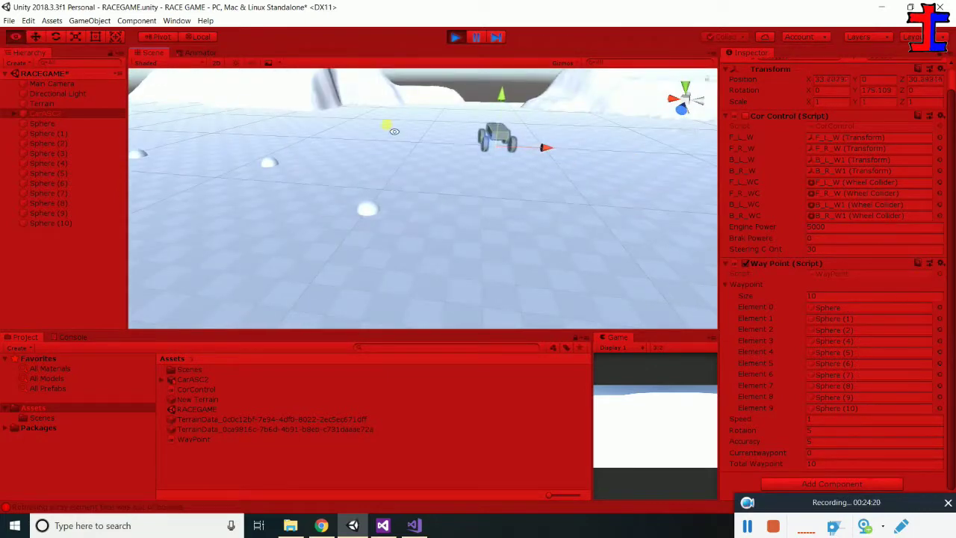
{"action": "left_click_drag", "start_coordinate": [394, 131], "coordinate": [584, 265], "text": "alt"}
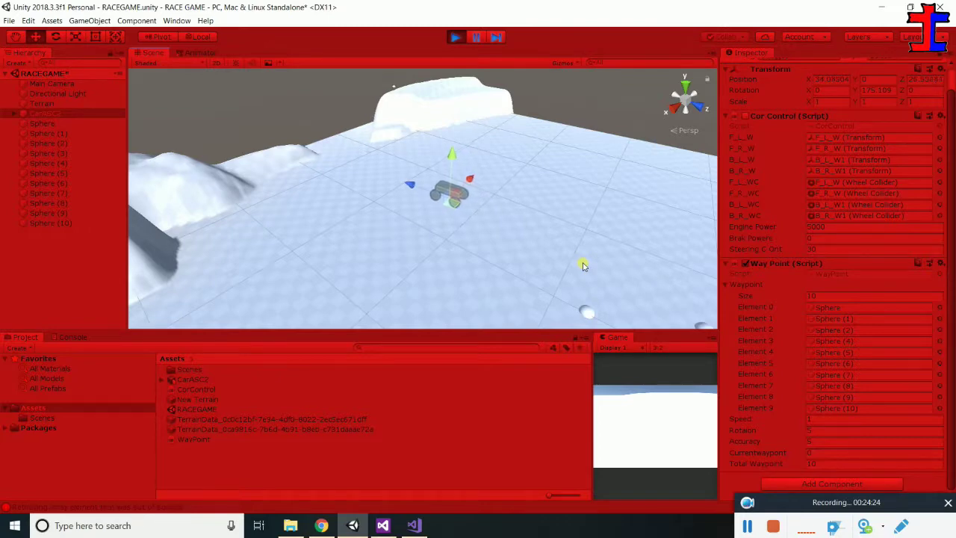
{"action": "scroll", "coordinate": [583, 264], "scroll_direction": "down", "scroll_amount": 3}
{"action": "scroll", "coordinate": [583, 267], "scroll_direction": "down", "scroll_amount": 3}
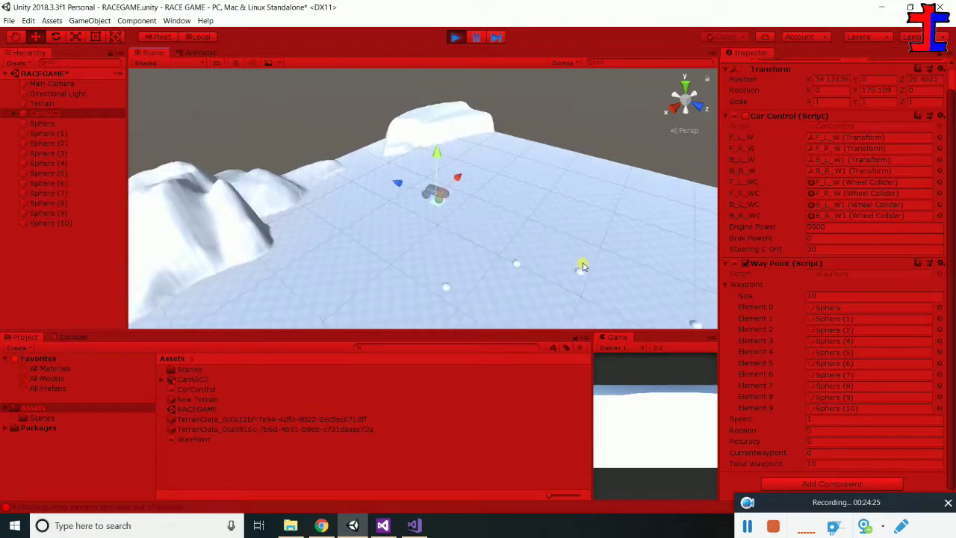
Inspect Sphere and CarASC2, clear the Console errors, and show the Project tab
{"action": "left_click", "coordinate": [43, 124]}
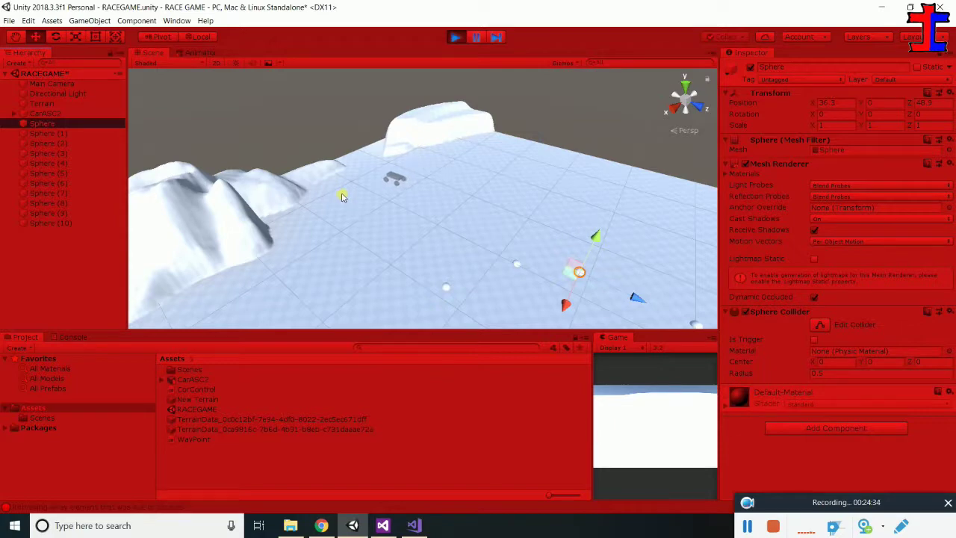
{"action": "left_click", "coordinate": [57, 113]}
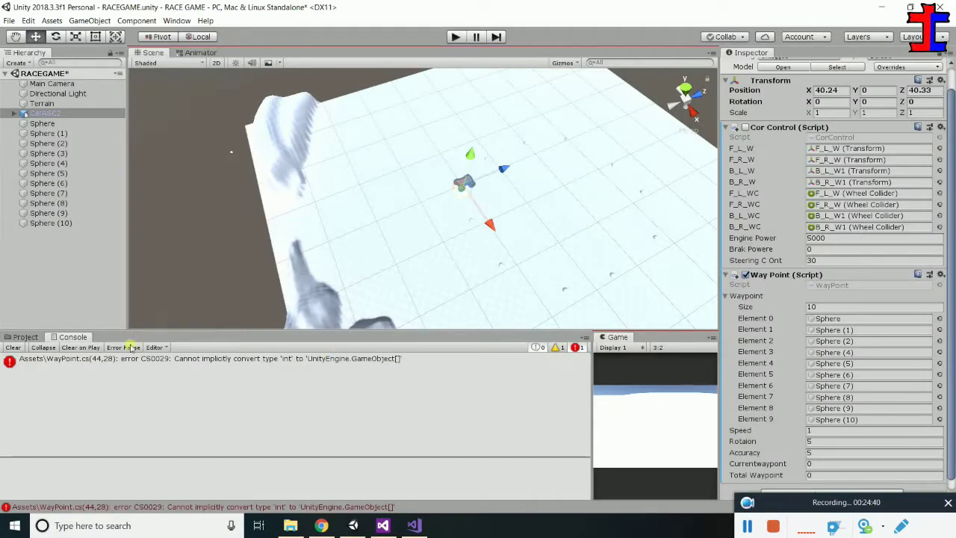
{"action": "left_click", "coordinate": [15, 348]}
{"action": "left_click", "coordinate": [24, 338]}
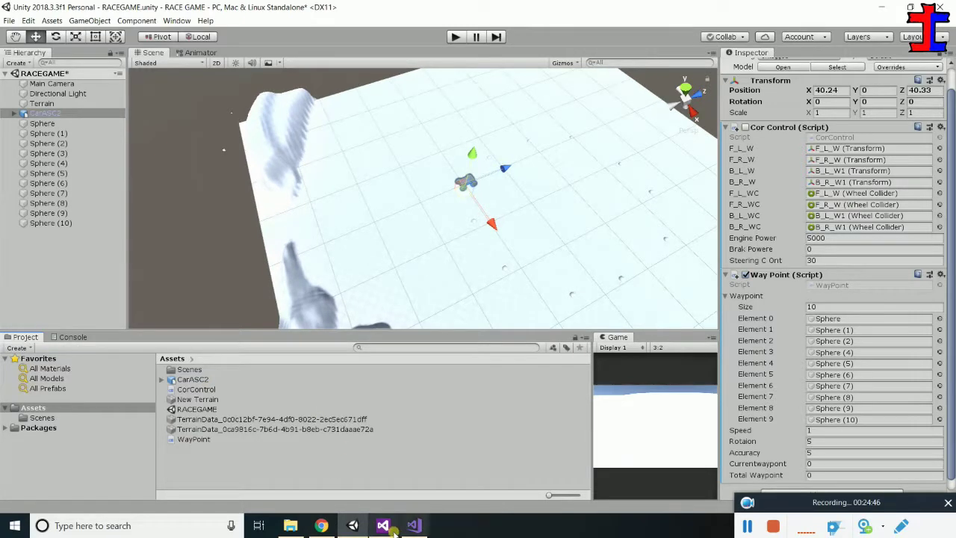
{"action": "left_click", "coordinate": [415, 526]}
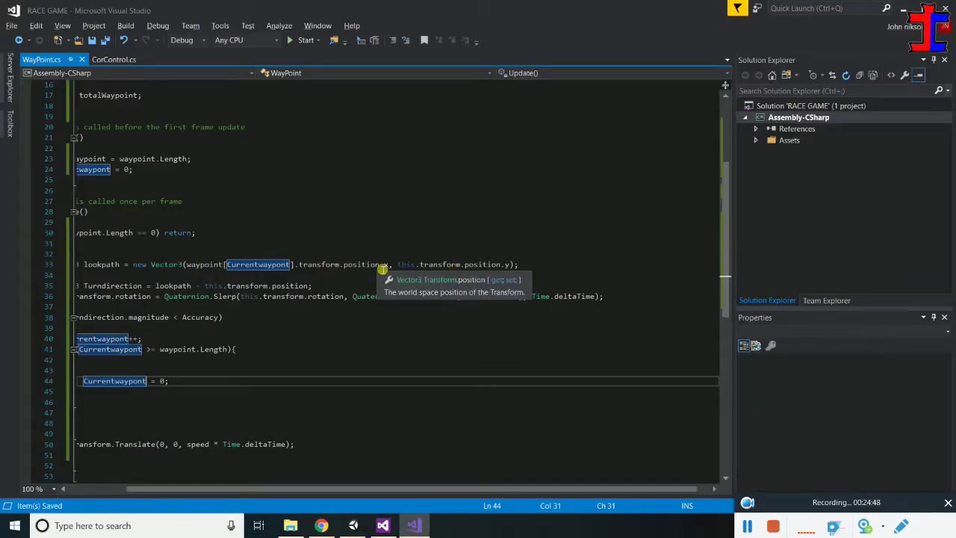
Finish the lookpath Vector3 with waypoint[Currentwaypont].transform.position.z as its third value
{"action": "left_click", "coordinate": [112, 275]}
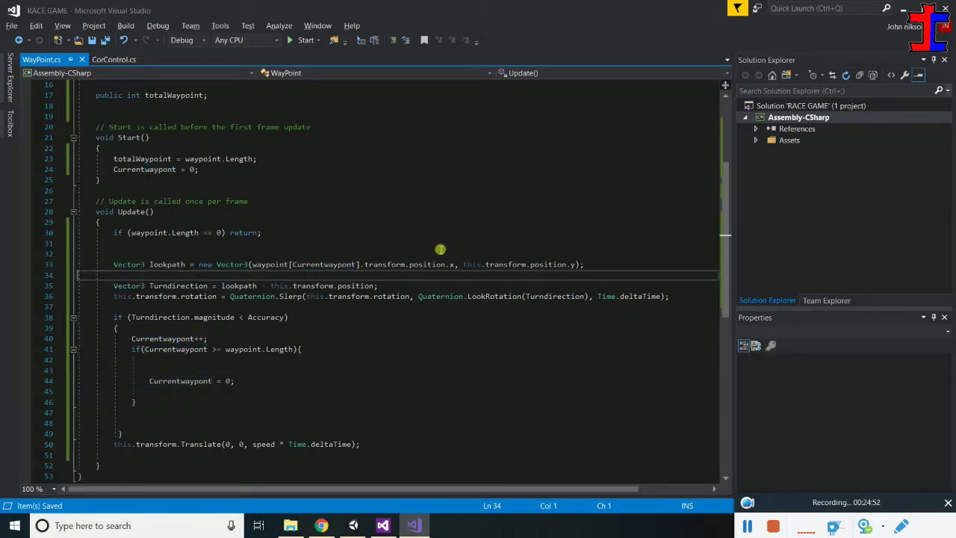
{"action": "left_click", "coordinate": [451, 265]}
{"action": "left_click", "coordinate": [573, 264]}
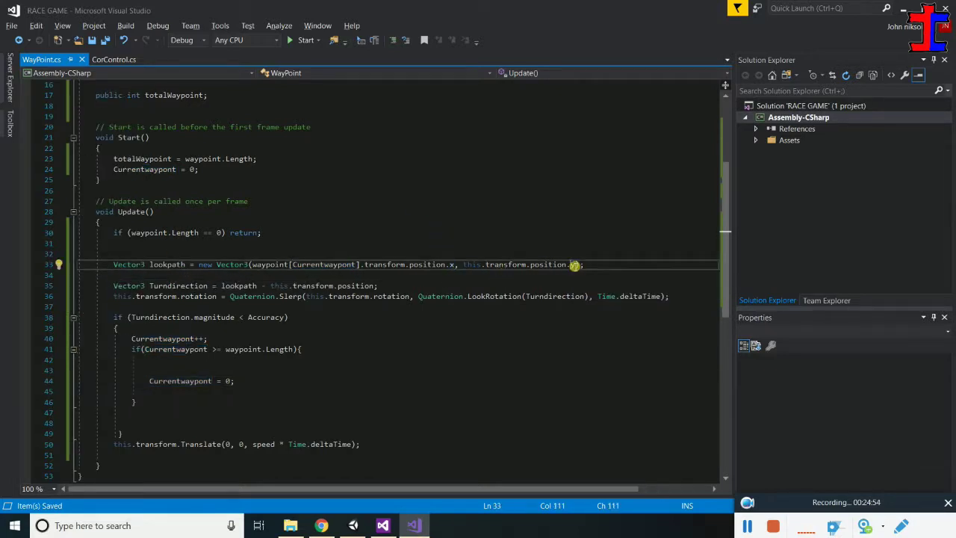
{"action": "left_click", "coordinate": [577, 264]}
{"action": "type", "text": ","}
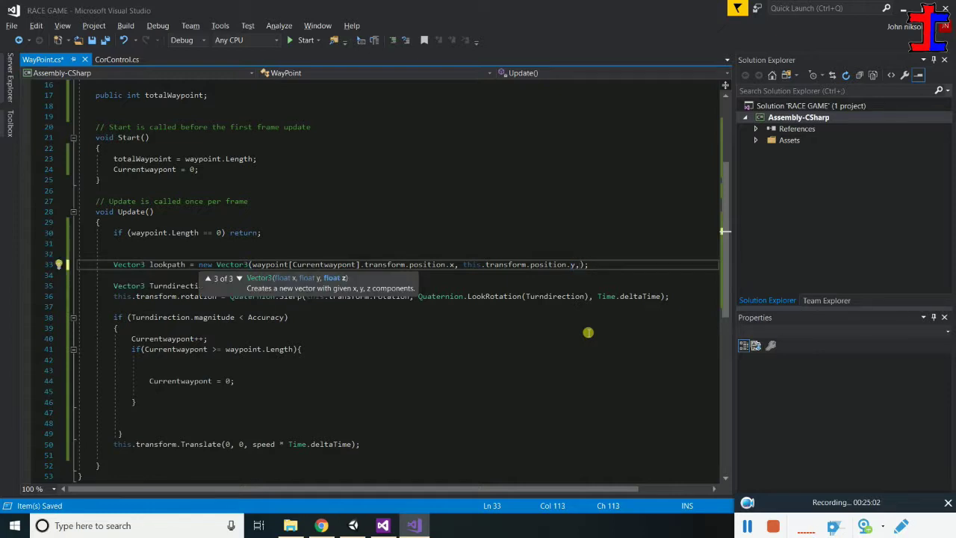
{"action": "type", "text": "y"}
{"action": "type", "text": "["}
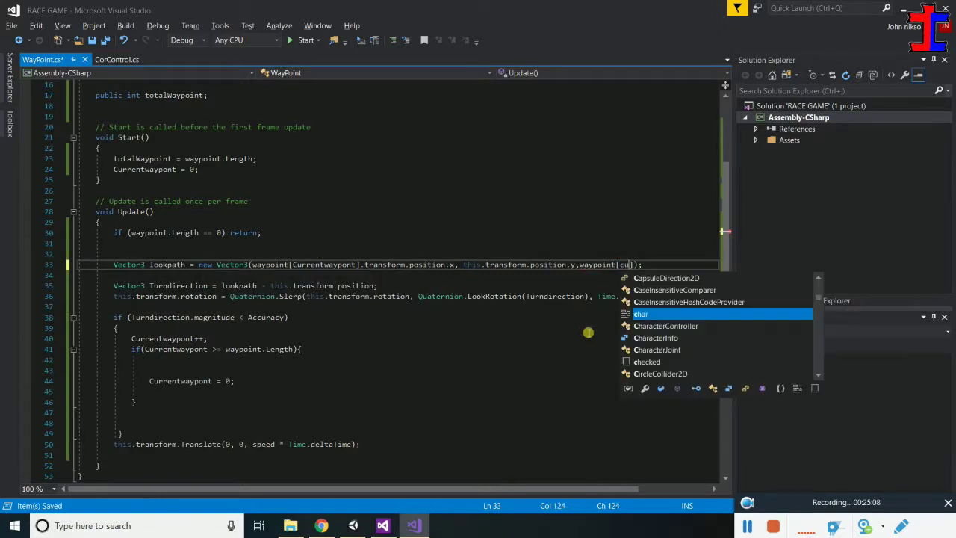
{"action": "type", "text": "Currentwaypont "}
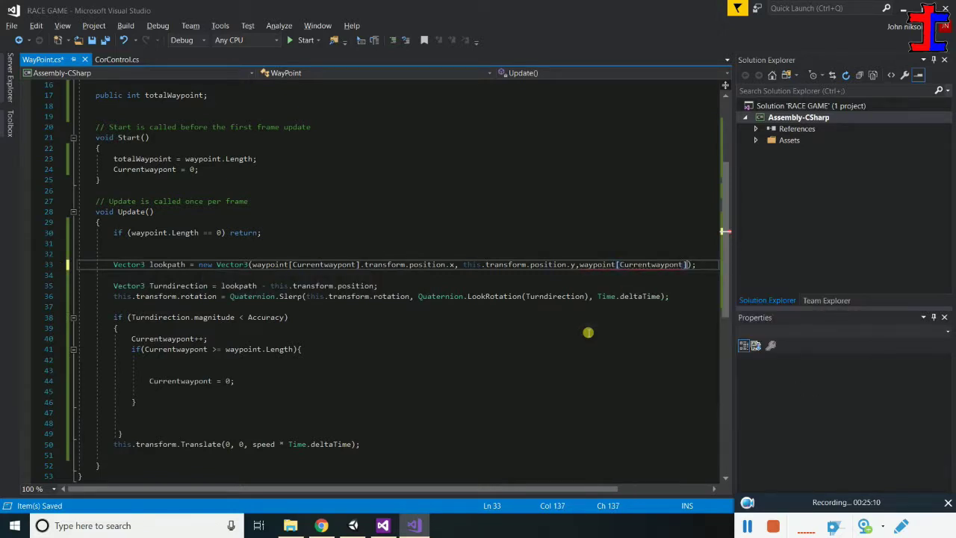
{"action": "type", "text": "."}
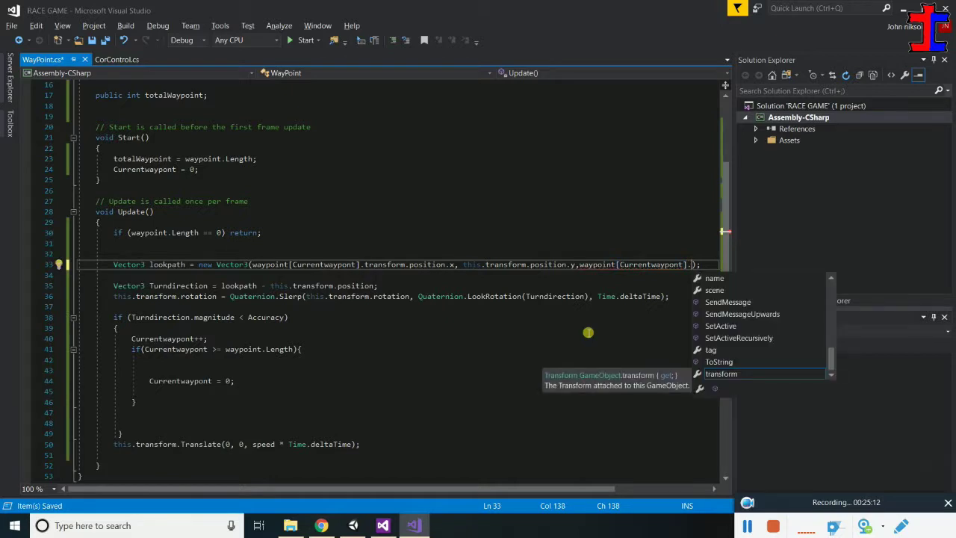
{"action": "type", "text": "tra"}
{"action": "type", "text": "."}
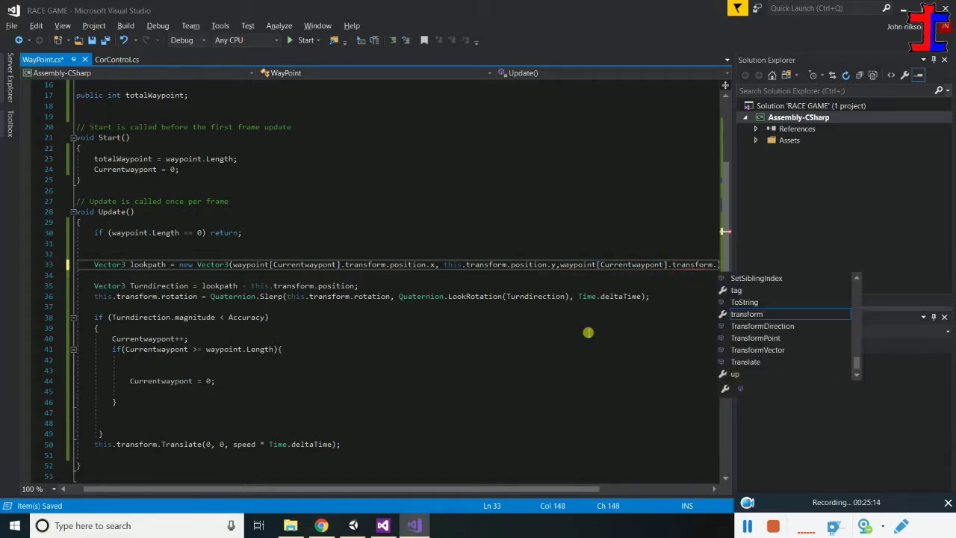
{"action": "type", "text": "pos."}
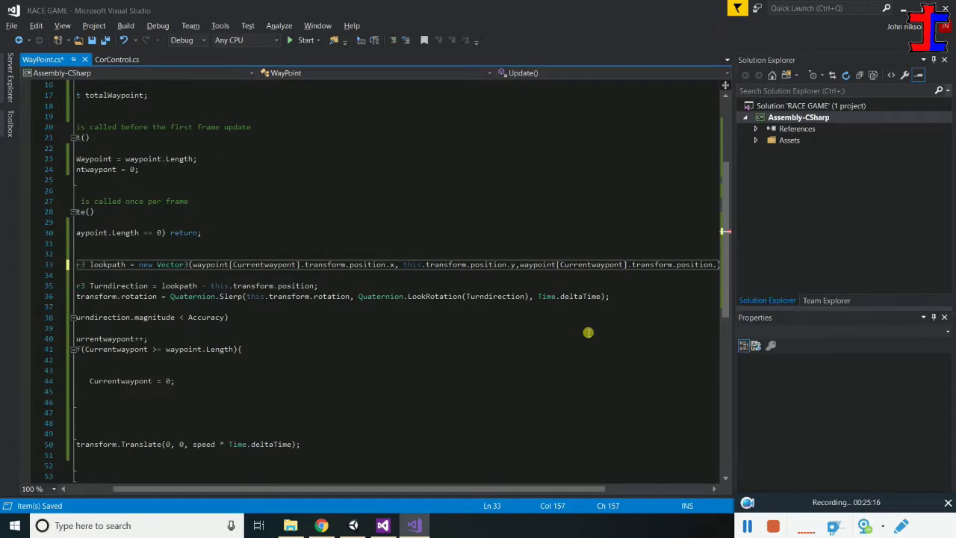
{"action": "type", "text": "z"}
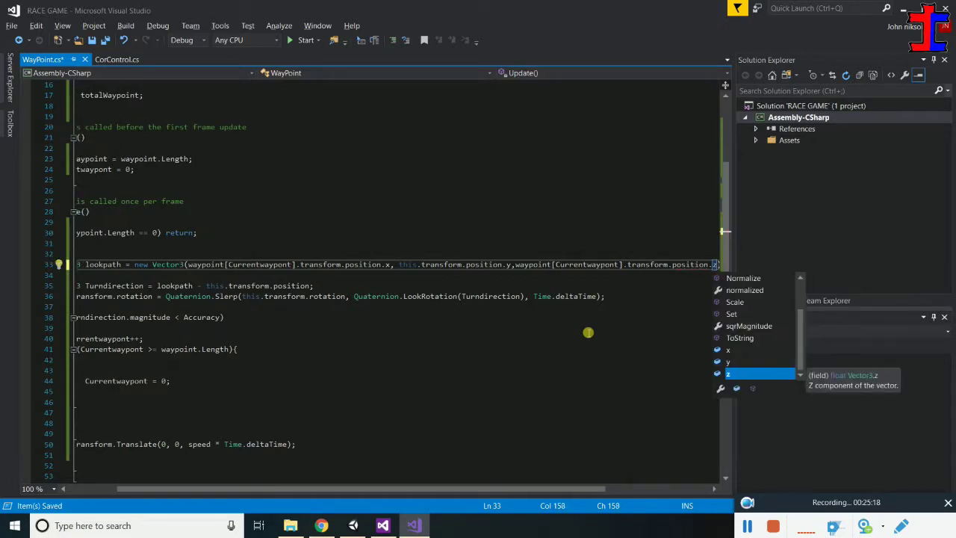
{"action": "type", "text": ");"}
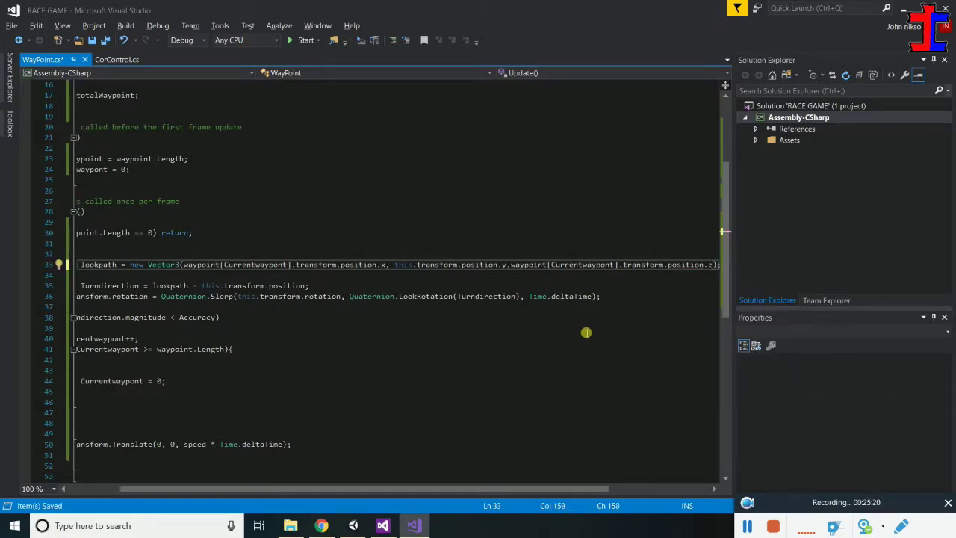
Scroll through WayPoint.cs to review the Update code around line 39
{"action": "scroll", "coordinate": [587, 332], "scroll_direction": "down", "scroll_amount": 1}
{"action": "scroll", "coordinate": [587, 332], "scroll_direction": "down", "scroll_amount": 1}
{"action": "scroll", "coordinate": [586, 333], "scroll_direction": "up", "scroll_amount": 2}
{"action": "scroll", "coordinate": [585, 331], "scroll_direction": "up", "scroll_amount": 1}
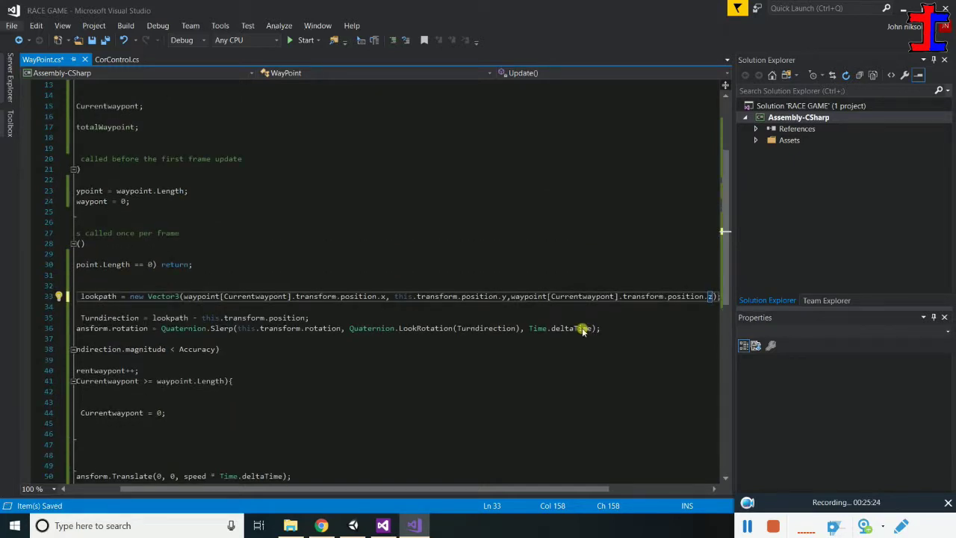
{"action": "left_click", "coordinate": [579, 363]}
{"action": "scroll", "coordinate": [579, 362], "scroll_direction": "down", "scroll_amount": 1, "text": "ctrl"}
{"action": "scroll", "coordinate": [579, 361], "scroll_direction": "down", "scroll_amount": 1, "text": "ctrl"}
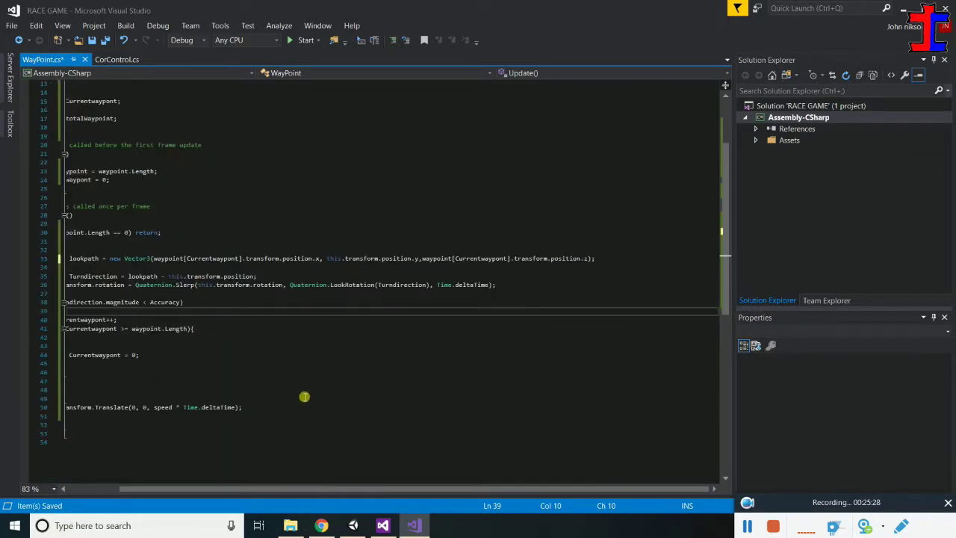
{"action": "scroll", "coordinate": [331, 376], "scroll_direction": "up", "scroll_amount": 1, "text": "ctrl"}
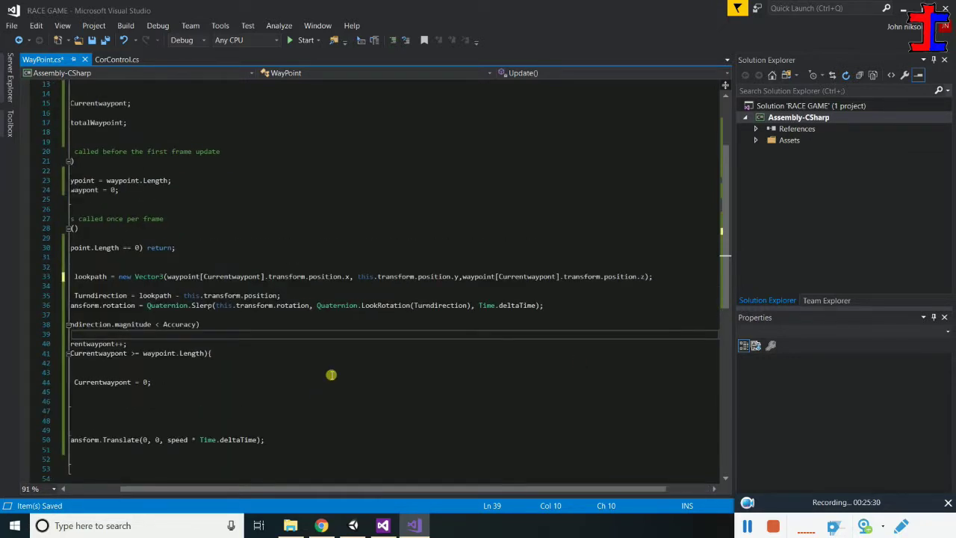
{"action": "scroll", "coordinate": [331, 375], "scroll_direction": "up", "scroll_amount": 1, "text": "ctrl"}
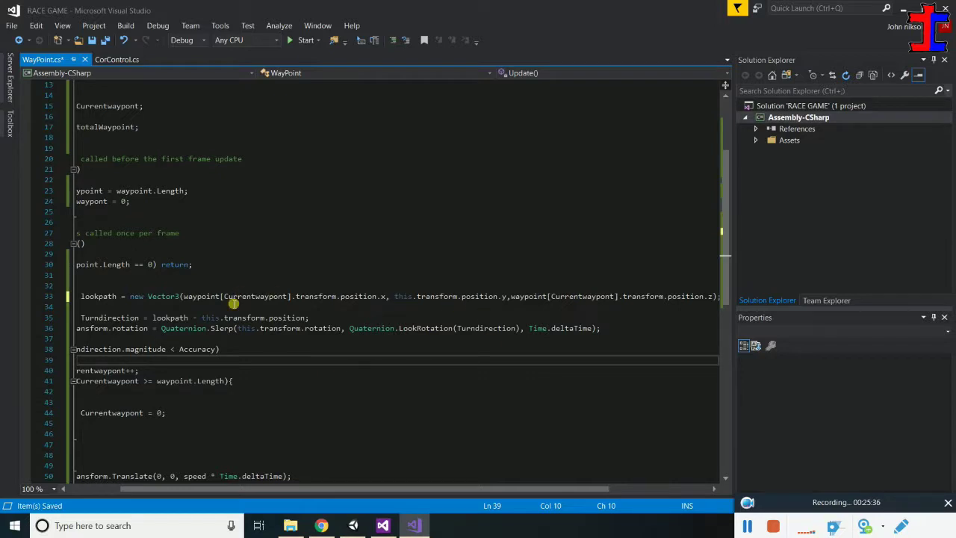
{"action": "scroll", "coordinate": [232, 254], "scroll_direction": "up", "scroll_amount": 2}
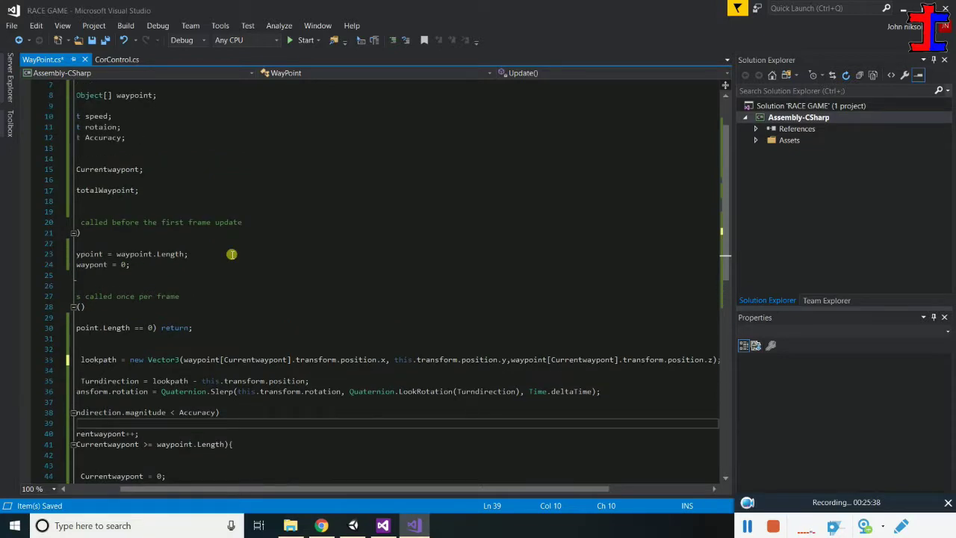
{"action": "scroll", "coordinate": [231, 254], "scroll_direction": "up", "scroll_amount": 1}
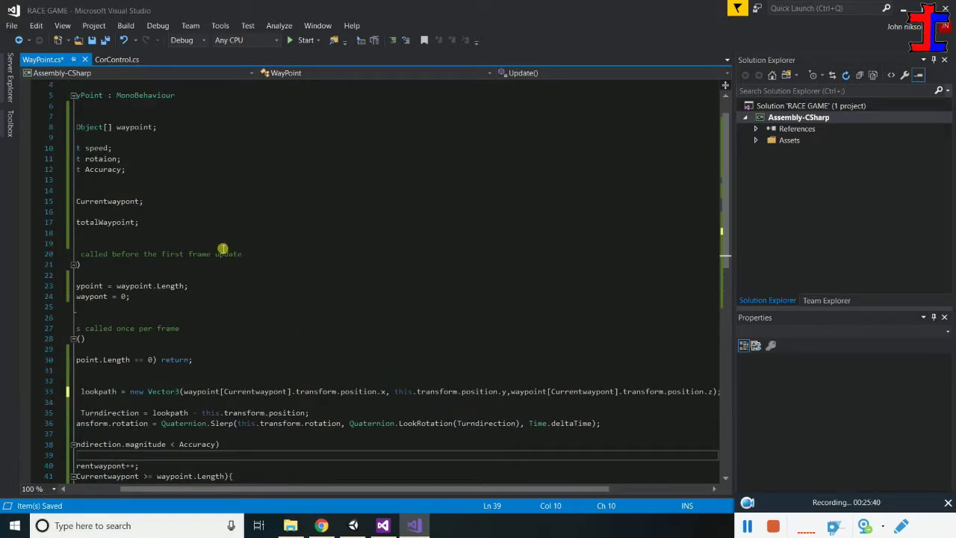
{"action": "scroll", "coordinate": [246, 196], "scroll_direction": "up", "scroll_amount": 1}
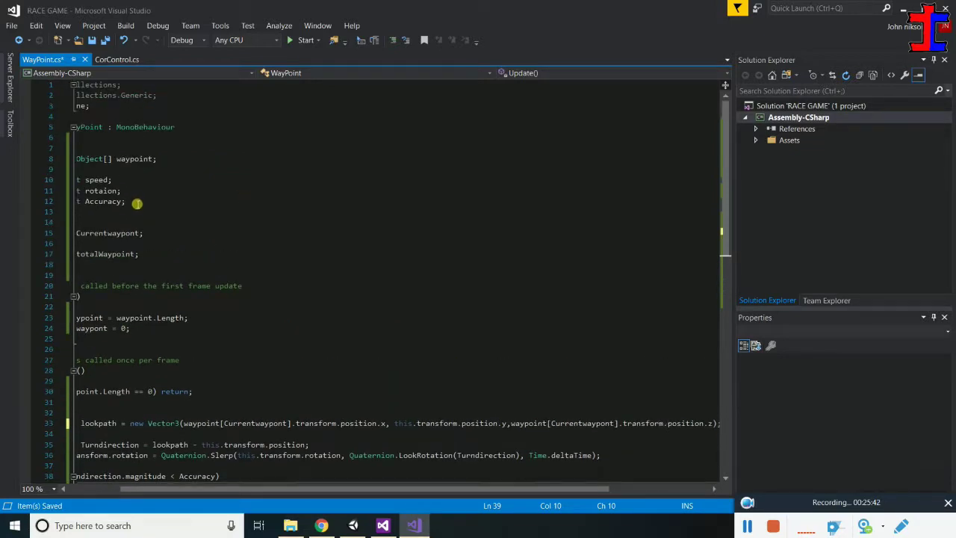
Scale the Slerp rotation by Time.deltaTime * rotaion, save WayPoint.cs, and return to Unity
{"action": "double_click", "coordinate": [104, 191]}
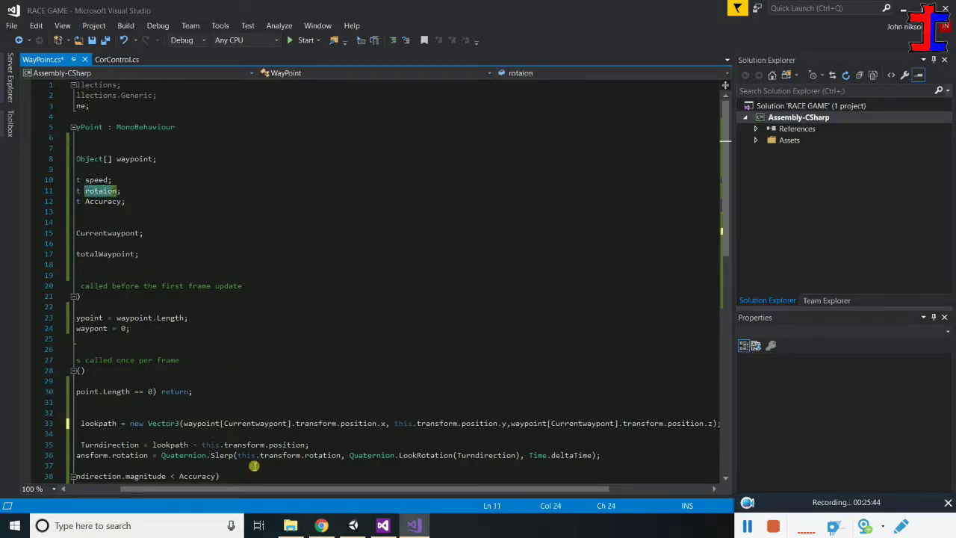
{"action": "left_click_drag", "start_coordinate": [247, 489], "coordinate": [191, 489]}
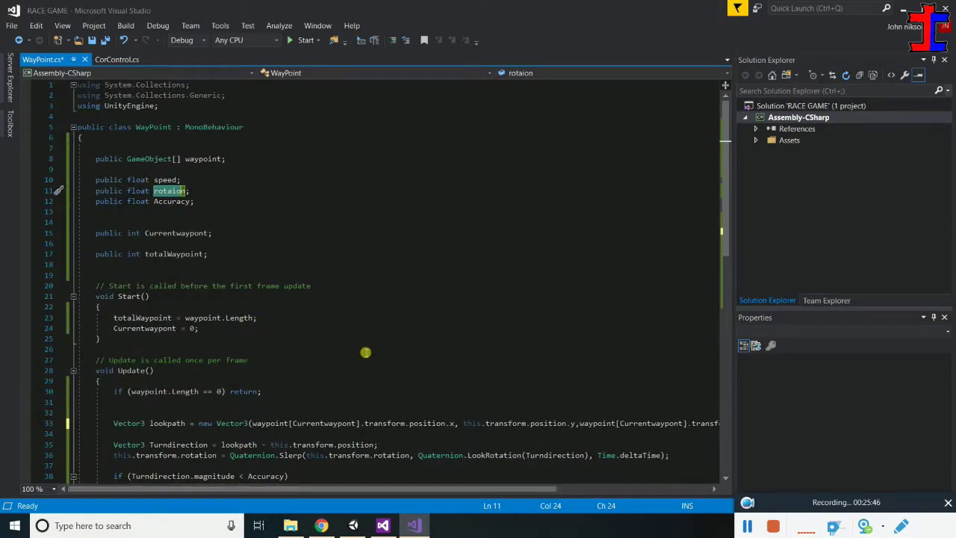
{"action": "scroll", "coordinate": [367, 354], "scroll_direction": "down", "scroll_amount": 6}
{"action": "scroll", "coordinate": [198, 268], "scroll_direction": "up", "scroll_amount": 4}
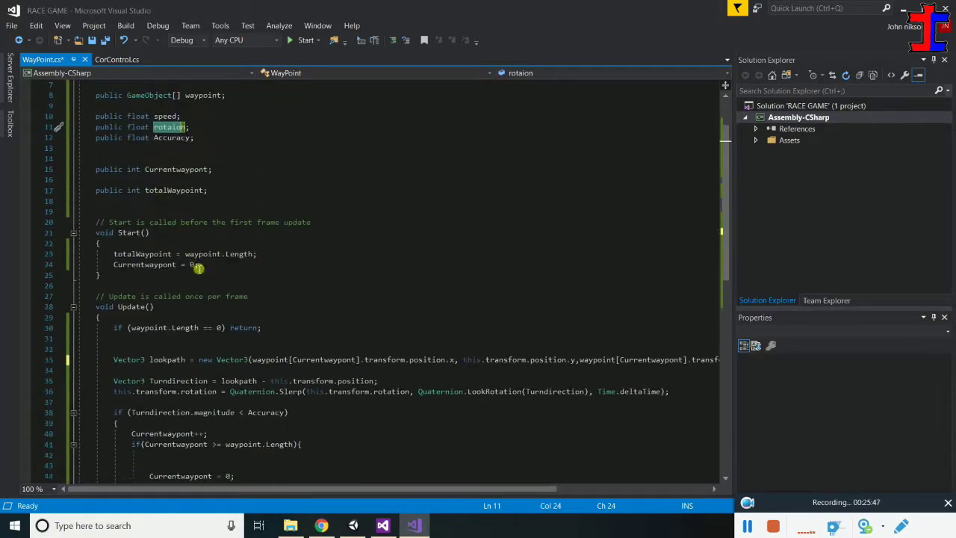
{"action": "double_click", "coordinate": [654, 392]}
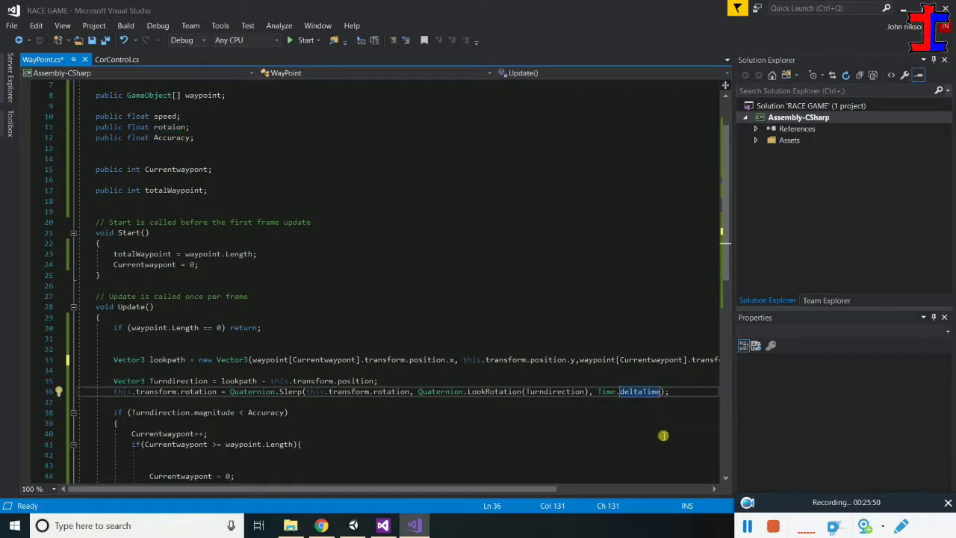
{"action": "key", "text": "Right"}
{"action": "type", "text": "* ro"}
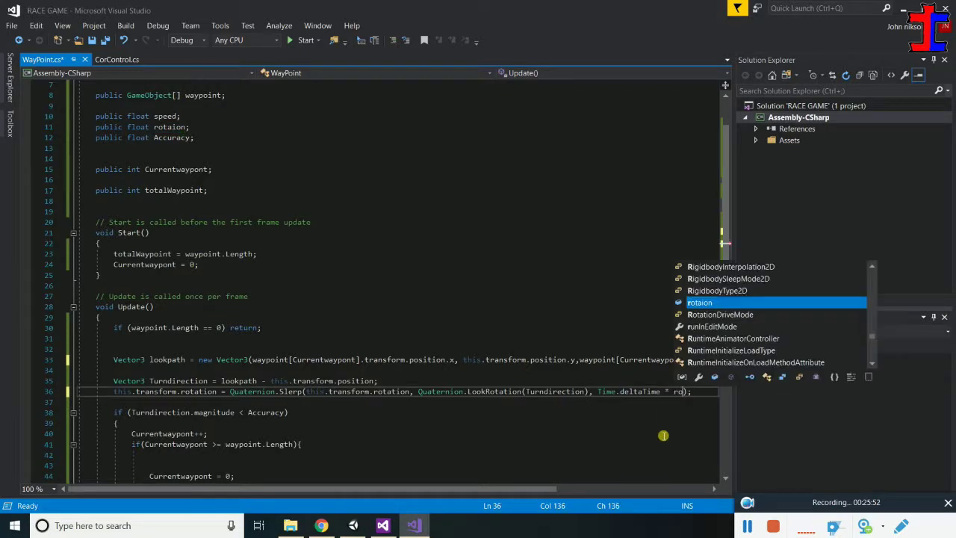
{"action": "type", "text": "taion"}
{"action": "type", "text": " \\"}
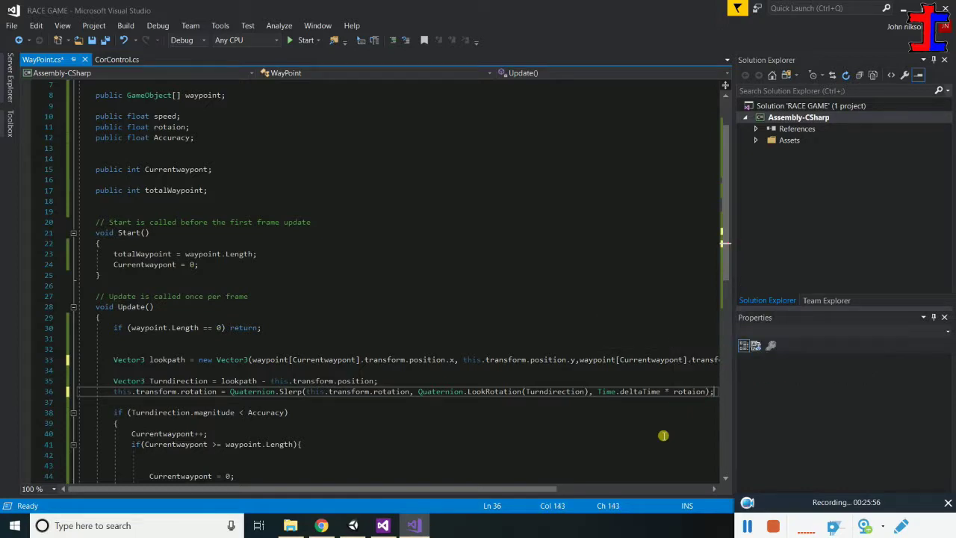
{"action": "key", "text": "ctrl+s"}
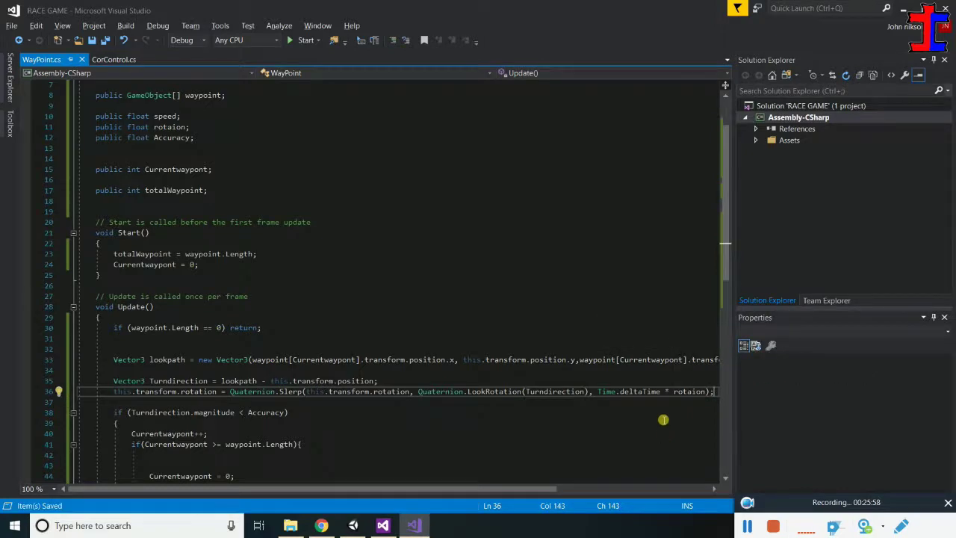
{"action": "key", "text": "alt+Tab"}
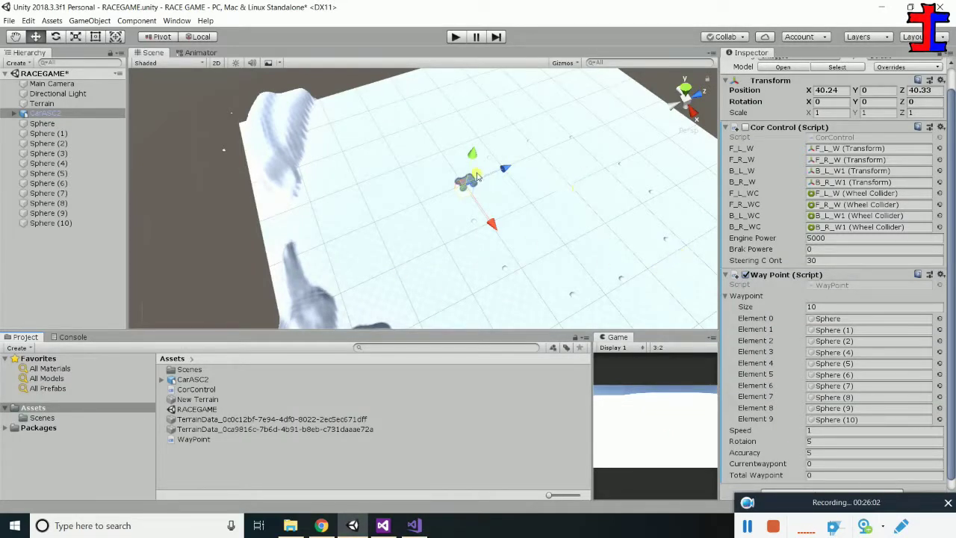
Set the Way Point component's Speed to 10 and enter Play mode
{"action": "left_click", "coordinate": [822, 435]}
{"action": "left_click", "coordinate": [830, 433]}
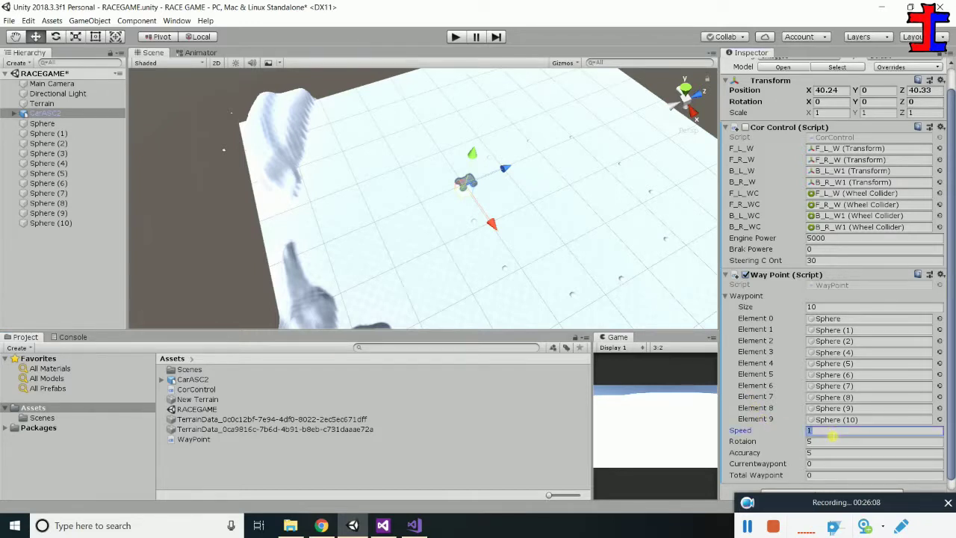
{"action": "type", "text": "10"}
{"action": "left_click", "coordinate": [455, 37]}
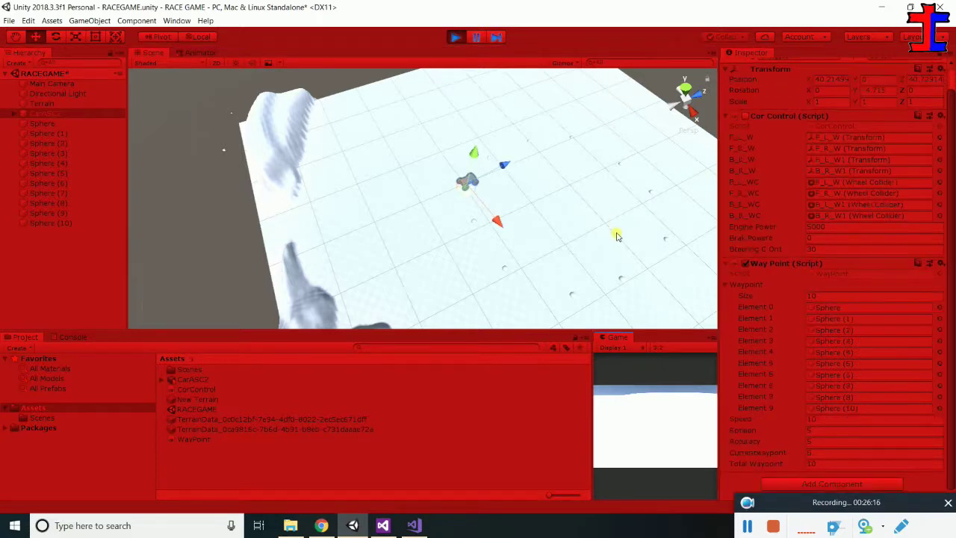
Pan the Scene view to follow the car, then enter 50 as the Way Point Speed
{"action": "middle_click_drag", "start_coordinate": [619, 235], "coordinate": [515, 239]}
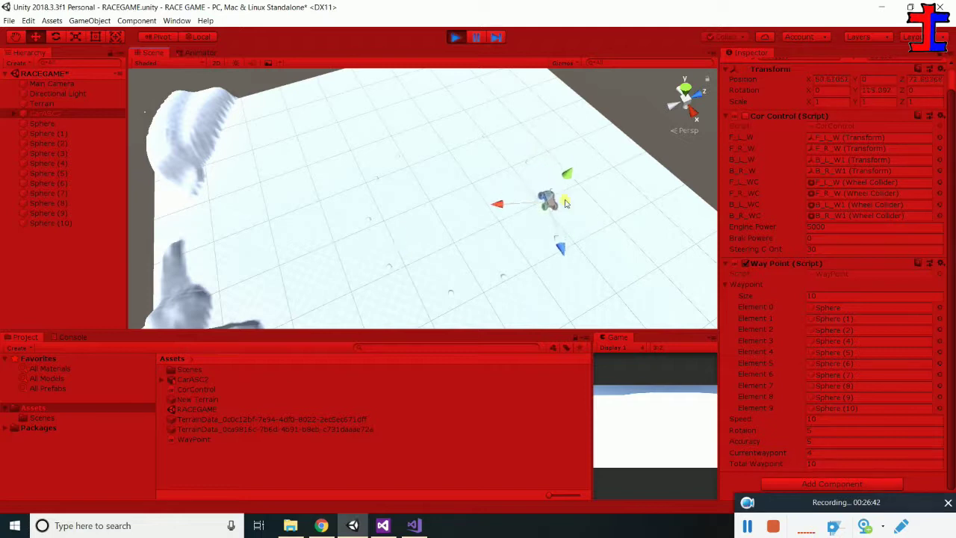
{"action": "left_click", "coordinate": [831, 421]}
{"action": "type", "text": "500"}
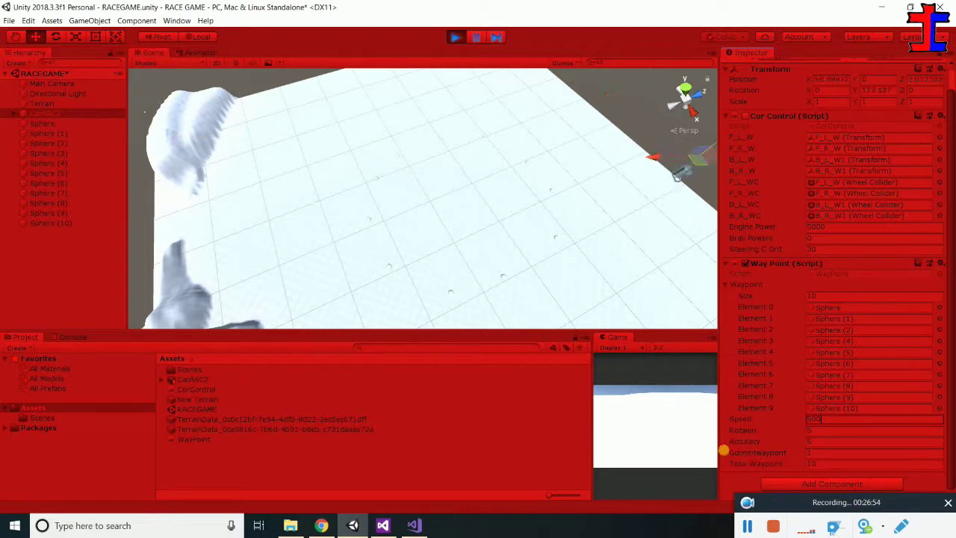
Set the Way Point Accuracy to 50 during play
{"action": "scroll", "coordinate": [566, 228], "scroll_direction": "down", "scroll_amount": 3}
{"action": "scroll", "coordinate": [567, 230], "scroll_direction": "down", "scroll_amount": 2}
{"action": "scroll", "coordinate": [566, 230], "scroll_direction": "down", "scroll_amount": 1}
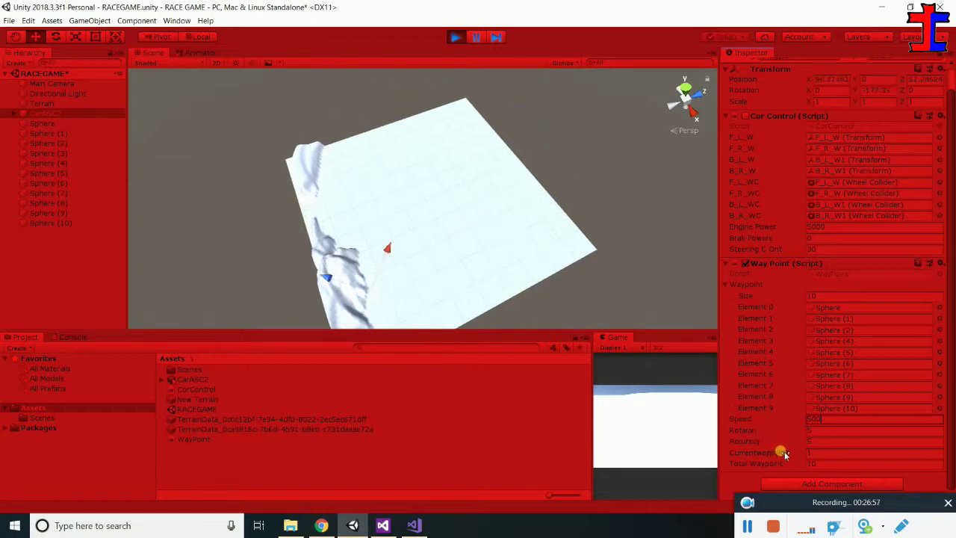
{"action": "left_click", "coordinate": [816, 442]}
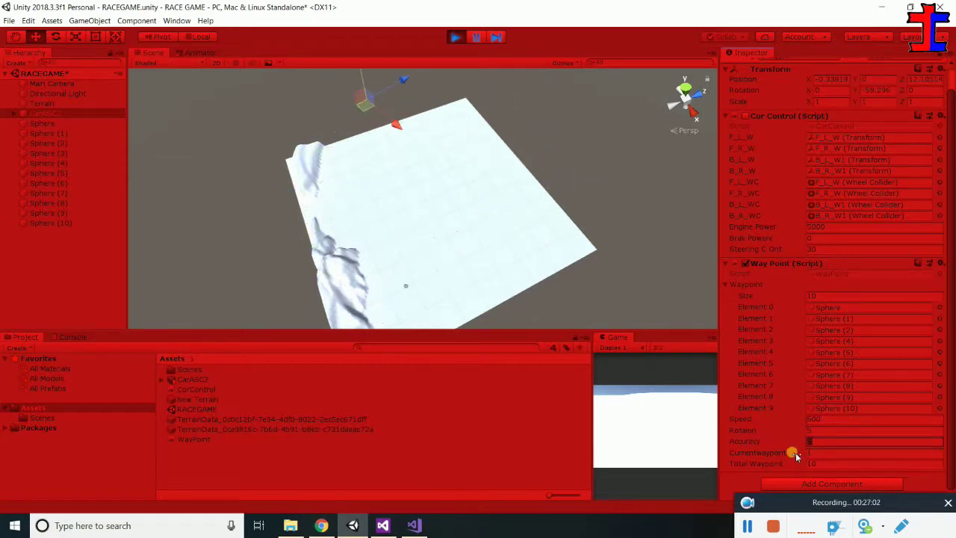
{"action": "type", "text": "500"}
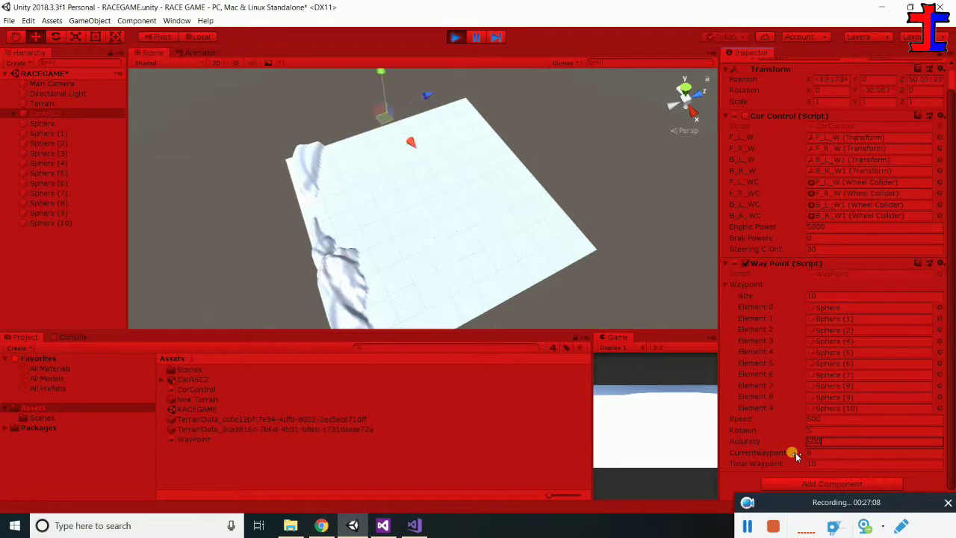
{"action": "key", "text": "BackSpace"}
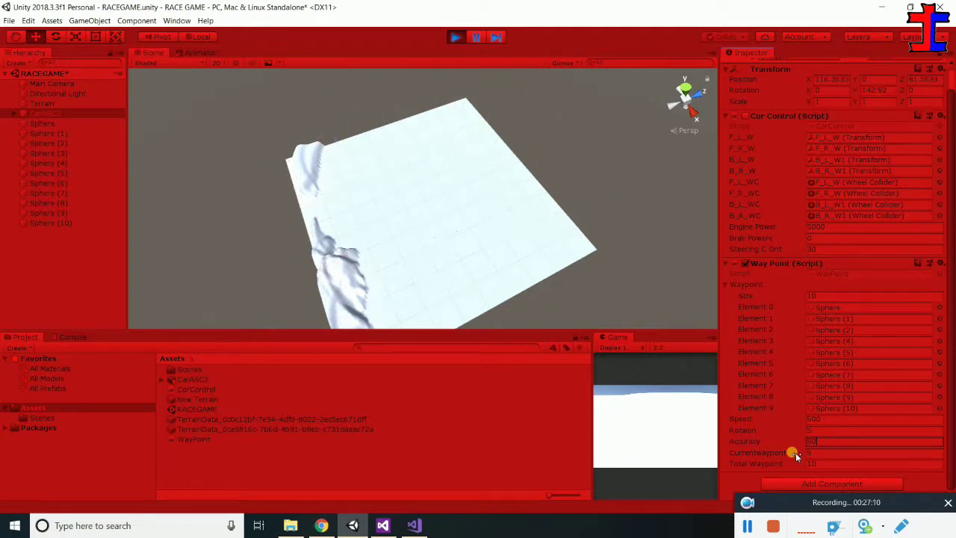
{"action": "key", "text": "shift+Tab"}
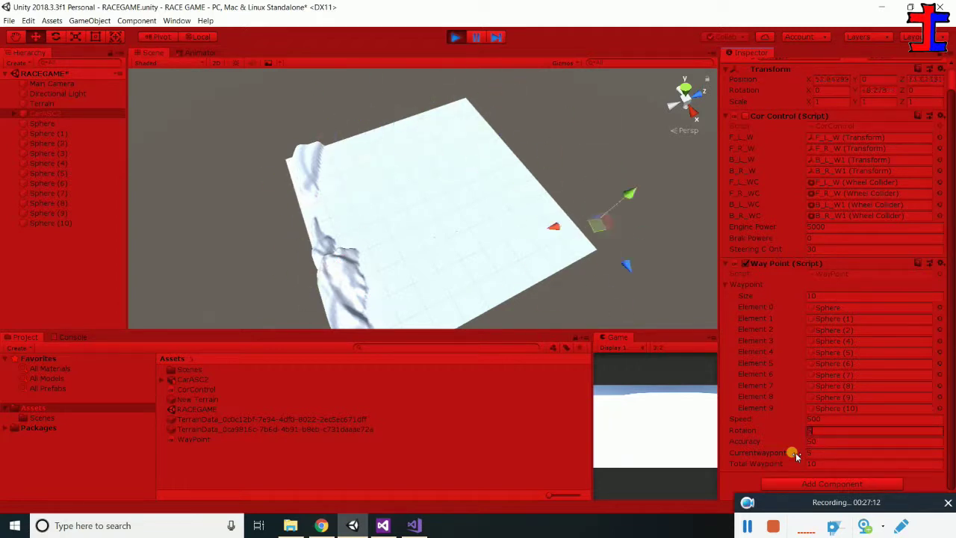
{"action": "type", "text": "0"}
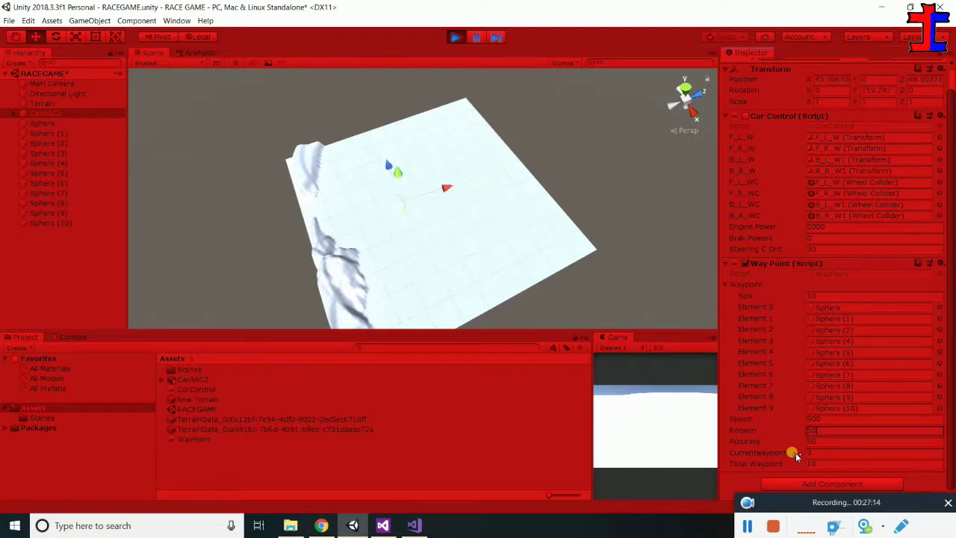
Bring the Way Point Speed back to 50, keeping Rotation at 5
{"action": "scroll", "coordinate": [458, 213], "scroll_direction": "up", "scroll_amount": 2}
{"action": "scroll", "coordinate": [457, 237], "scroll_direction": "up", "scroll_amount": 3}
{"action": "scroll", "coordinate": [463, 251], "scroll_direction": "up", "scroll_amount": 3}
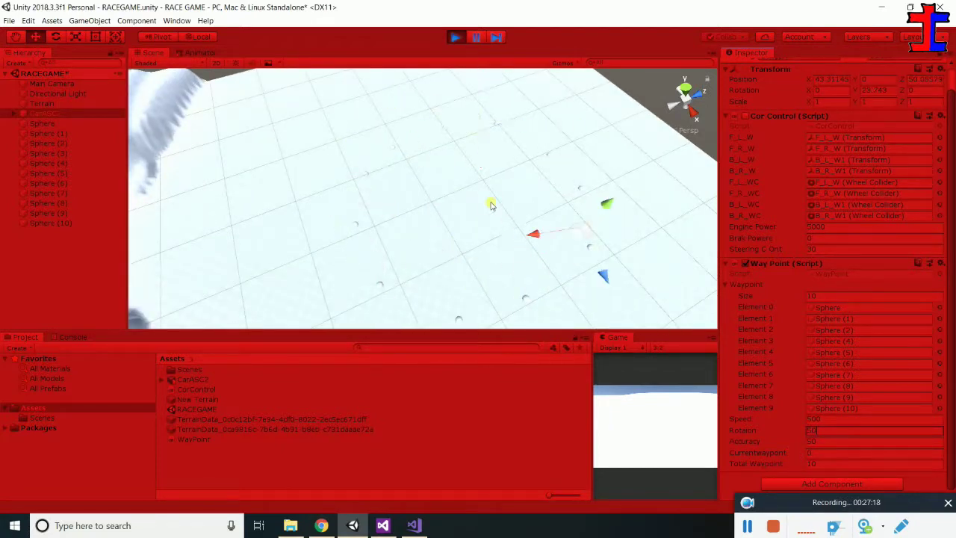
{"action": "scroll", "coordinate": [420, 221], "scroll_direction": "down", "scroll_amount": 2}
{"action": "scroll", "coordinate": [499, 229], "scroll_direction": "down", "scroll_amount": 2}
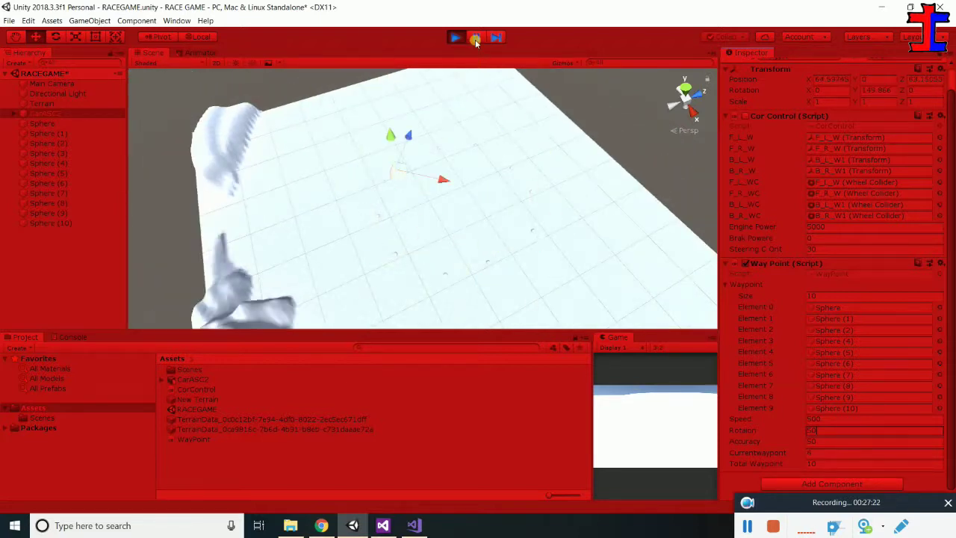
{"action": "left_click", "coordinate": [842, 420]}
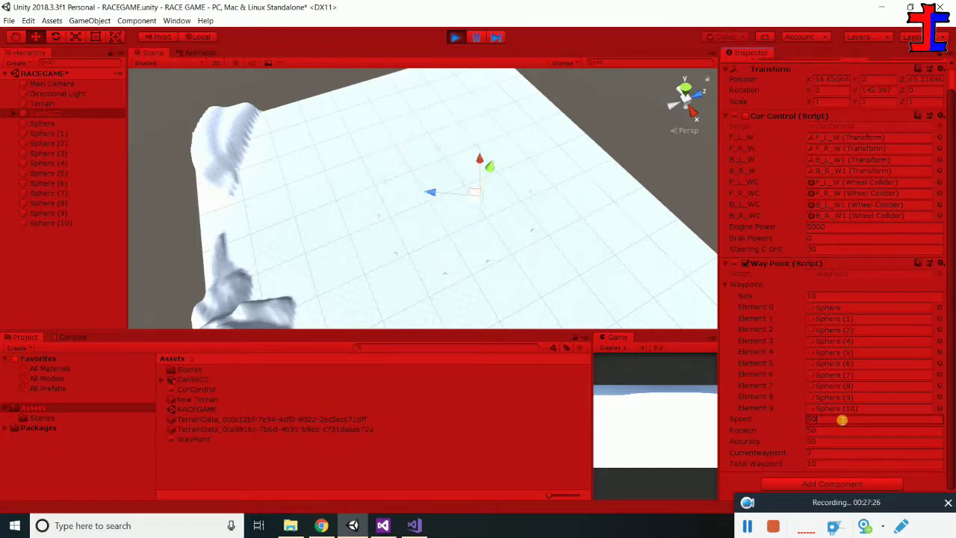
{"action": "left_click", "coordinate": [844, 434]}
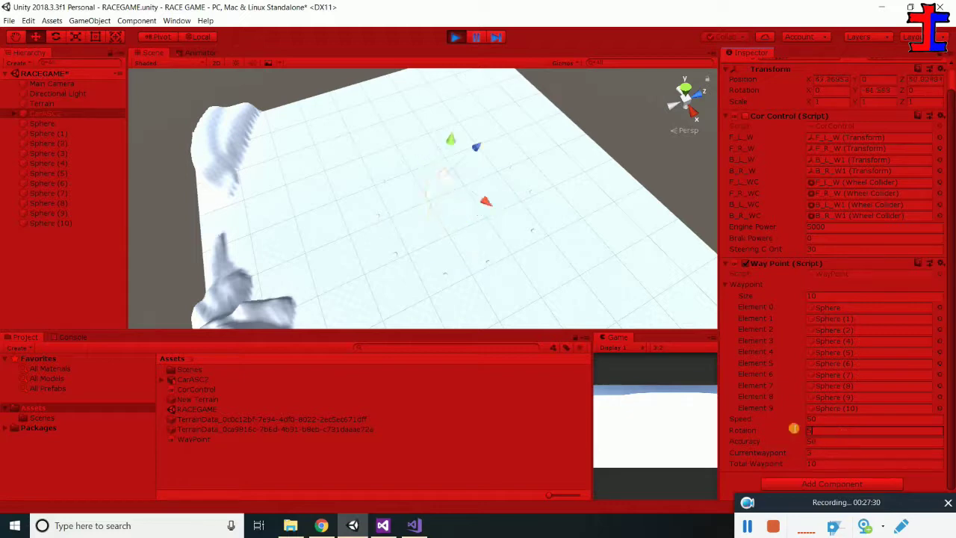
Frame the moving car and orbit the Scene view to watch it circle the spheres
{"action": "key", "text": "f"}
{"action": "left_click_drag", "start_coordinate": [426, 278], "coordinate": [516, 495], "text": "alt"}
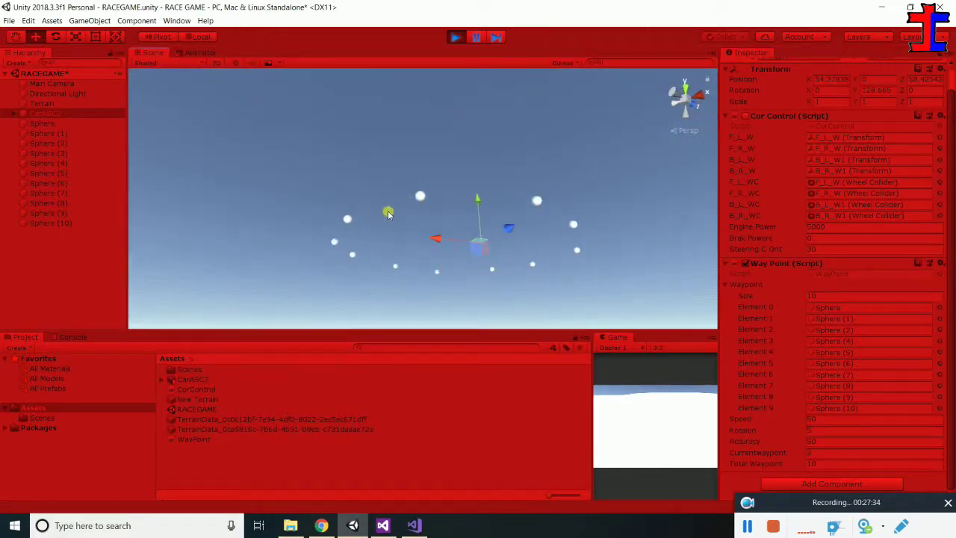
{"action": "mouse_move", "coordinate": [418, 243]}
{"action": "left_mouse_down", "text": "alt"}
{"action": "mouse_move", "coordinate": [433, 367]}
{"action": "mouse_move", "coordinate": [357, 331]}
{"action": "left_mouse_up", "text": "alt"}
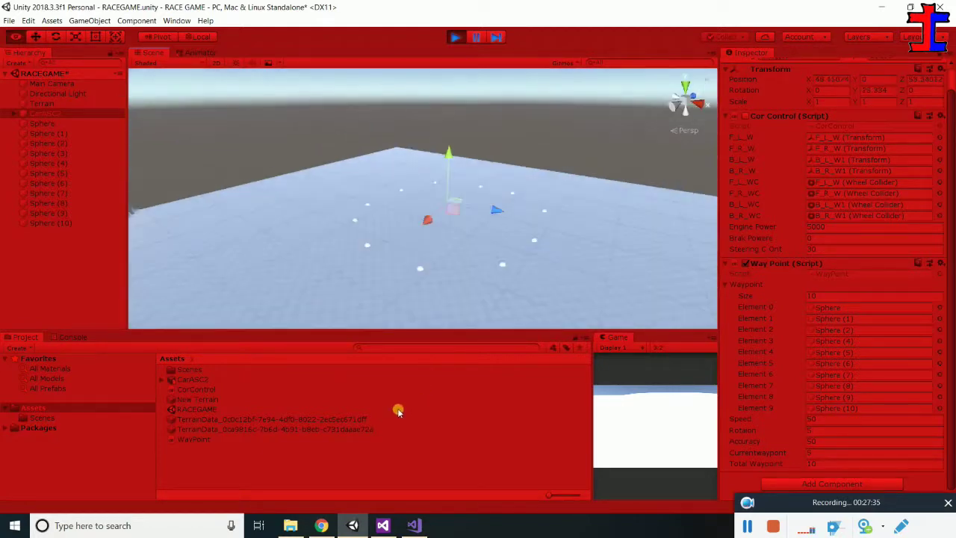
Stop the test run, reverting settings to Speed 10, orbit around the terrain, then replay
{"action": "left_click", "coordinate": [454, 37]}
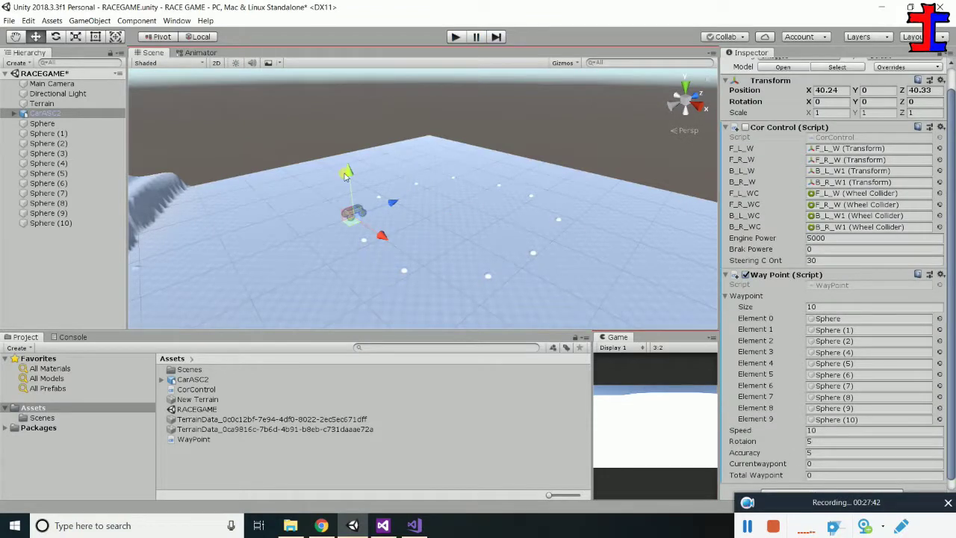
{"action": "left_click_drag", "start_coordinate": [346, 205], "coordinate": [338, 202], "text": "alt"}
{"action": "mouse_move", "coordinate": [318, 269]}
{"action": "left_mouse_down", "text": "alt"}
{"action": "mouse_move", "coordinate": [327, 247]}
{"action": "mouse_move", "coordinate": [396, 258]}
{"action": "mouse_move", "coordinate": [710, 253]}
{"action": "left_mouse_up", "text": "alt"}
{"action": "left_click", "coordinate": [327, 247]}
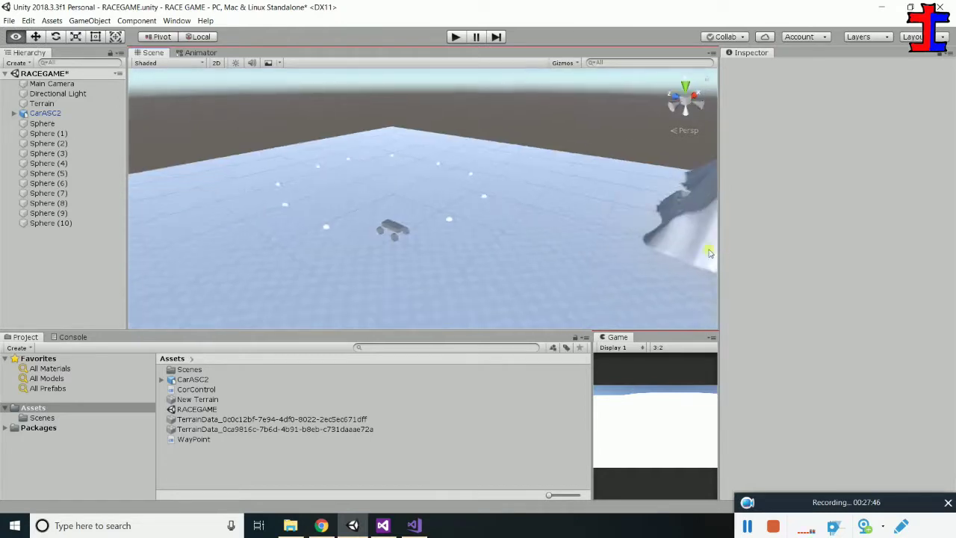
{"action": "left_click_drag", "start_coordinate": [496, 222], "coordinate": [260, 277], "text": "alt"}
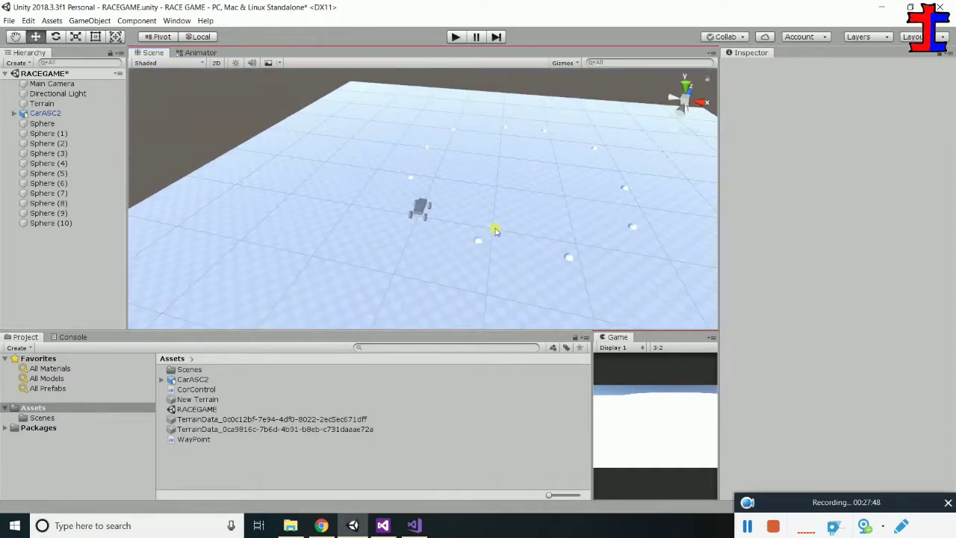
{"action": "mouse_move", "coordinate": [556, 211]}
{"action": "left_mouse_down", "text": "alt"}
{"action": "mouse_move", "coordinate": [346, 160]}
{"action": "mouse_move", "coordinate": [274, 167]}
{"action": "mouse_move", "coordinate": [573, 180]}
{"action": "mouse_move", "coordinate": [576, 172]}
{"action": "mouse_move", "coordinate": [342, 196]}
{"action": "mouse_move", "coordinate": [495, 180]}
{"action": "left_mouse_up", "text": "alt"}
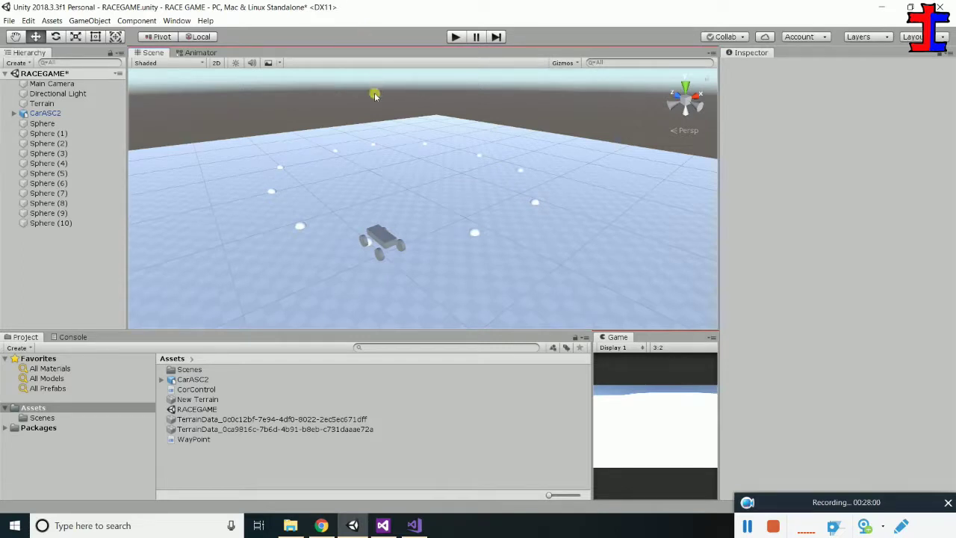
{"action": "left_click_drag", "start_coordinate": [331, 195], "coordinate": [545, 122], "text": "alt"}
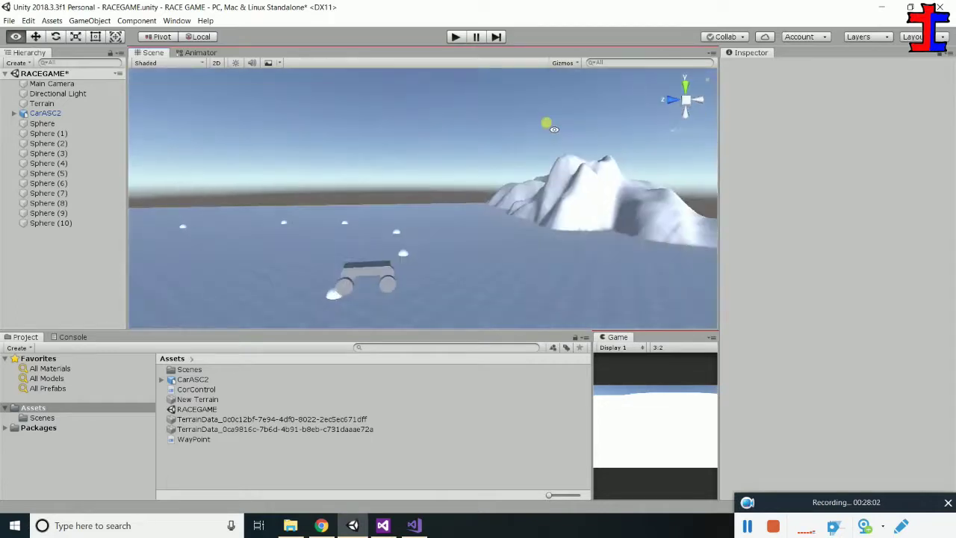
{"action": "left_click", "coordinate": [455, 37]}
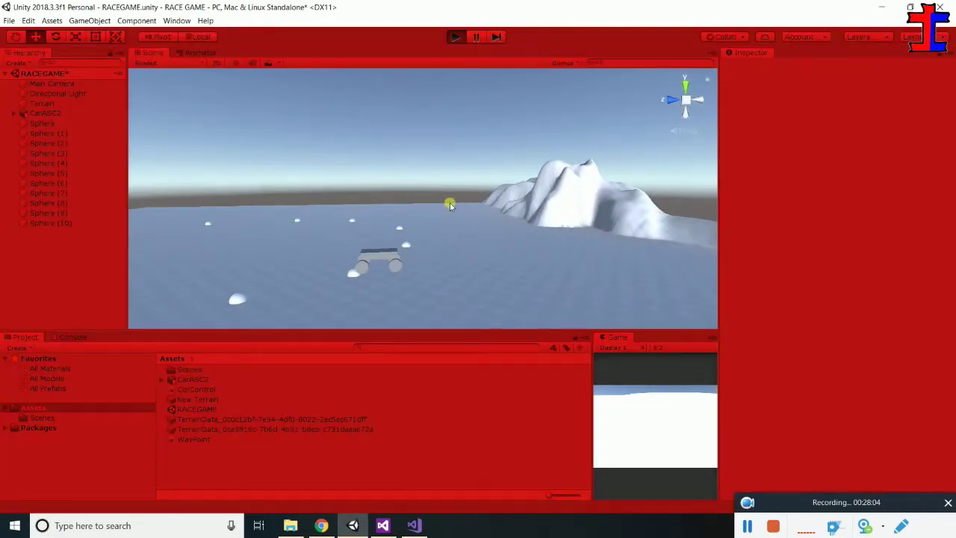